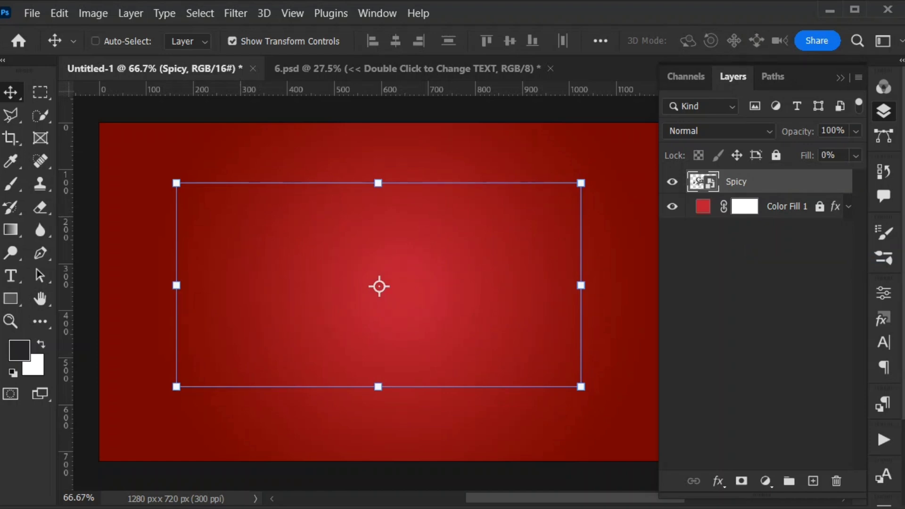
- Duplicate the Spicy layer and place the duplicate directly beneath it
{"action": "key", "text": "ctrl+j"}
{"action": "key", "text": "ctrl+bracketleft"}
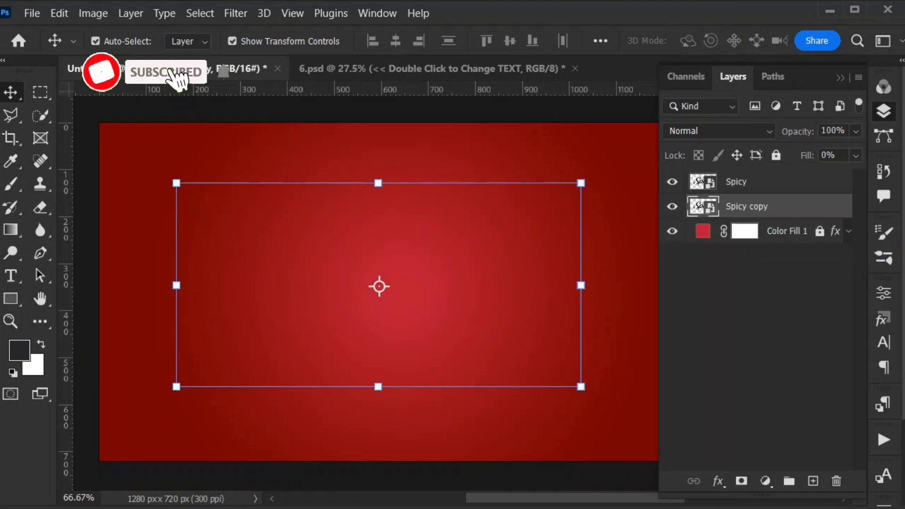
- Rename the upper Spicy layer as Origional and hide it
{"action": "key", "text": "alt+bracketright"}
{"action": "double_click", "coordinate": [737, 182]}
{"action": "type", "text": "O"}
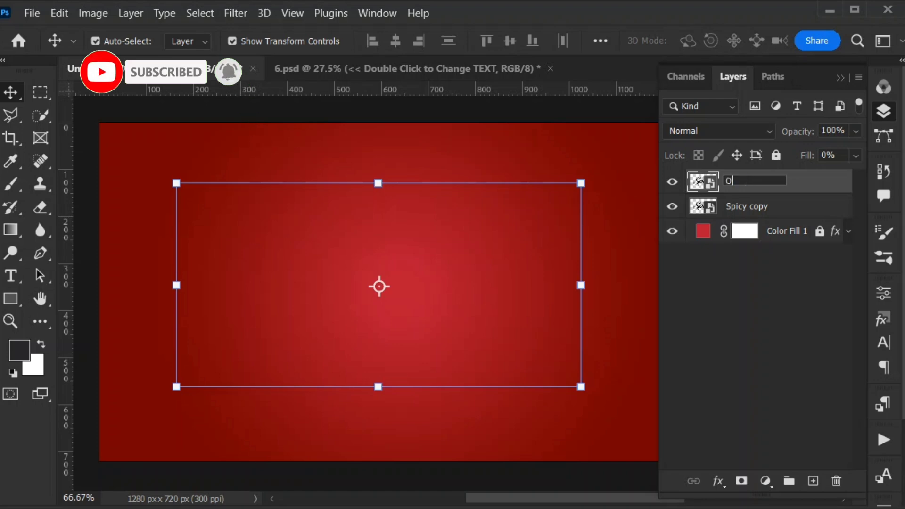
{"action": "type", "text": "rigional"}
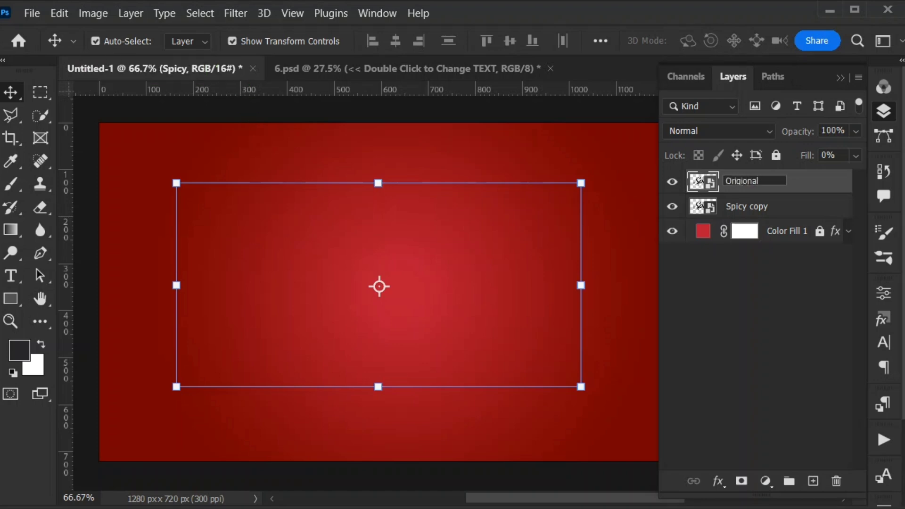
{"action": "key", "text": "Return"}
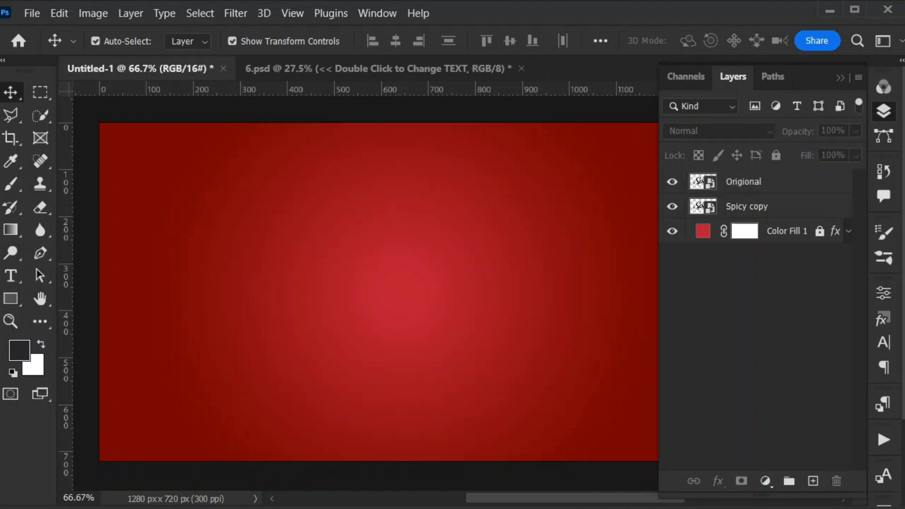
{"action": "key", "text": "ctrl+comma"}
- Add a Bevel & Emboss effect to the Spicy copy layer with the Inner Bevel style and a size of 103 px
{"action": "key", "text": "alt+bracketleft"}
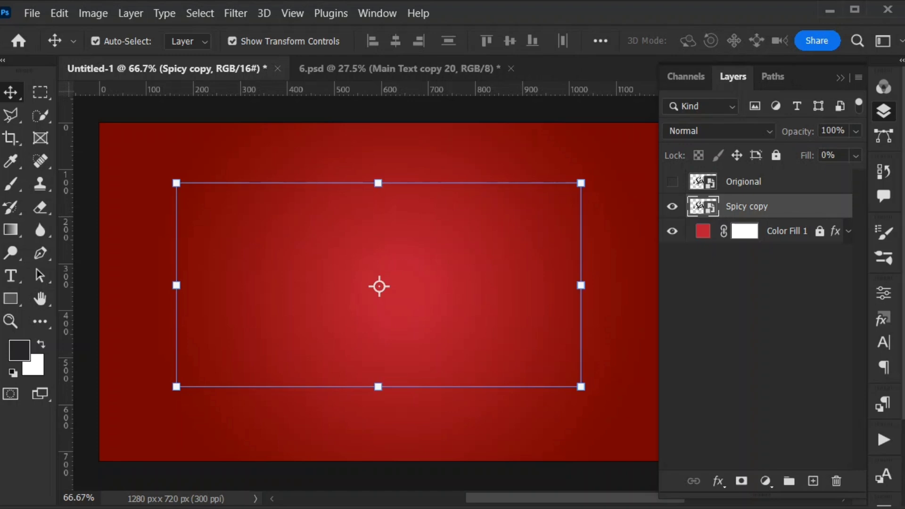
{"action": "double_click", "coordinate": [807, 207]}
{"action": "left_click", "coordinate": [280, 131]}
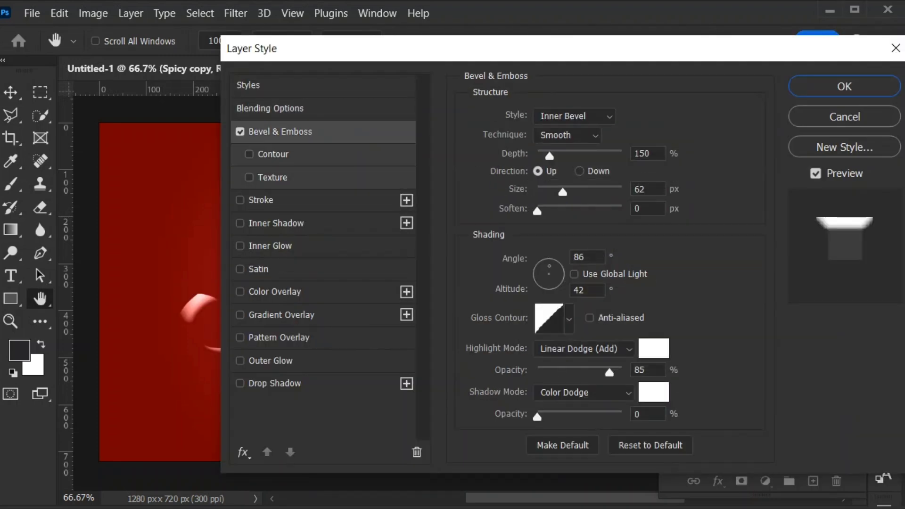
{"action": "left_click", "coordinate": [575, 116]}
{"action": "left_click", "coordinate": [561, 144]}
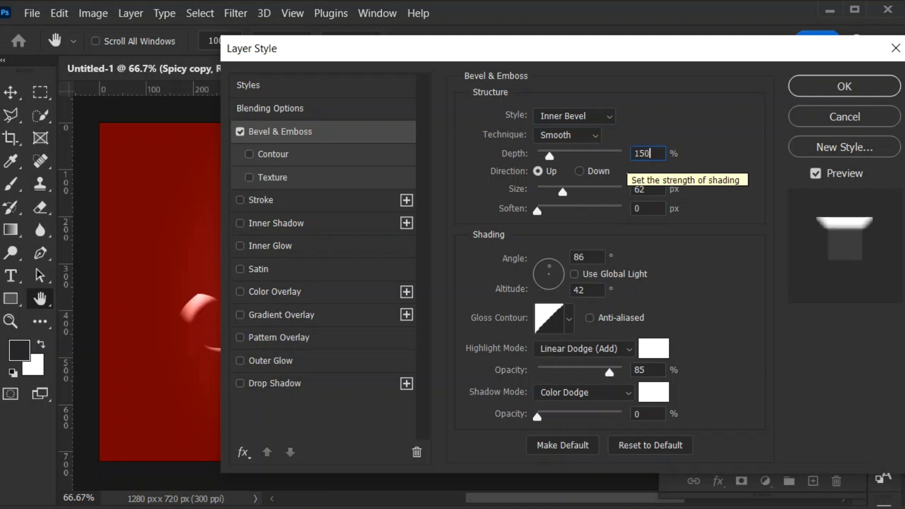
{"action": "key", "text": "Tab"}
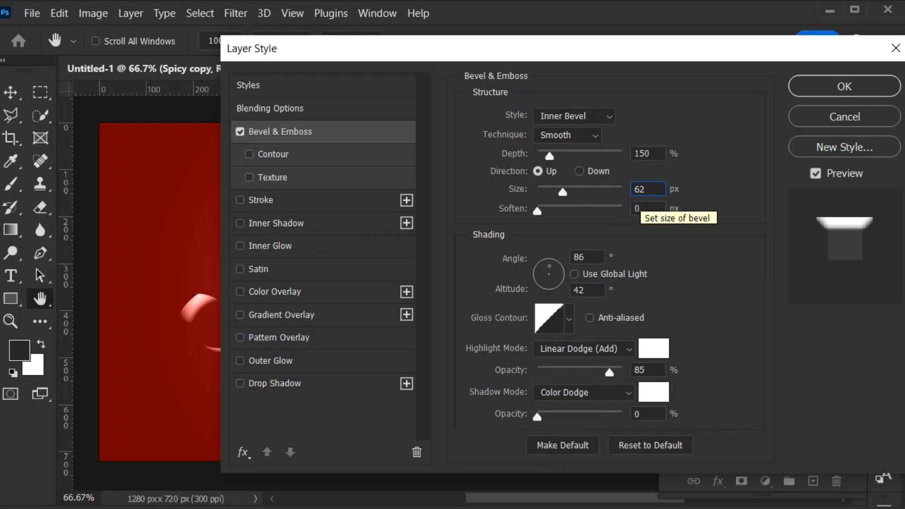
{"action": "key", "text": "ctrl+a"}
{"action": "type", "text": "103"}
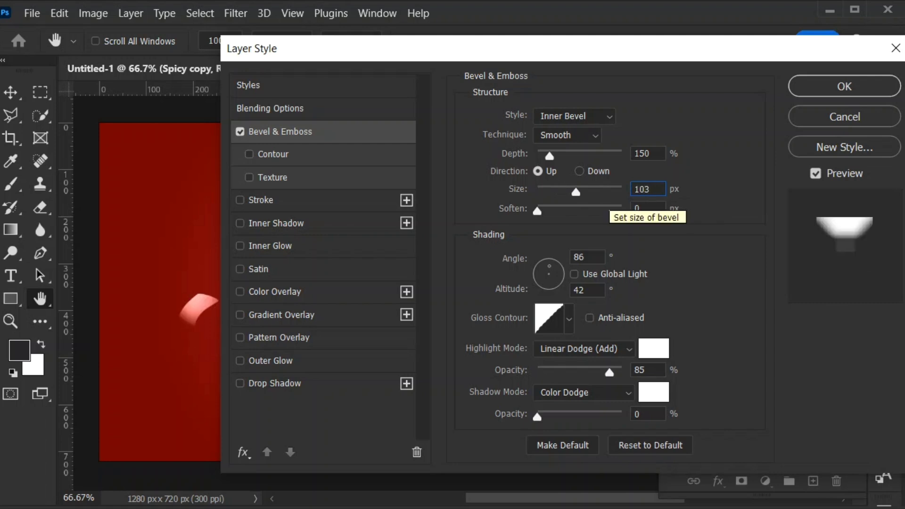
- Set the bevel's shading angle to 65° and its highlight opacity to 56%
{"action": "key", "text": "Tab"}
{"action": "key", "text": "Tab"}
{"action": "type", "text": "65"}
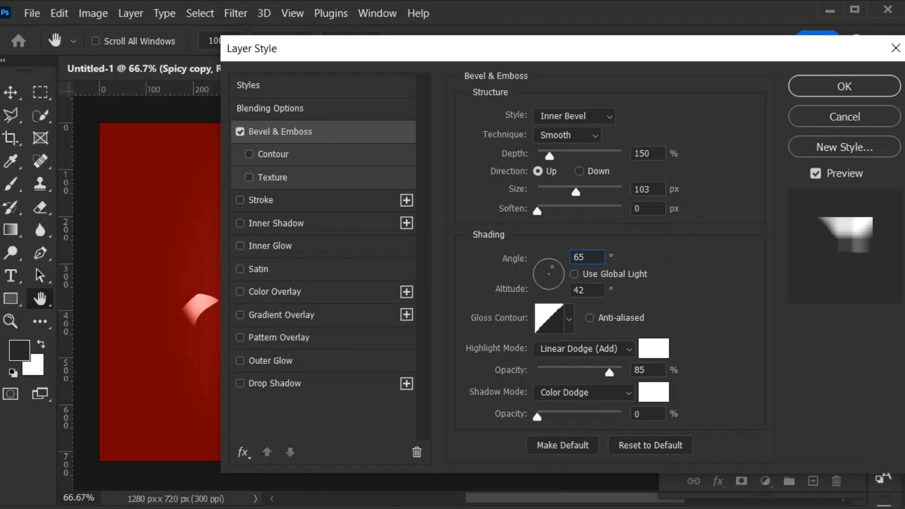
{"action": "double_click", "coordinate": [641, 370]}
{"action": "type", "text": "56"}
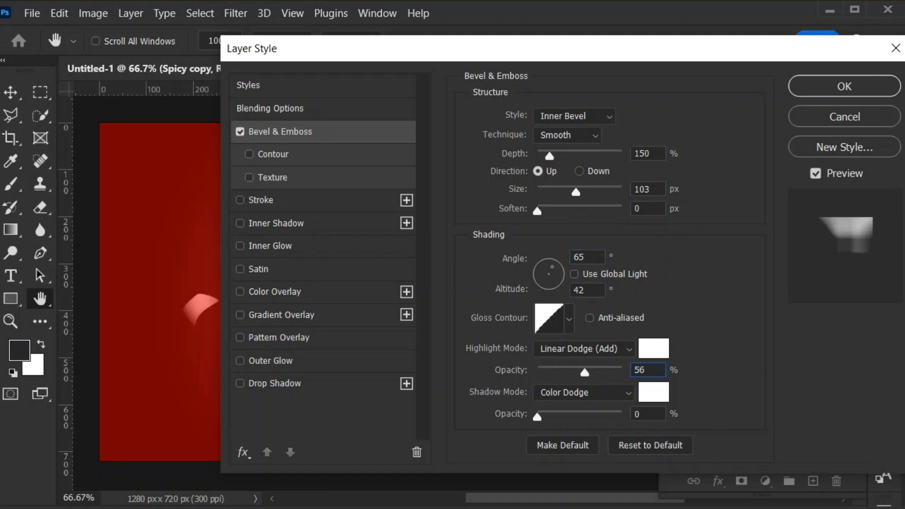
- Enable Contour for the bevel, apply the layer style and collapse the layer's effects list
{"action": "left_click", "coordinate": [274, 154]}
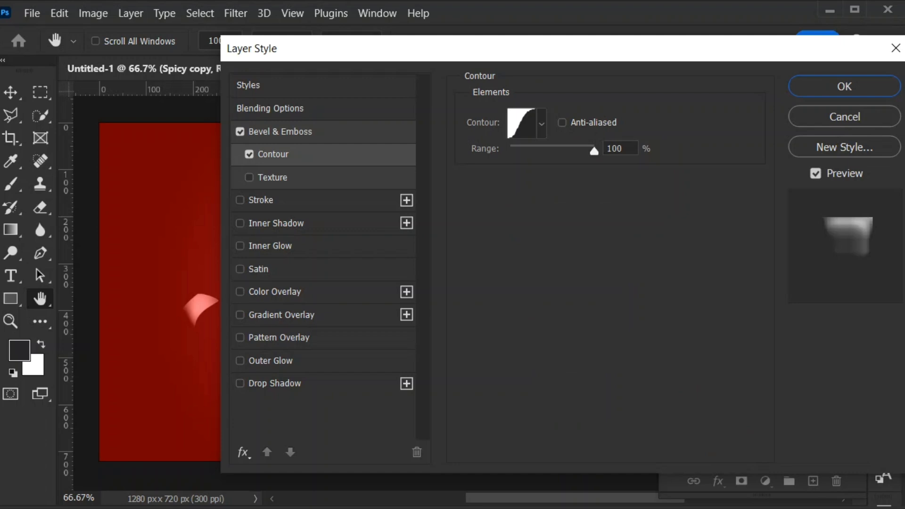
{"action": "key", "text": "Return"}
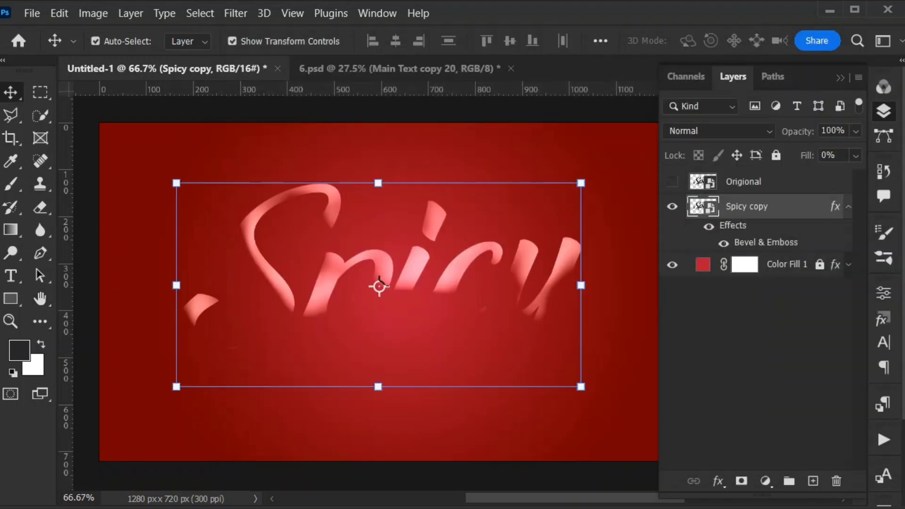
{"action": "left_click", "coordinate": [849, 207]}
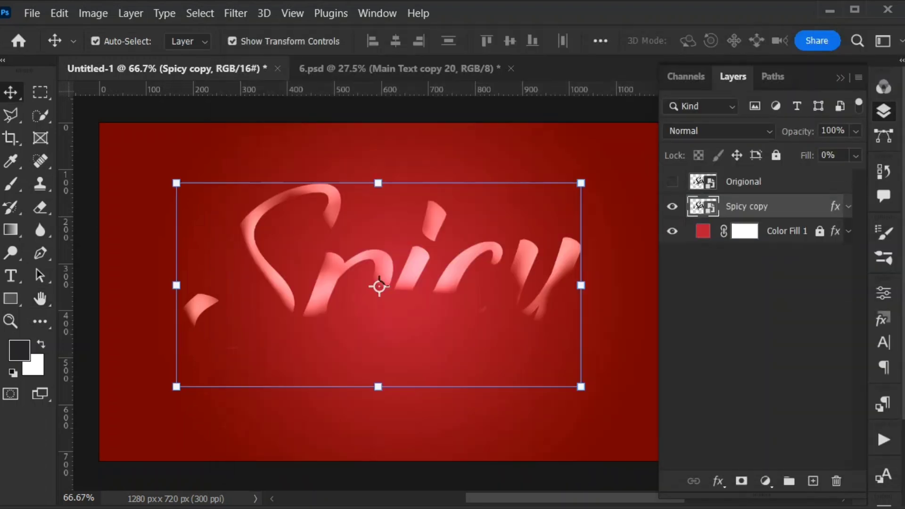
- Duplicate the Spicy copy layer with its bevel effect and place the duplicate directly beneath it
{"action": "key", "text": "j"}
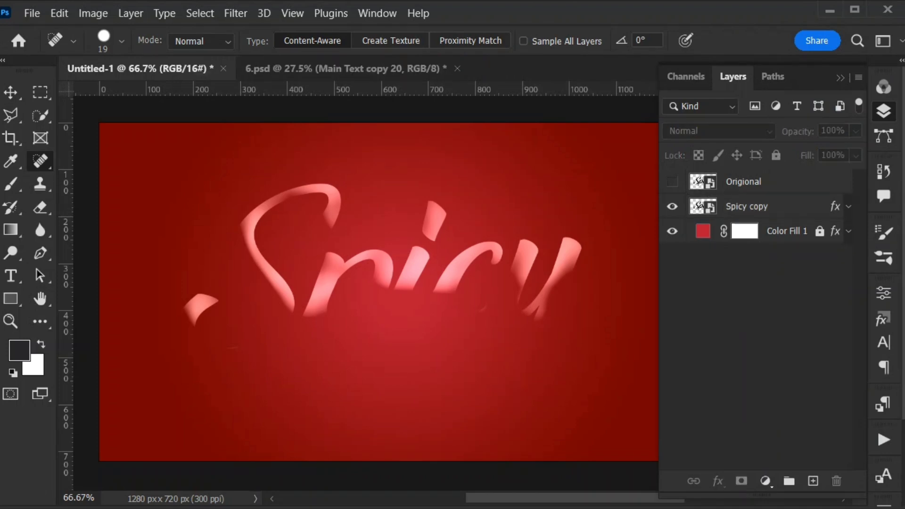
{"action": "key", "text": "ctrl+j"}
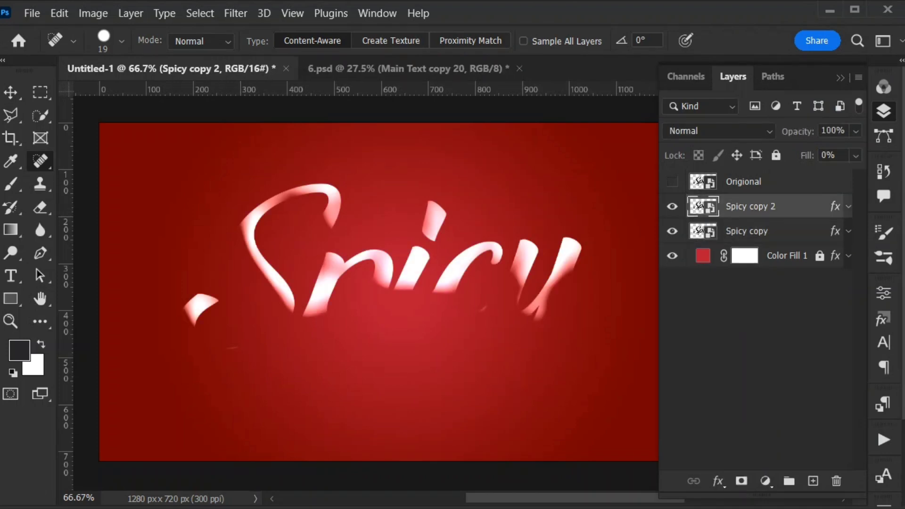
{"action": "key", "text": "ctrl+bracketleft"}
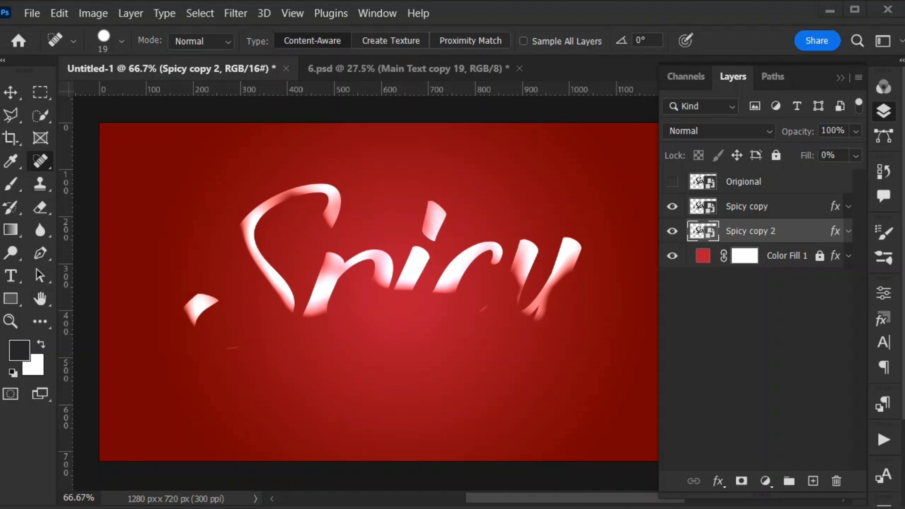
- Change the Bevel & Emboss of Spicy copy 2 to size 62 px, angle 86° and highlight opacity 85%
{"action": "double_click", "coordinate": [806, 231]}
{"action": "left_click", "coordinate": [291, 132]}
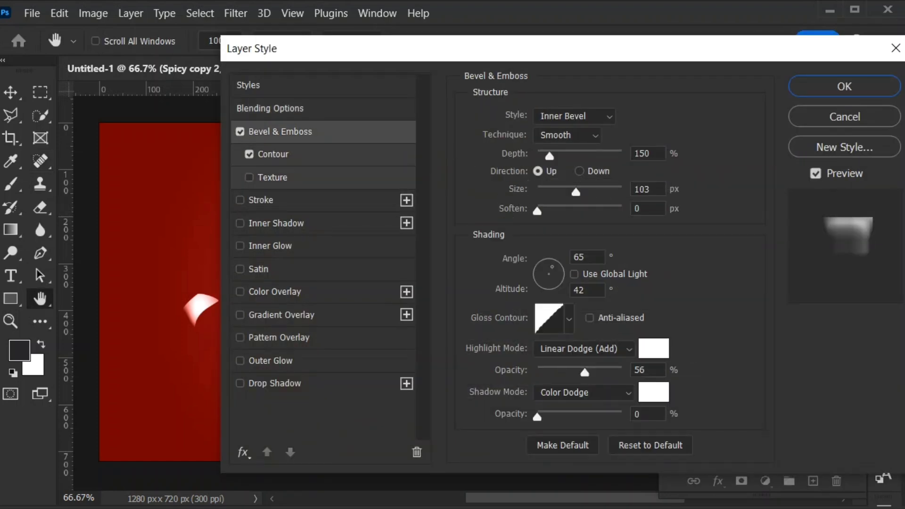
{"action": "double_click", "coordinate": [642, 189]}
{"action": "type", "text": "62"}
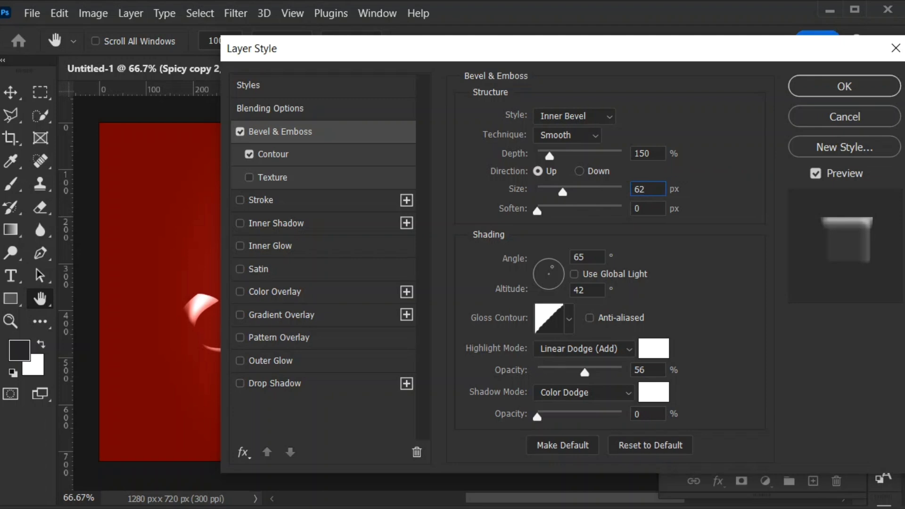
{"action": "double_click", "coordinate": [584, 257]}
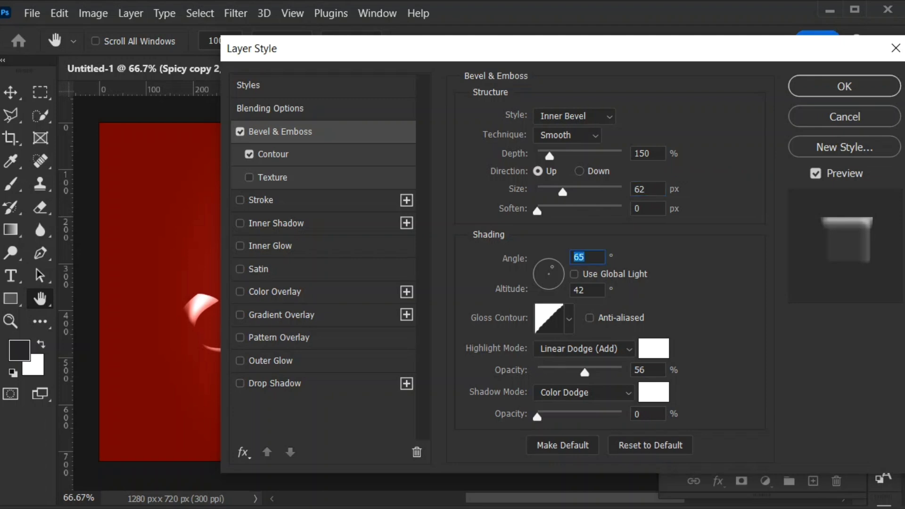
{"action": "type", "text": "86"}
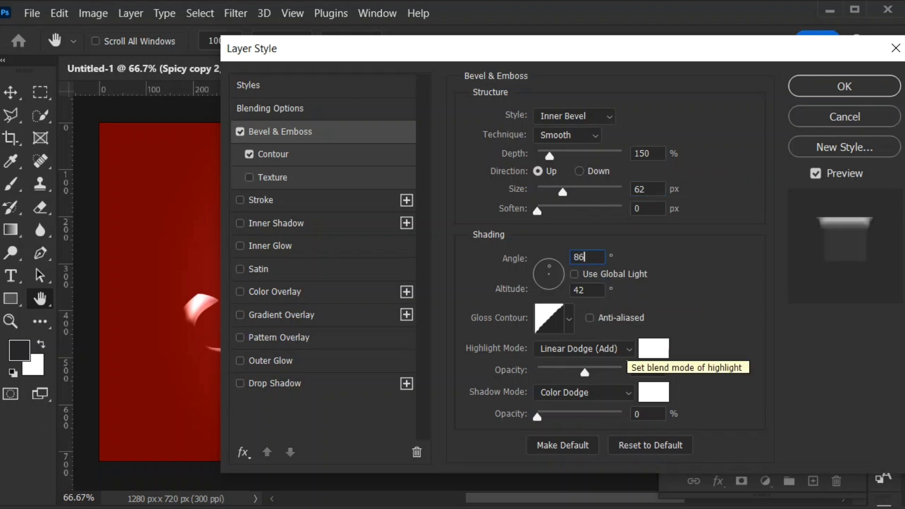
{"action": "double_click", "coordinate": [642, 370]}
{"action": "type", "text": "85"}
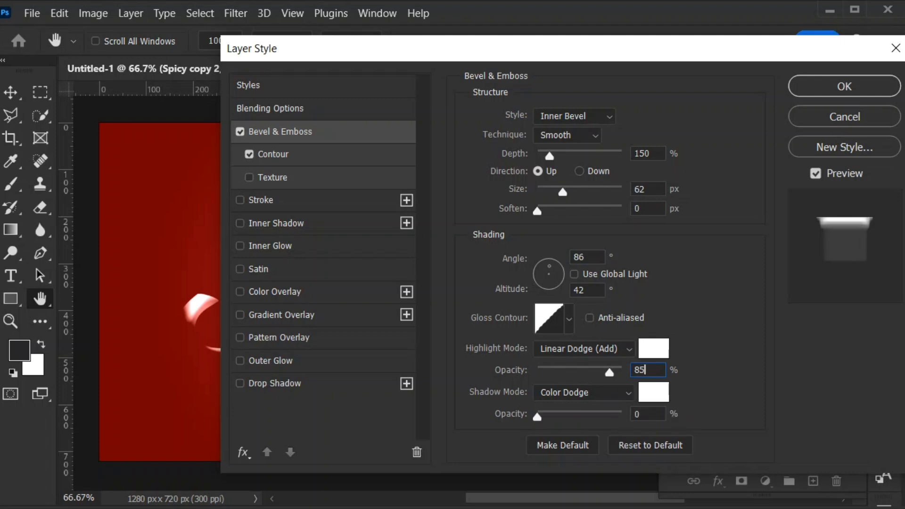
{"action": "key", "text": "Return"}
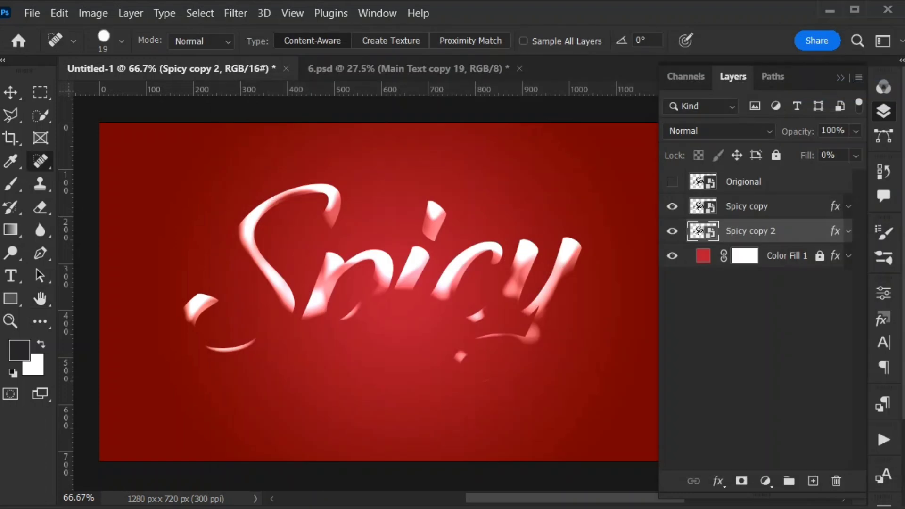
- Duplicate Spicy copy 2 directly beneath itself and turn off Contour in the duplicate's layer style
{"action": "key", "text": "ctrl+j"}
{"action": "left_click_drag", "start_coordinate": [751, 231], "coordinate": [750, 269]}
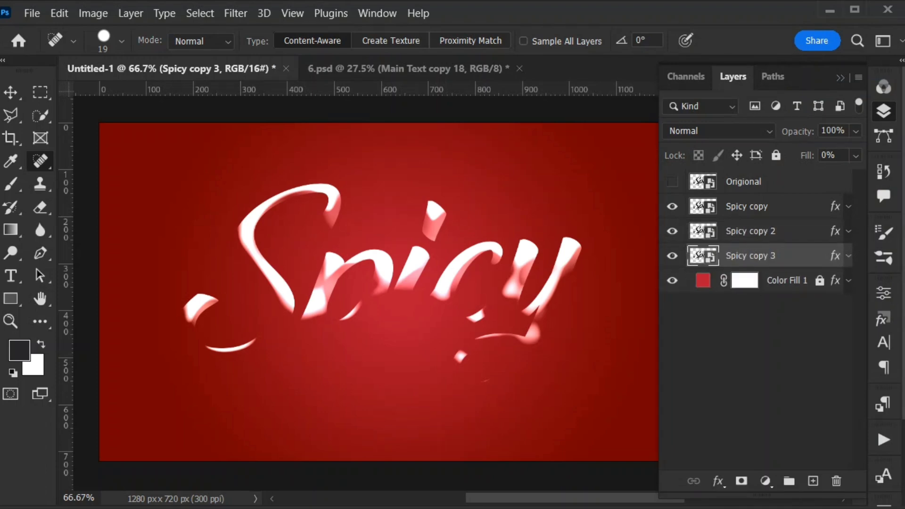
{"action": "double_click", "coordinate": [802, 256]}
{"action": "left_click", "coordinate": [249, 154]}
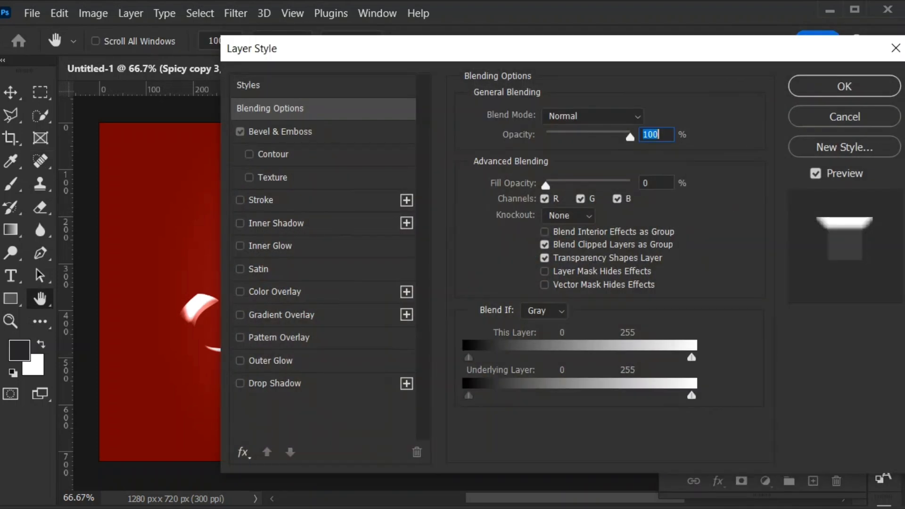
- Set the bevel structure of Spicy copy 3 to depth 938%, size 8 px and soften 9 px
{"action": "left_click", "coordinate": [280, 132]}
{"action": "left_click_drag", "start_coordinate": [654, 154], "coordinate": [621, 154]}
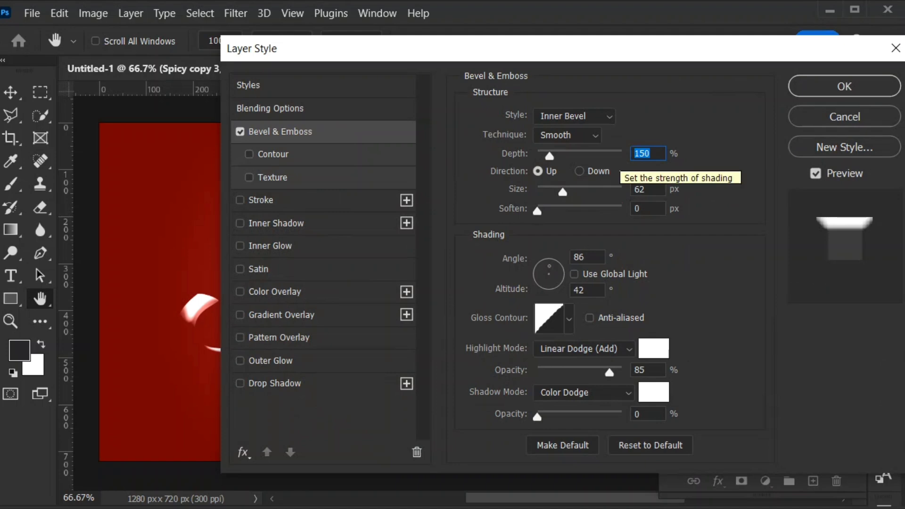
{"action": "type", "text": "938"}
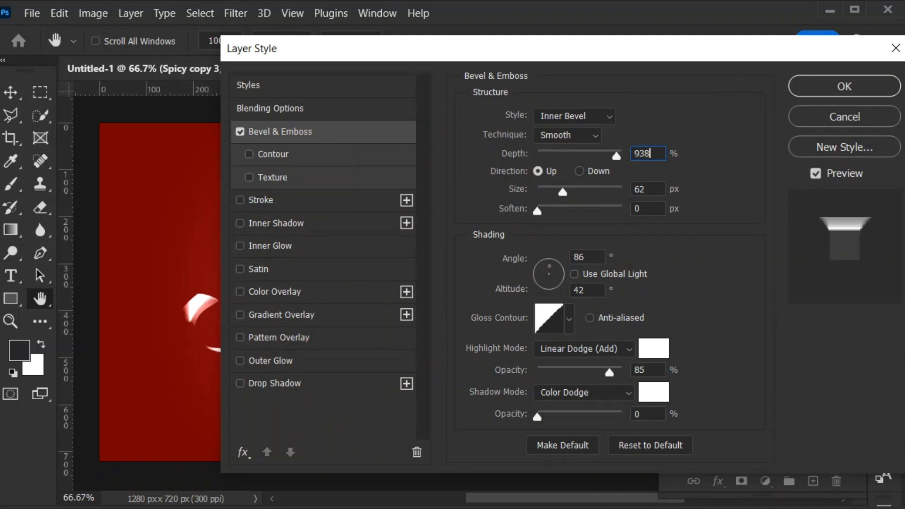
{"action": "left_click_drag", "start_coordinate": [649, 189], "coordinate": [604, 189]}
{"action": "type", "text": "8"}
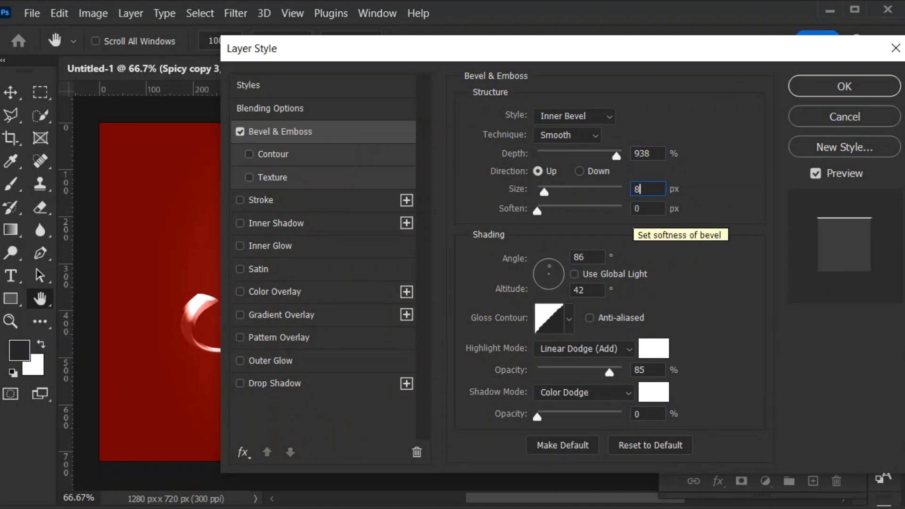
{"action": "key", "text": "Tab"}
{"action": "type", "text": "9"}
- Set the bevel's shading angle to 73° and altitude to 5°, with the S-shaped gloss contour preset
{"action": "key", "text": "Tab"}
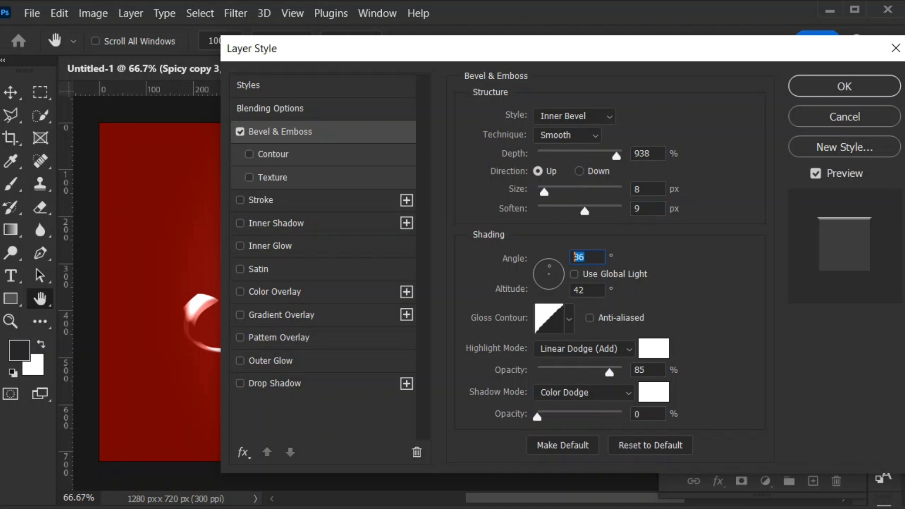
{"action": "type", "text": "73"}
{"action": "key", "text": "Tab"}
{"action": "type", "text": "5"}
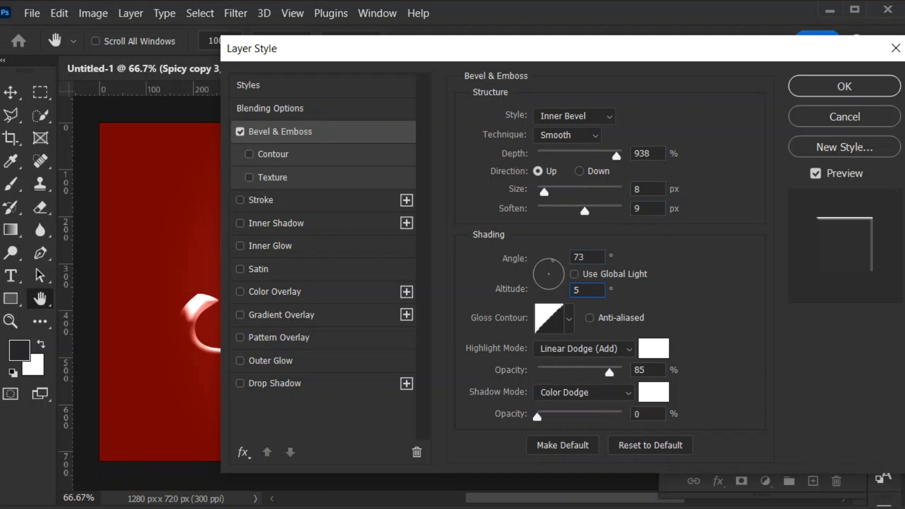
{"action": "left_click", "coordinate": [570, 319]}
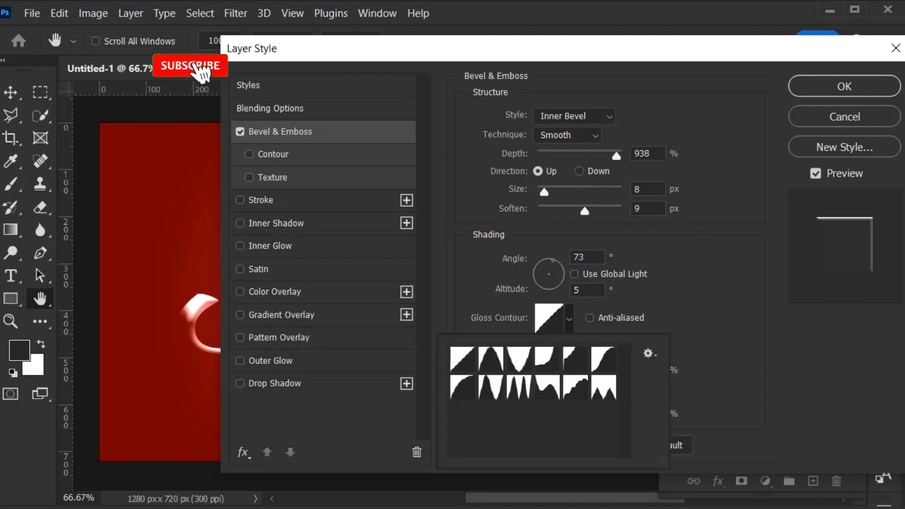
{"action": "double_click", "coordinate": [604, 361]}
- Set the bevel's highlight mode to Screen at 100% opacity and shadow mode to Multiply at 29%, and apply the style
{"action": "left_click", "coordinate": [585, 349]}
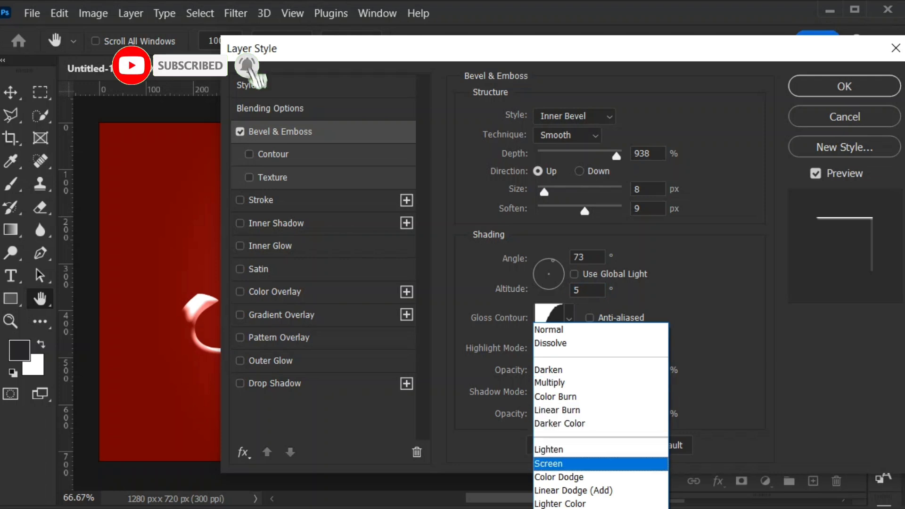
{"action": "left_click", "coordinate": [557, 465]}
{"action": "key", "text": "Tab"}
{"action": "type", "text": "100"}
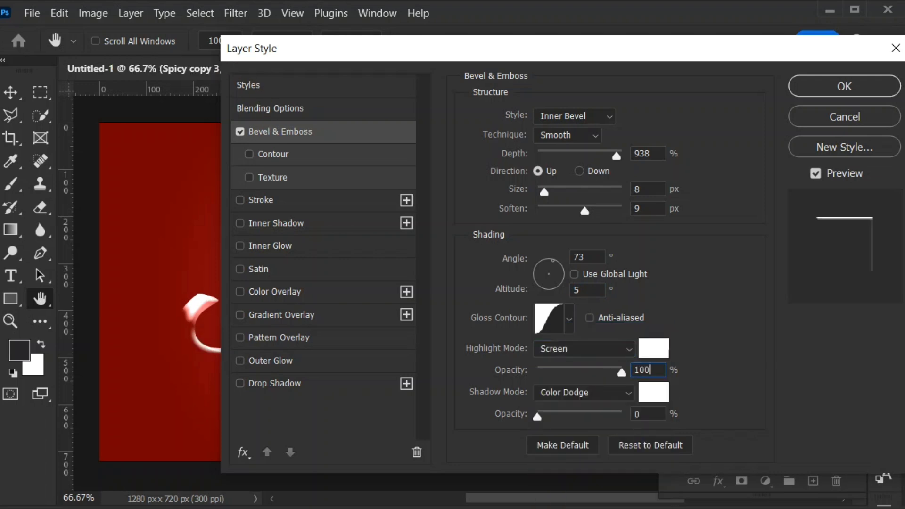
{"action": "left_click", "coordinate": [585, 393]}
{"action": "left_click", "coordinate": [566, 382]}
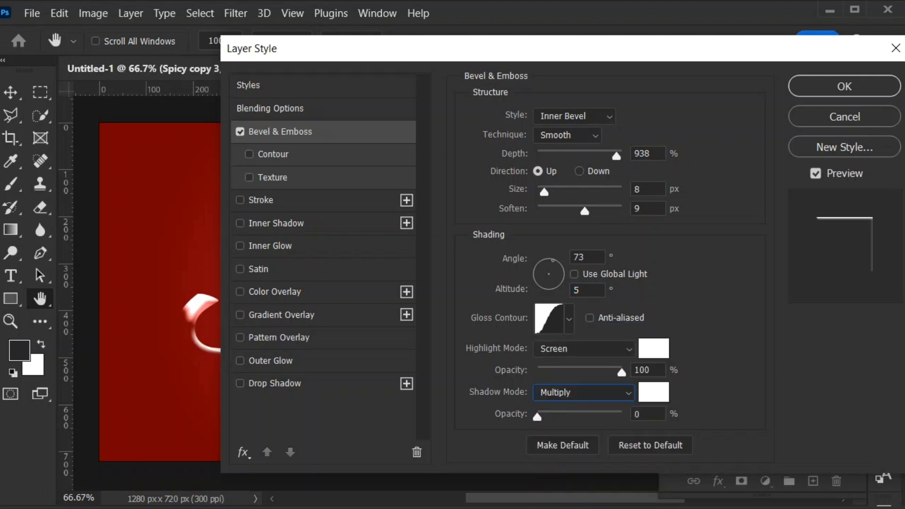
{"action": "key", "text": "Tab"}
{"action": "type", "text": "29"}
{"action": "key", "text": "Return"}
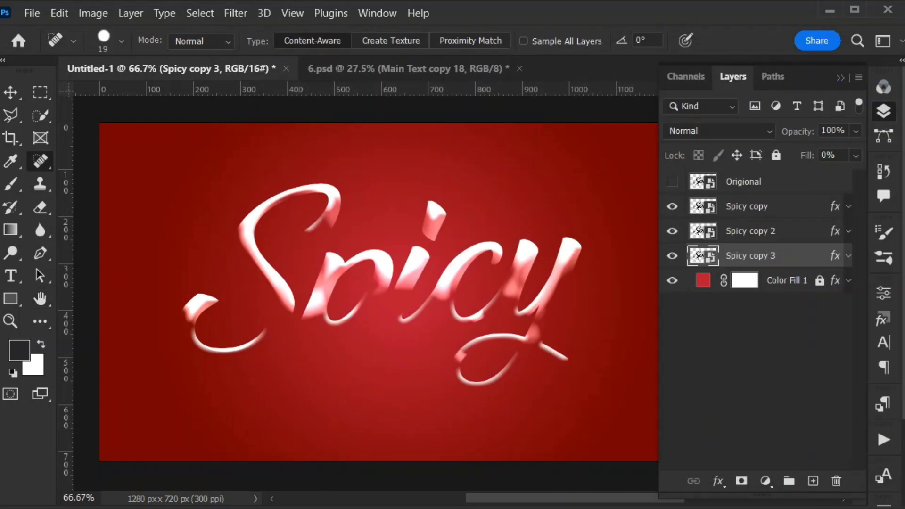
- Duplicate the Spicy copy 3 layer and place the duplicate directly beneath it
{"action": "key", "text": "ctrl+j"}
{"action": "key", "text": "ctrl+bracketleft"}
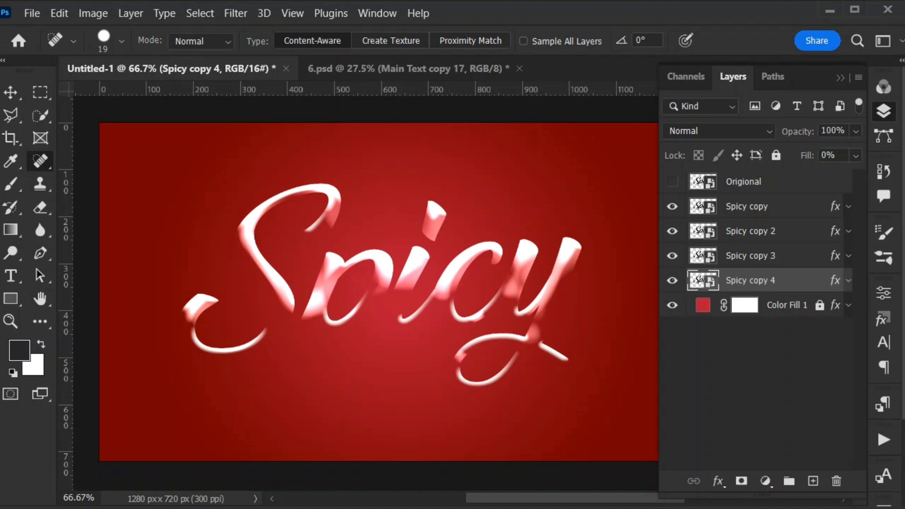
- Open the layer style of Spicy copy 4, enable the bevel's Contour option and set the bevel style to Pillow Emboss
{"action": "double_click", "coordinate": [805, 281]}
{"action": "left_click", "coordinate": [280, 132]}
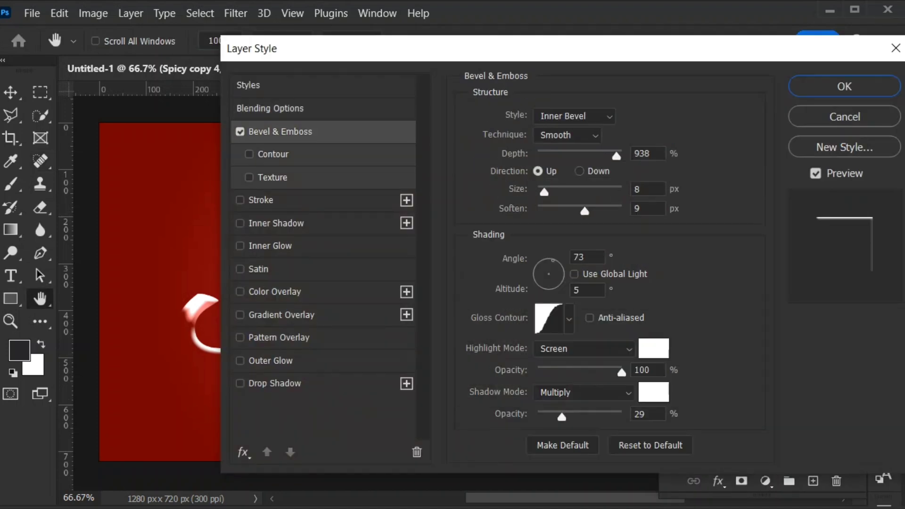
{"action": "left_click", "coordinate": [273, 154]}
{"action": "left_click", "coordinate": [280, 132]}
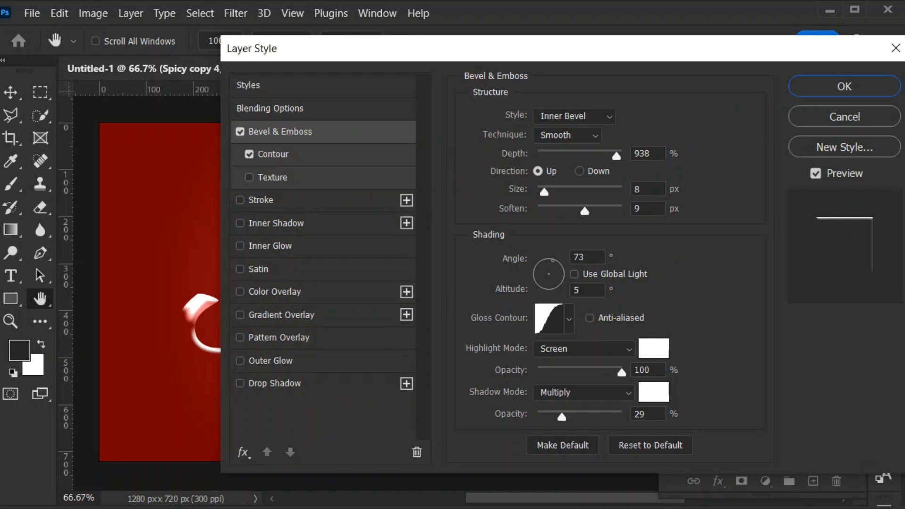
{"action": "left_click", "coordinate": [574, 117]}
{"action": "left_click", "coordinate": [566, 158]}
{"action": "left_click", "coordinate": [574, 117]}
{"action": "left_click", "coordinate": [566, 171]}
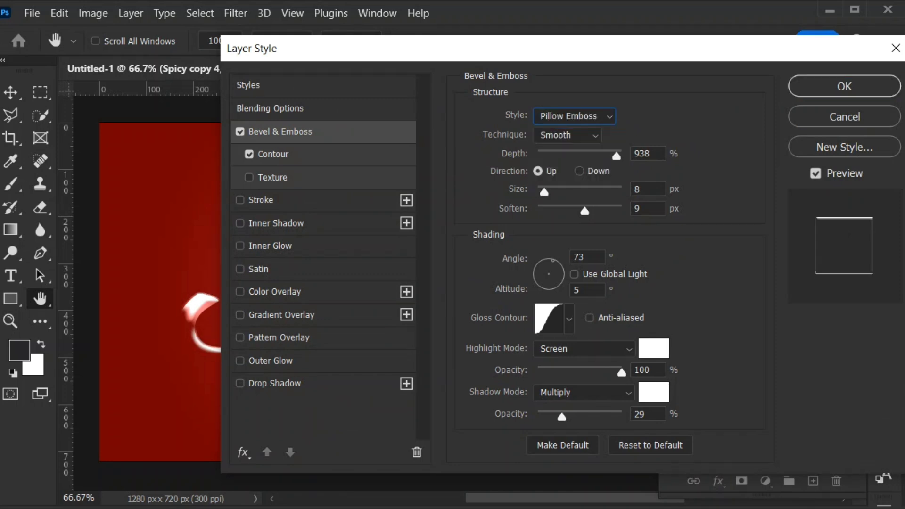
- Set the bevel structure of Spicy copy 4 to depth 1000%, size 46 px, soften 2 px and direction Down
{"action": "double_click", "coordinate": [643, 153]}
{"action": "type", "text": "1000"}
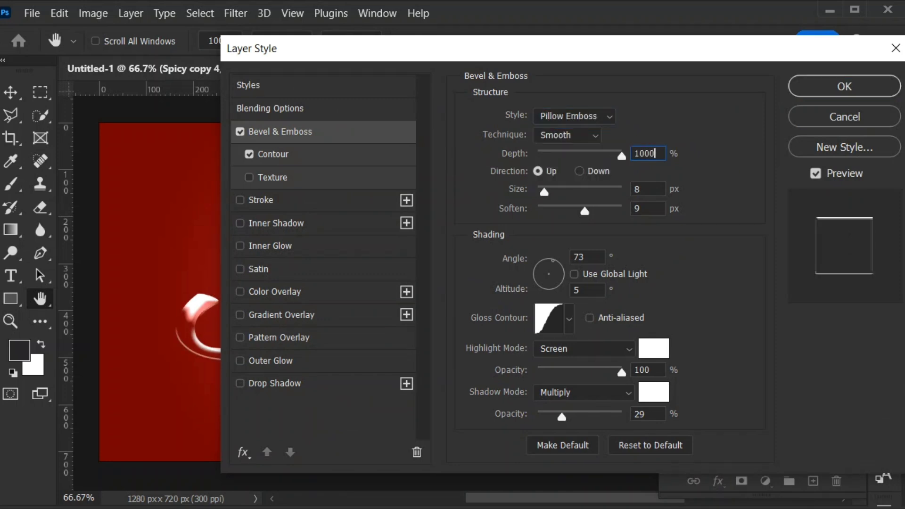
{"action": "double_click", "coordinate": [639, 189]}
{"action": "type", "text": "46"}
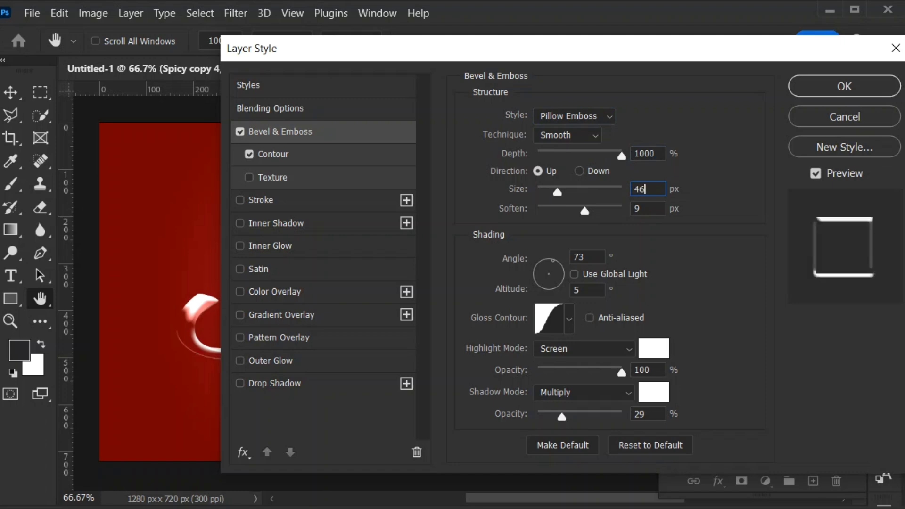
{"action": "key", "text": "Tab"}
{"action": "type", "text": "2"}
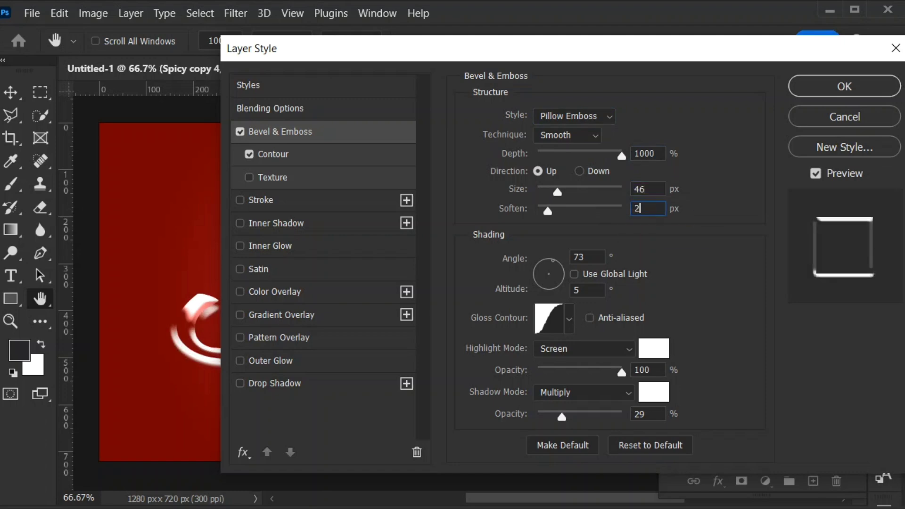
{"action": "left_click", "coordinate": [580, 171]}
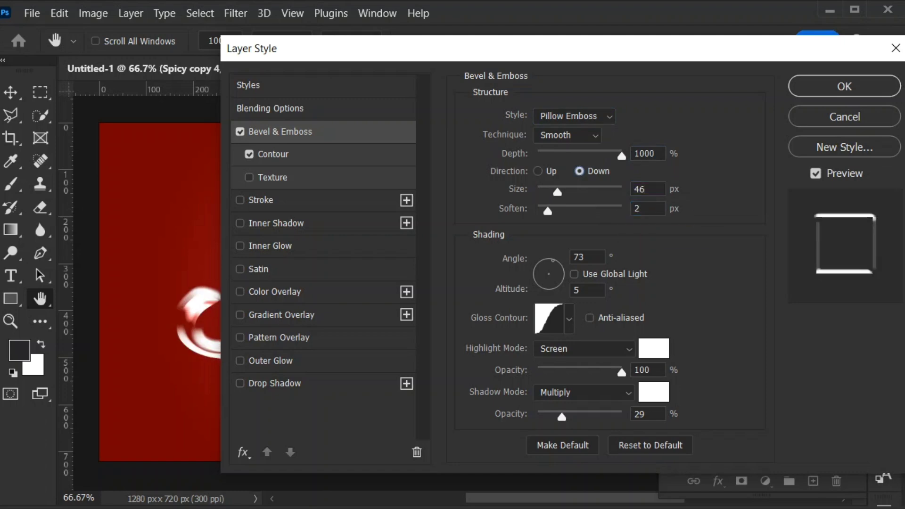
- Set the bevel's shading angle to -90° and altitude to 30°, with the multi-peaked gloss contour preset
{"action": "left_click_drag", "start_coordinate": [586, 258], "coordinate": [547, 259]}
{"action": "type", "text": "-90"}
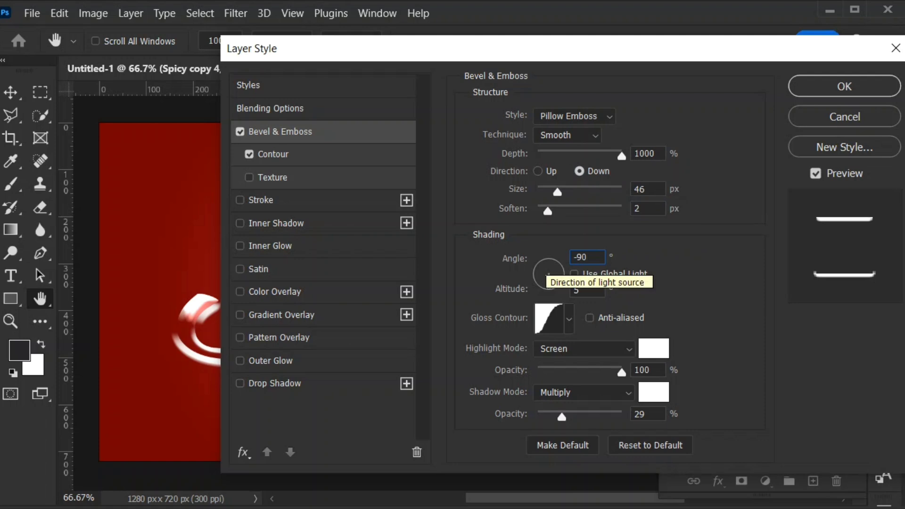
{"action": "key", "text": "Tab"}
{"action": "type", "text": "30"}
{"action": "left_click", "coordinate": [569, 319]}
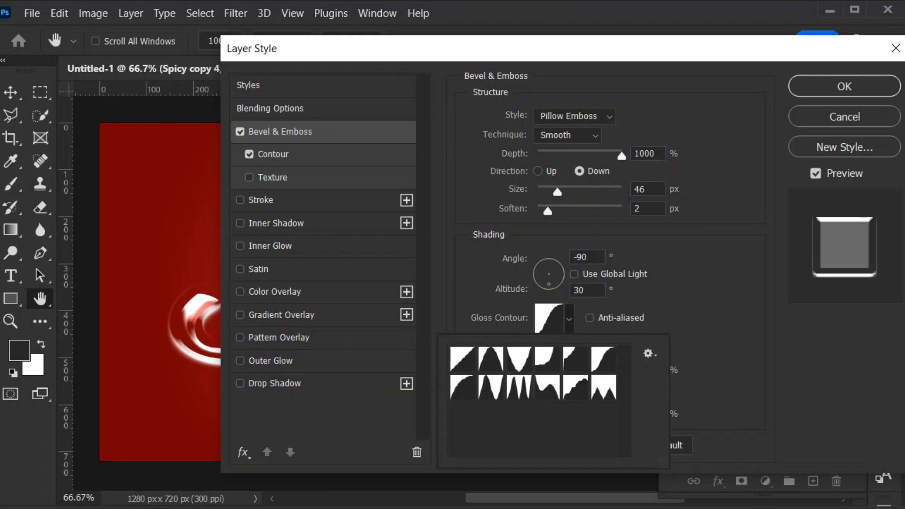
{"action": "double_click", "coordinate": [519, 388]}
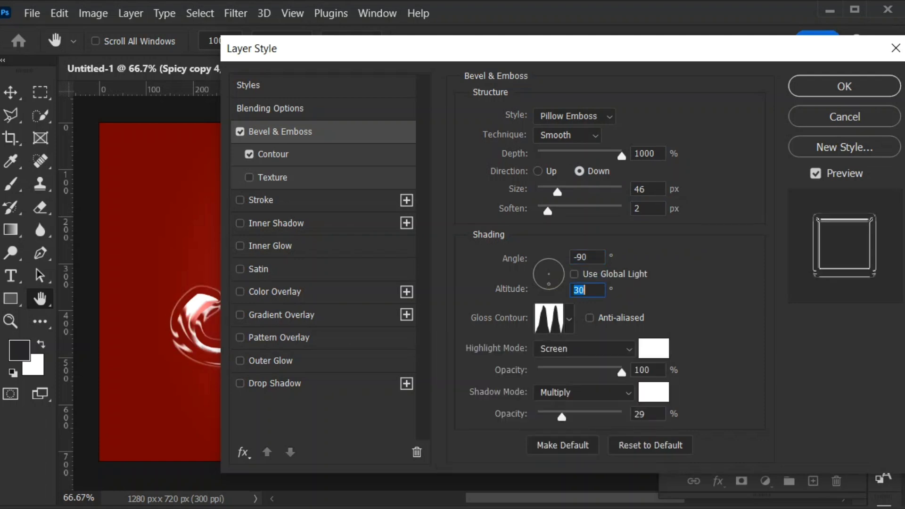
- Set the bevel's highlight mode to Overlay and its shadow colour to ffae00 at 67% opacity, and apply the style
{"action": "left_click", "coordinate": [584, 349]}
{"action": "left_click", "coordinate": [585, 508]}
{"action": "left_click", "coordinate": [654, 392]}
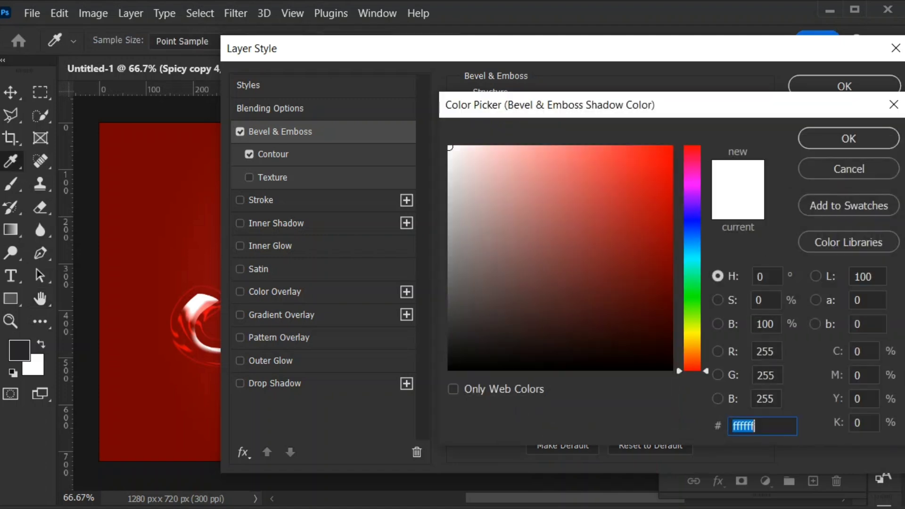
{"action": "type", "text": "ffae00"}
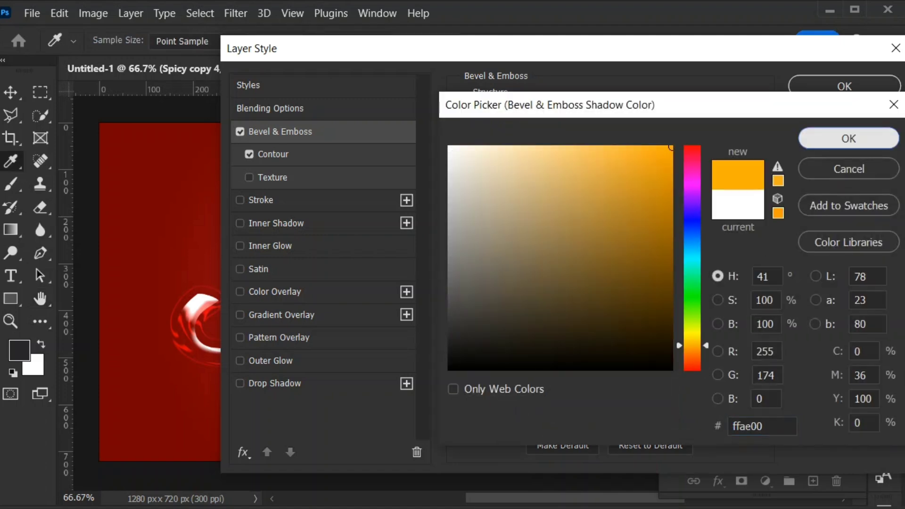
{"action": "key", "text": "Return"}
{"action": "left_click_drag", "start_coordinate": [646, 415], "coordinate": [632, 415]}
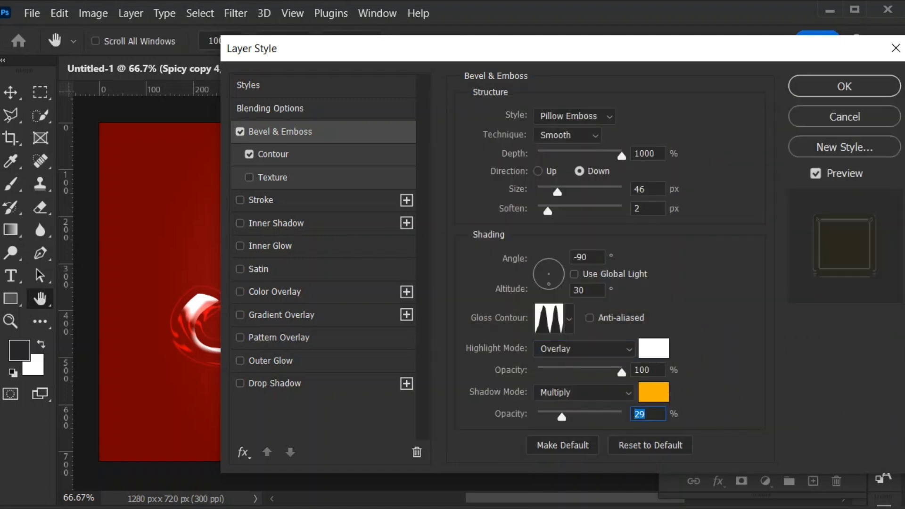
{"action": "type", "text": "67"}
{"action": "key", "text": "Return"}
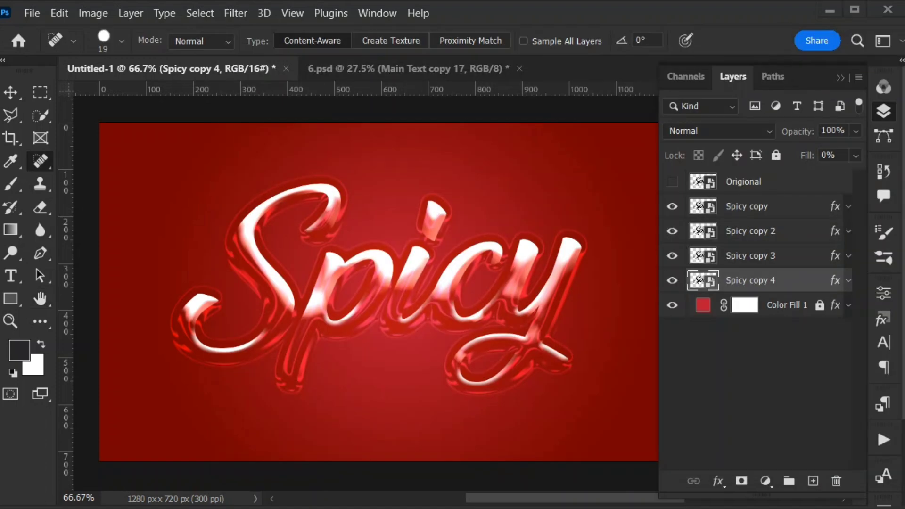
- Duplicate the Spicy copy 4 layer and place the duplicate directly beneath it
{"action": "key", "text": "ctrl+j"}
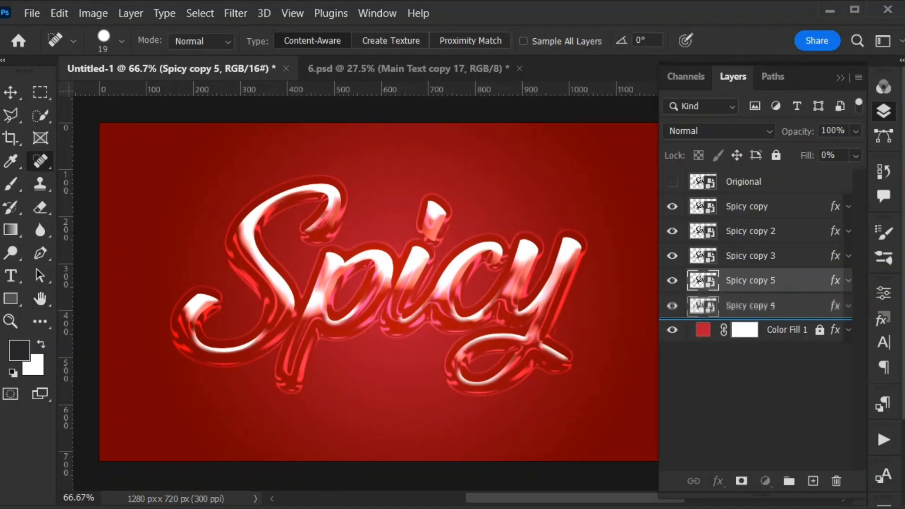
{"action": "key", "text": "ctrl+bracketleft"}
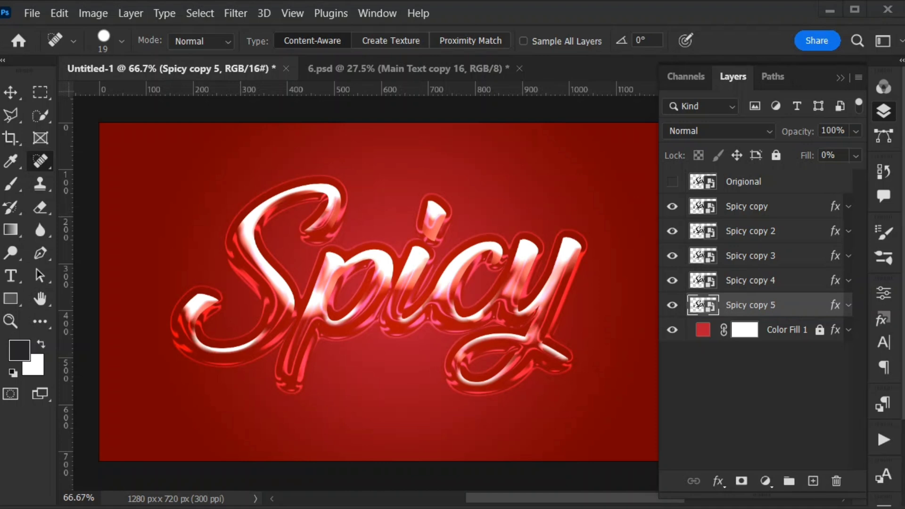
- On Spicy copy 5, disable the bevel's Contour option and set the bevel style to Inner Bevel with direction Up
{"action": "double_click", "coordinate": [804, 305]}
{"action": "left_click", "coordinate": [281, 132]}
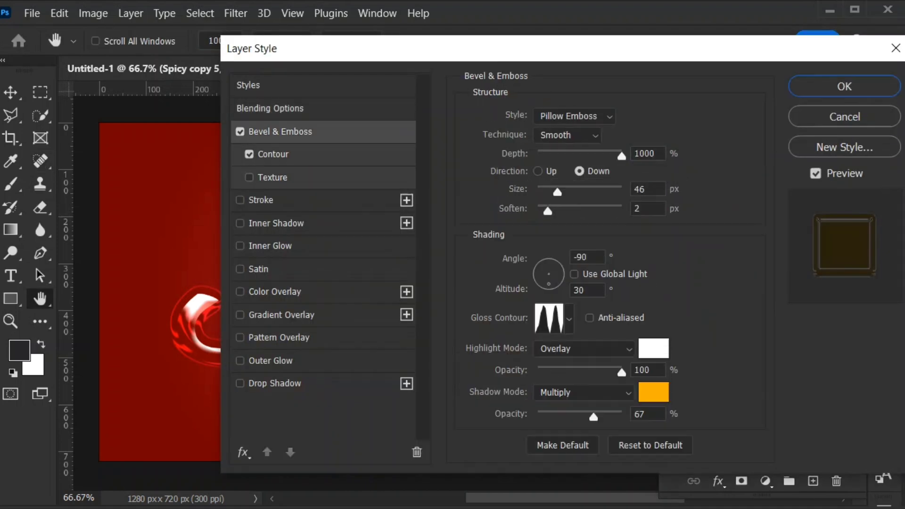
{"action": "left_click", "coordinate": [250, 154]}
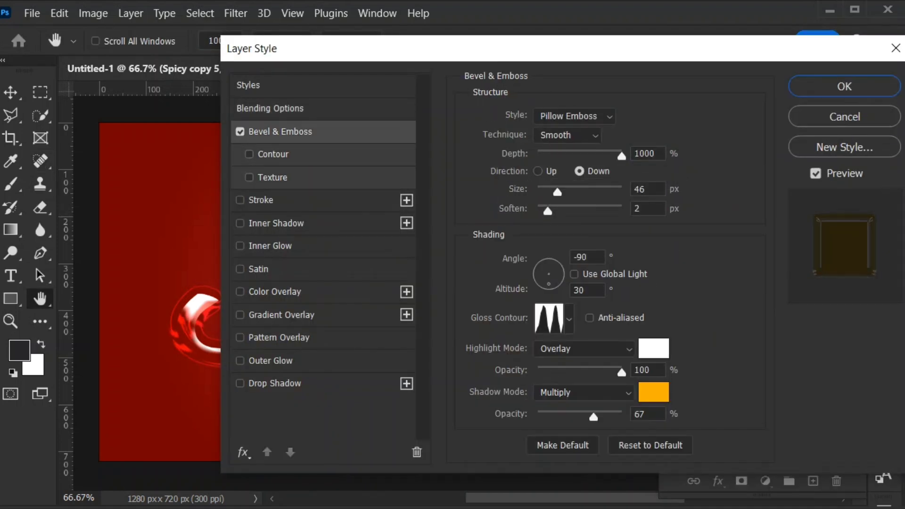
{"action": "left_click", "coordinate": [574, 116]}
{"action": "left_click", "coordinate": [562, 143]}
{"action": "left_click", "coordinate": [575, 117]}
{"action": "left_click", "coordinate": [562, 144]}
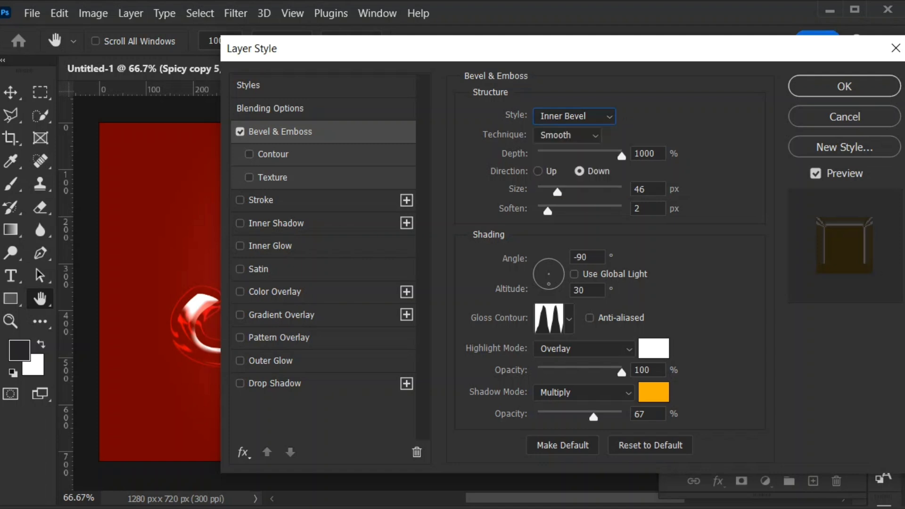
{"action": "left_click", "coordinate": [539, 171]}
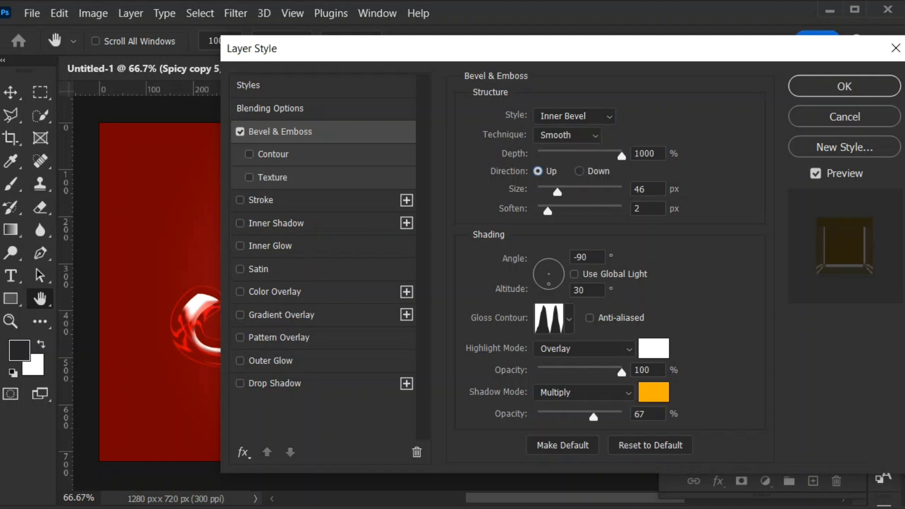
- Set the bevel structure of Spicy copy 5 to depth 459%, size 49 px and soften 10 px
{"action": "left_click", "coordinate": [622, 156]}
{"action": "type", "text": "459"}
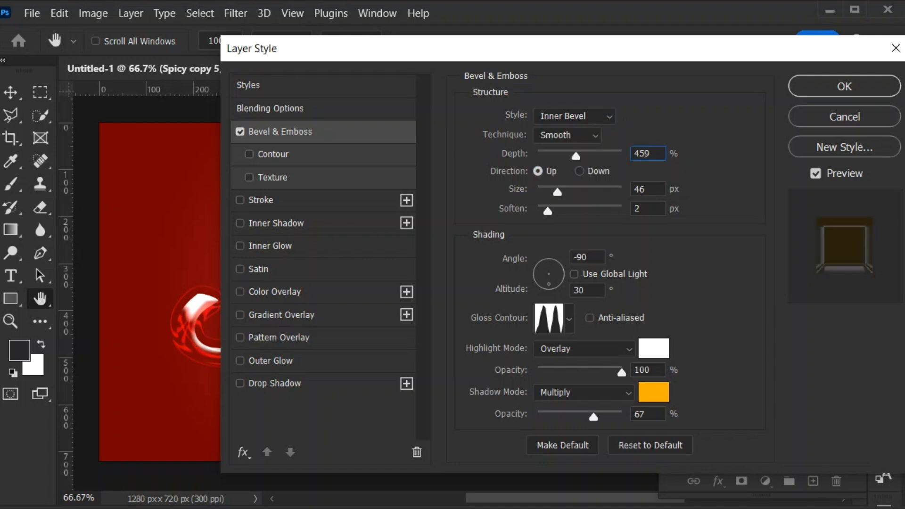
{"action": "key", "text": "Tab"}
{"action": "type", "text": "49"}
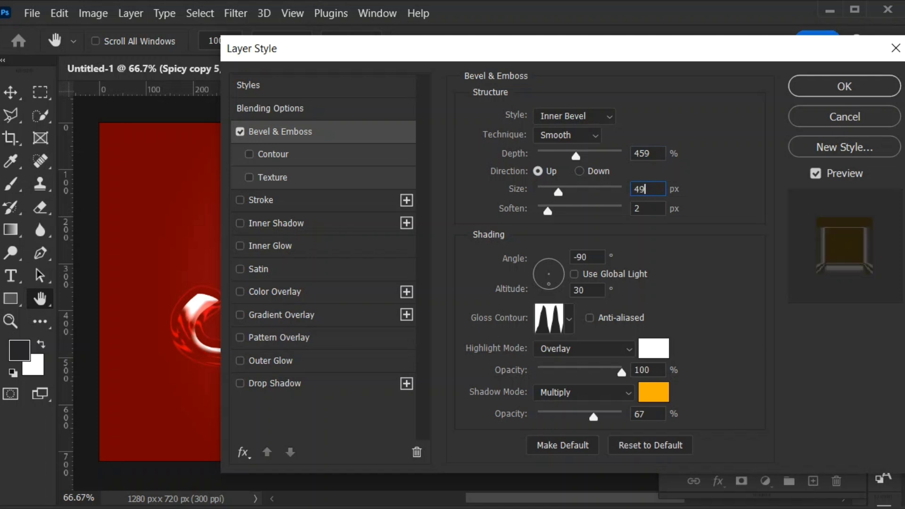
{"action": "key", "text": "Tab"}
{"action": "type", "text": "10"}
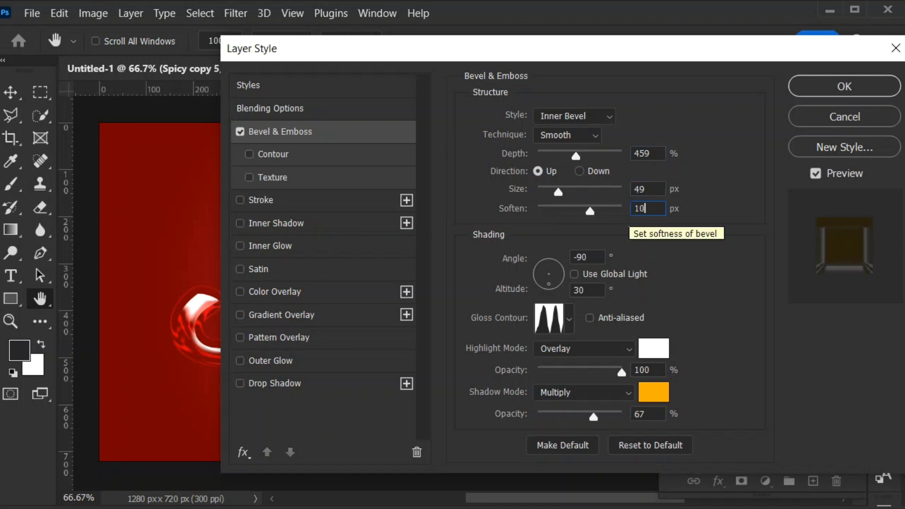
- Set the bevel's shading angle to 90° and altitude to 25°, with the S-shaped gloss contour preset
{"action": "key", "text": "Tab"}
{"action": "type", "text": "90"}
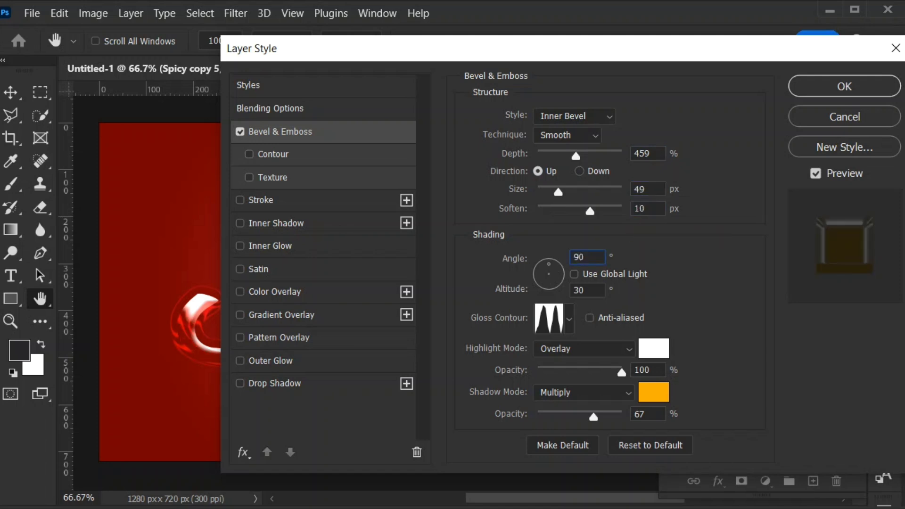
{"action": "key", "text": "Tab"}
{"action": "type", "text": "25"}
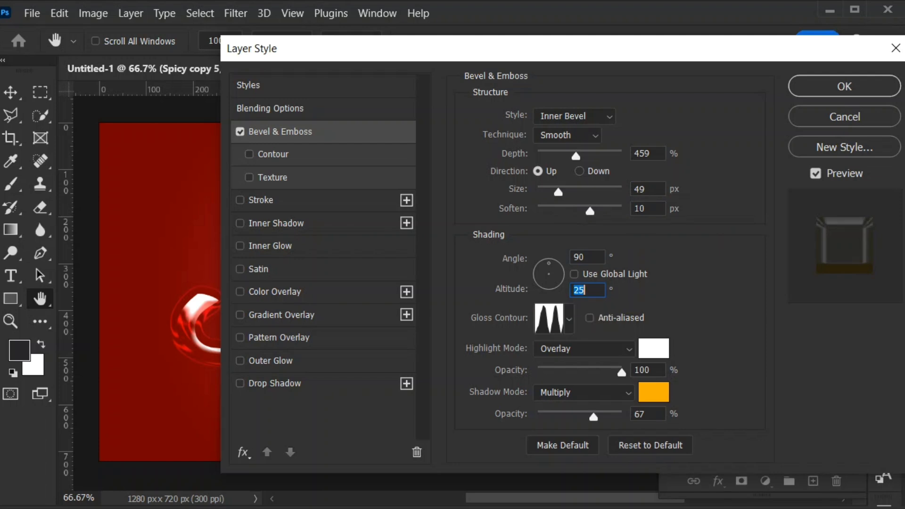
{"action": "left_click", "coordinate": [549, 319]}
{"action": "left_click", "coordinate": [655, 123]}
{"action": "left_click", "coordinate": [569, 320]}
{"action": "double_click", "coordinate": [602, 372]}
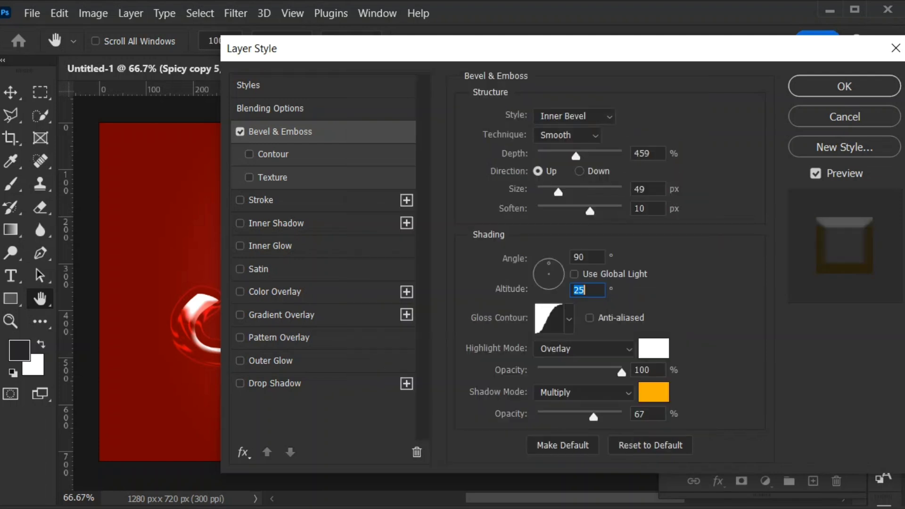
- Set the bevel's highlight mode to Color Dodge at 35% opacity
{"action": "left_click", "coordinate": [584, 349]}
{"action": "left_click", "coordinate": [557, 463]}
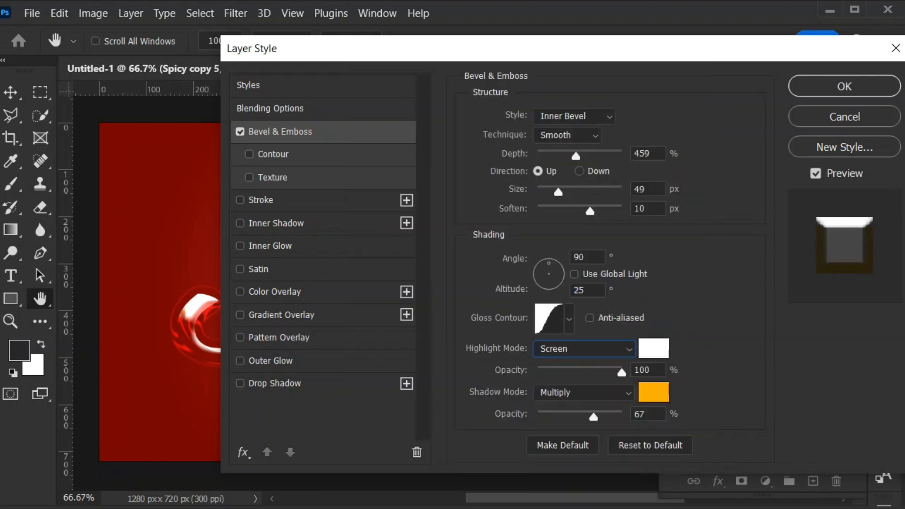
{"action": "left_click", "coordinate": [585, 349]}
{"action": "left_click", "coordinate": [561, 477]}
{"action": "key", "text": "Tab"}
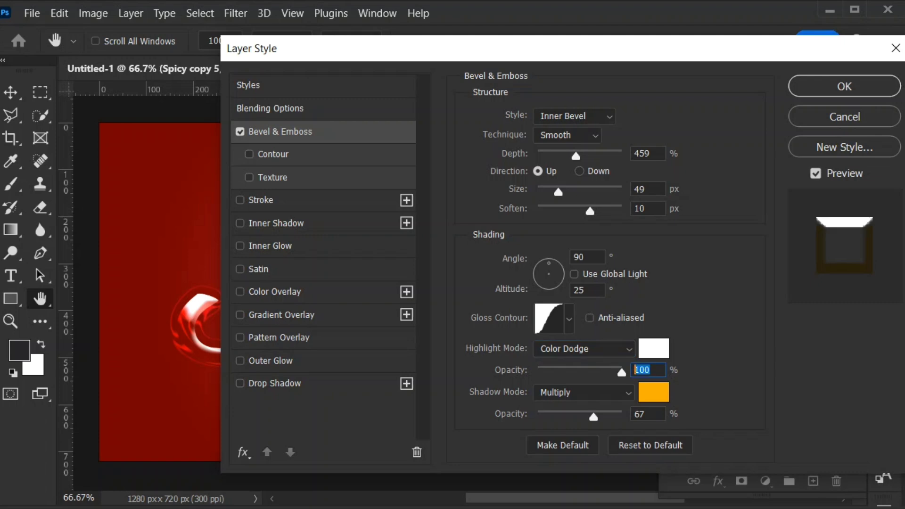
{"action": "type", "text": "35"}
- Set the bevel's shadow to black in Color Burn mode at 48% opacity
{"action": "left_click", "coordinate": [654, 392]}
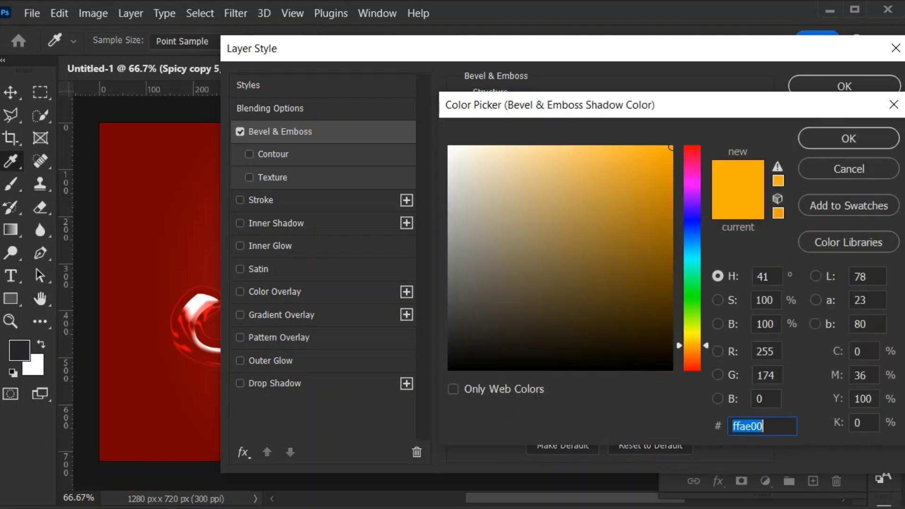
{"action": "left_click", "coordinate": [448, 369]}
{"action": "key", "text": "Return"}
{"action": "key", "text": "Tab"}
{"action": "key", "text": "Tab"}
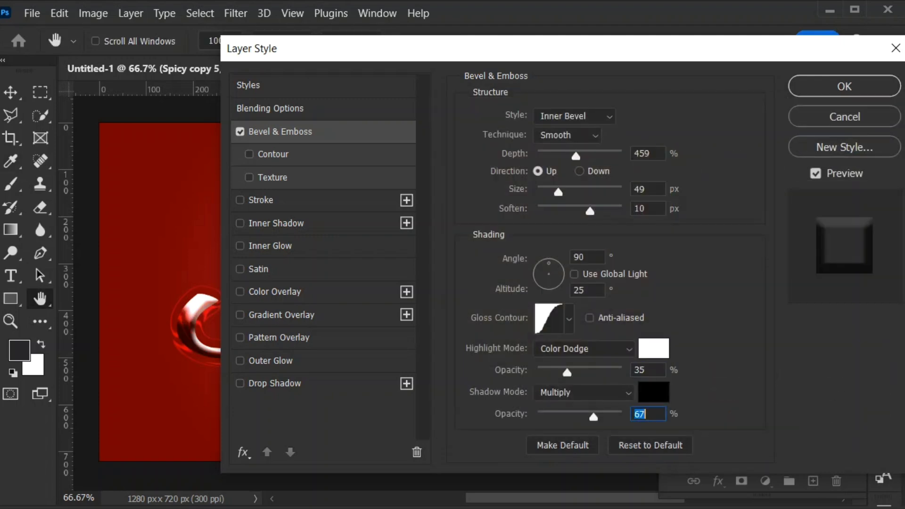
{"action": "type", "text": "48"}
{"action": "left_click", "coordinate": [583, 393]}
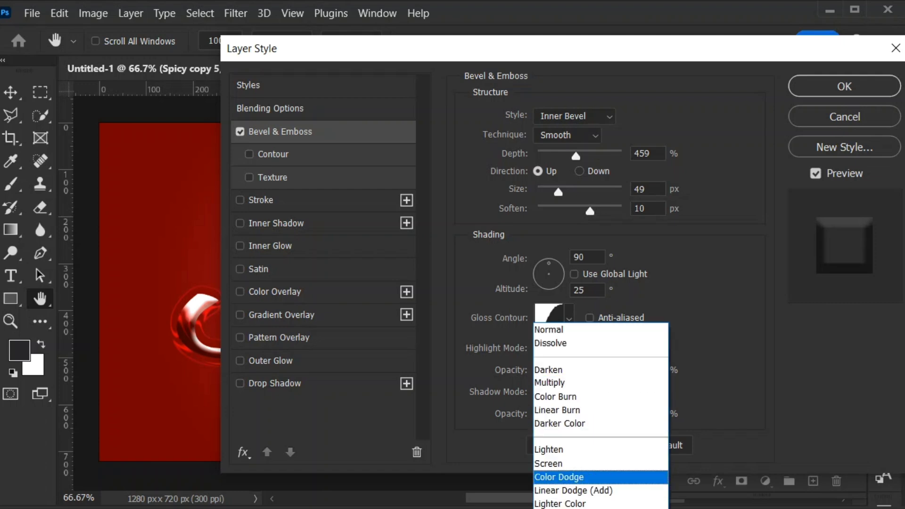
{"action": "left_click", "coordinate": [584, 397]}
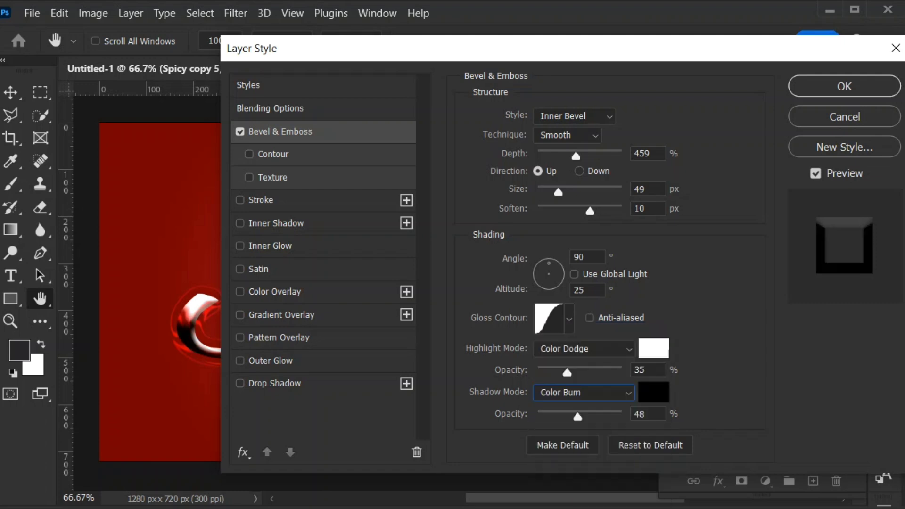
{"action": "key", "text": "Return"}
- Enable Inner Glow on Spicy copy 5 and set its blend mode to Linear Light
{"action": "left_click", "coordinate": [270, 246]}
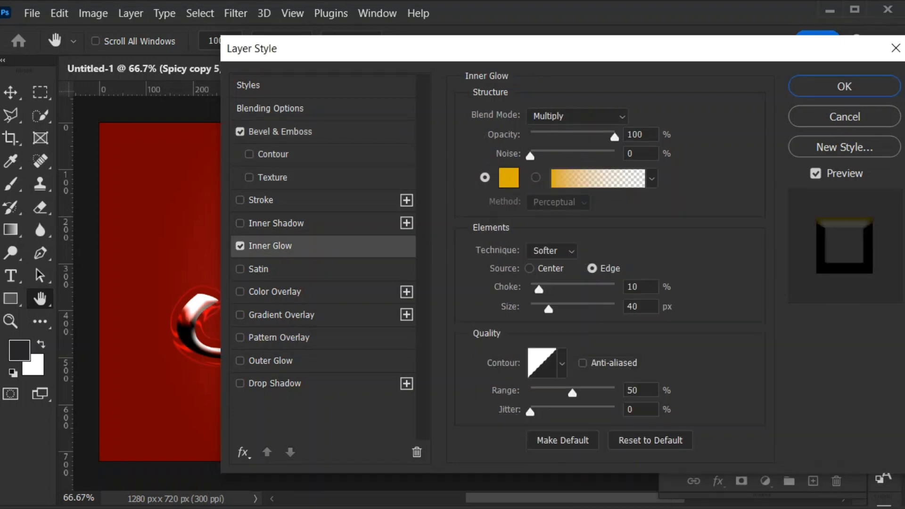
{"action": "left_click", "coordinate": [508, 177]}
{"action": "left_click", "coordinate": [848, 168]}
{"action": "left_click", "coordinate": [578, 116]}
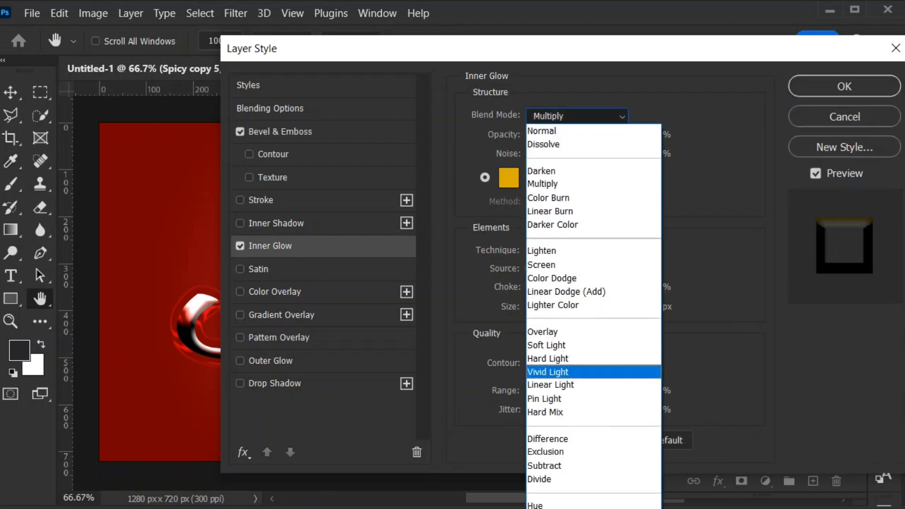
{"action": "left_click", "coordinate": [566, 385]}
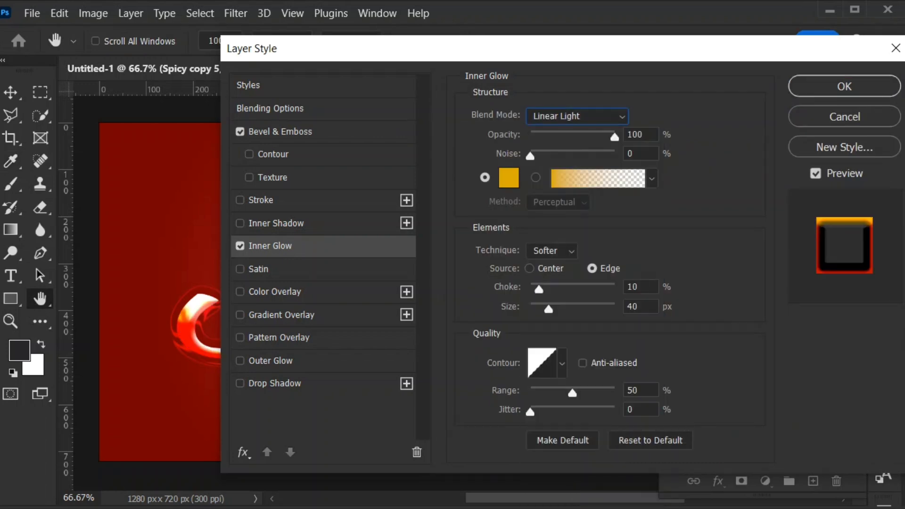
- Set the Inner Glow to 35% opacity with Center source, 6% choke, 122 px size and 60% range
{"action": "left_click_drag", "start_coordinate": [644, 135], "coordinate": [582, 136]}
{"action": "type", "text": "35"}
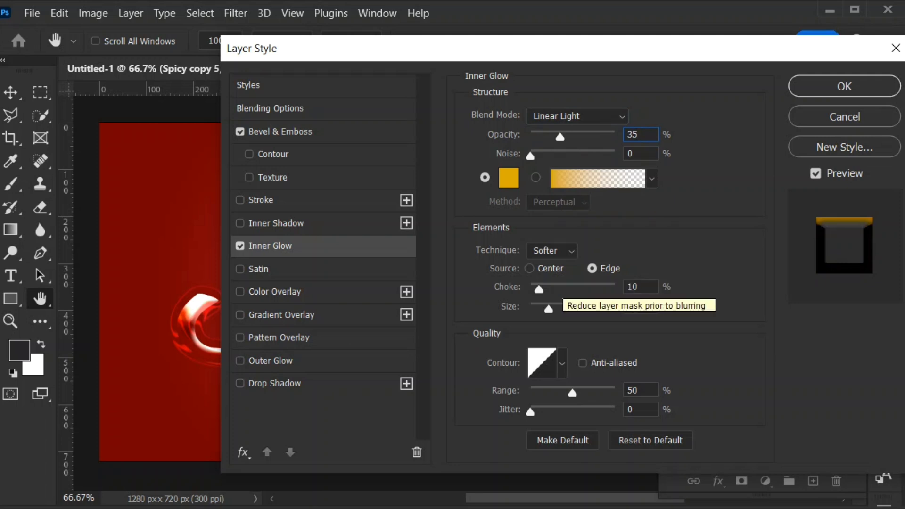
{"action": "left_click", "coordinate": [529, 268]}
{"action": "key", "text": "Tab"}
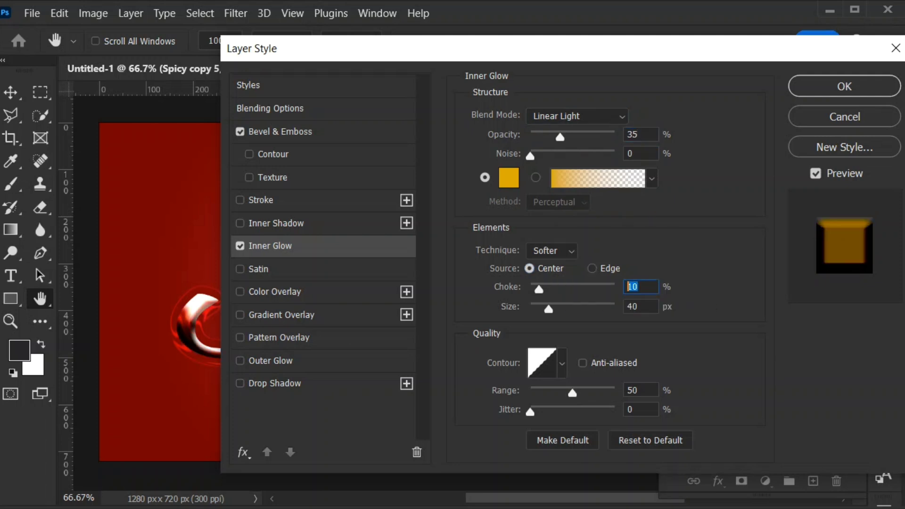
{"action": "type", "text": "6"}
{"action": "key", "text": "Tab"}
{"action": "type", "text": "122"}
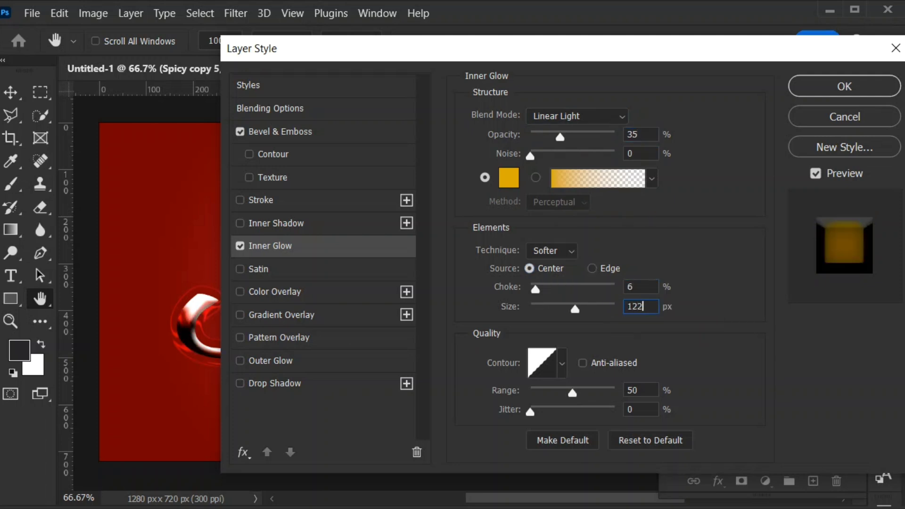
{"action": "key", "text": "Tab"}
{"action": "type", "text": "60"}
- Set the Inner Glow color to fbf8e7
{"action": "left_click", "coordinate": [508, 177]}
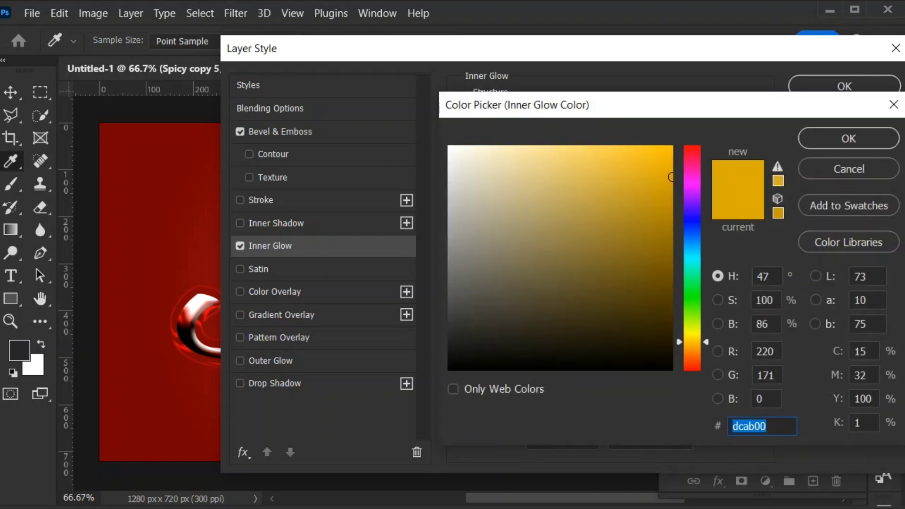
{"action": "type", "text": "f"}
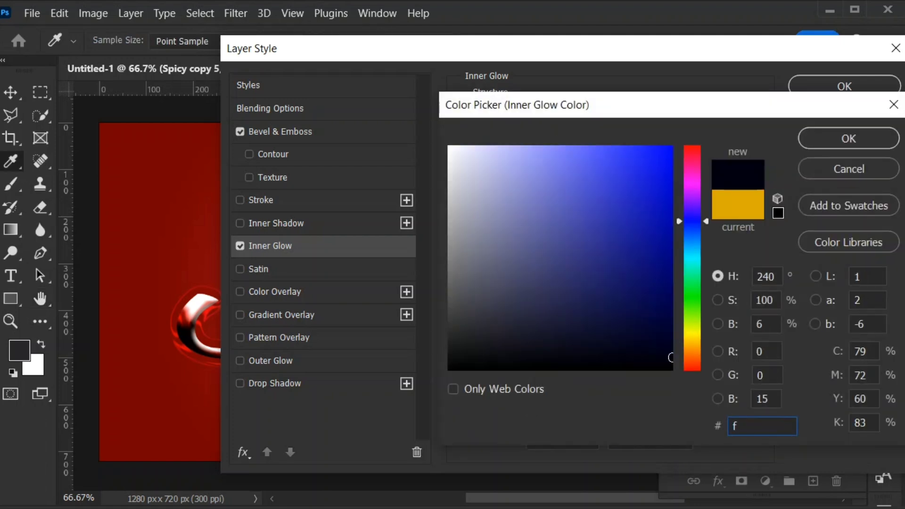
{"action": "type", "text": "bf8e7"}
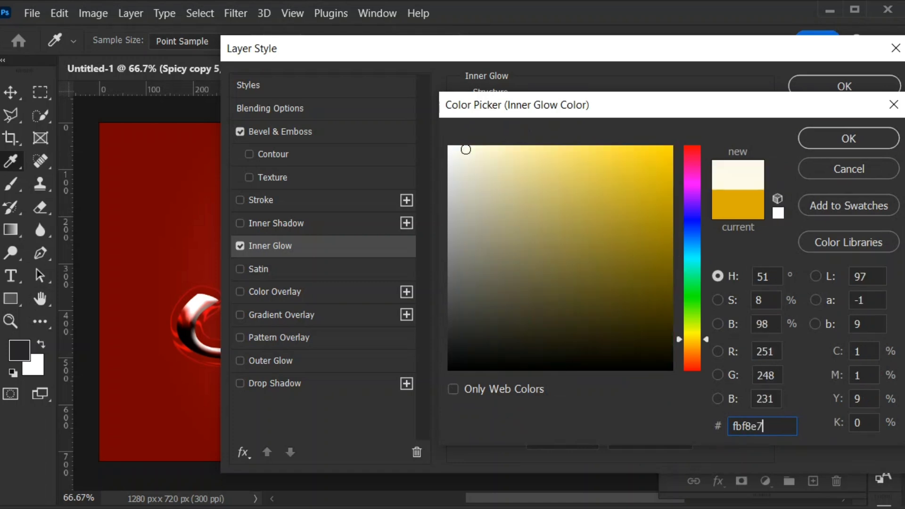
{"action": "key", "text": "Return"}
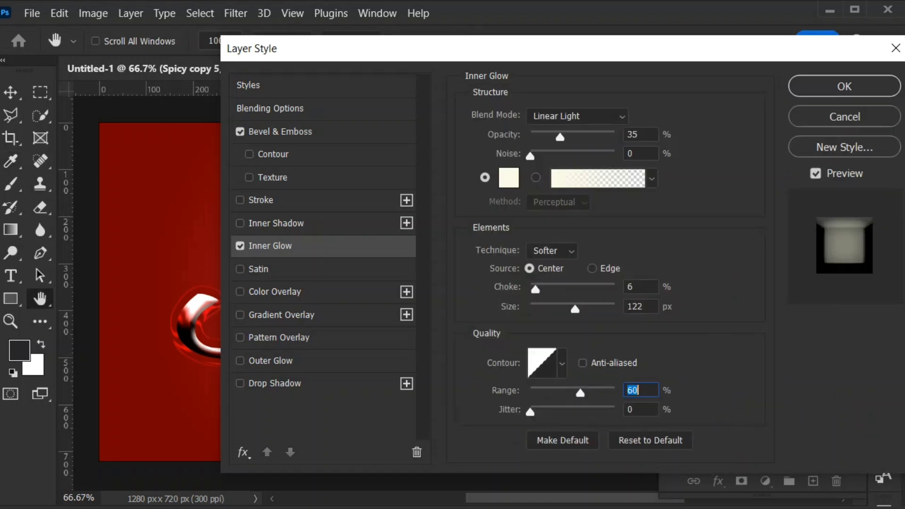
- Add a Color Overlay of caac32 to Spicy copy 5 and apply the layer style
{"action": "left_click", "coordinate": [275, 292]}
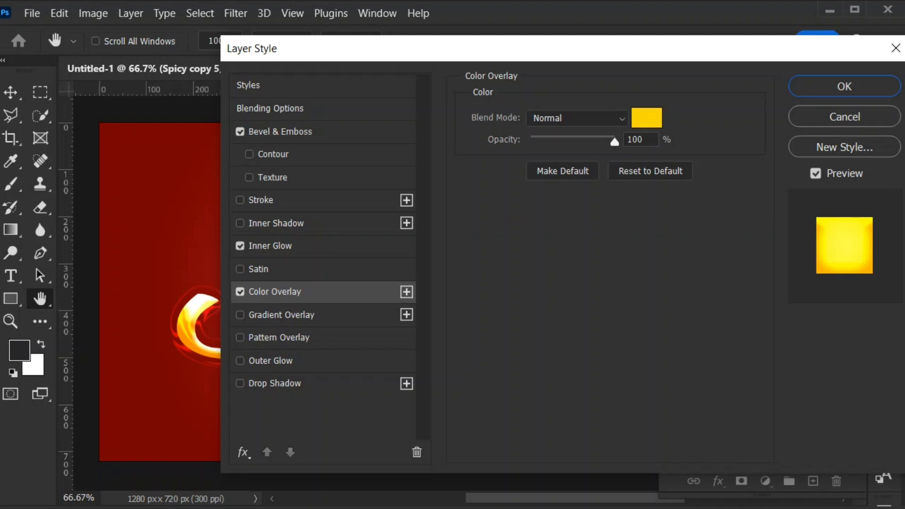
{"action": "left_click", "coordinate": [647, 118]}
{"action": "left_click_drag", "start_coordinate": [765, 427], "coordinate": [731, 426]}
{"action": "type", "text": "caac32"}
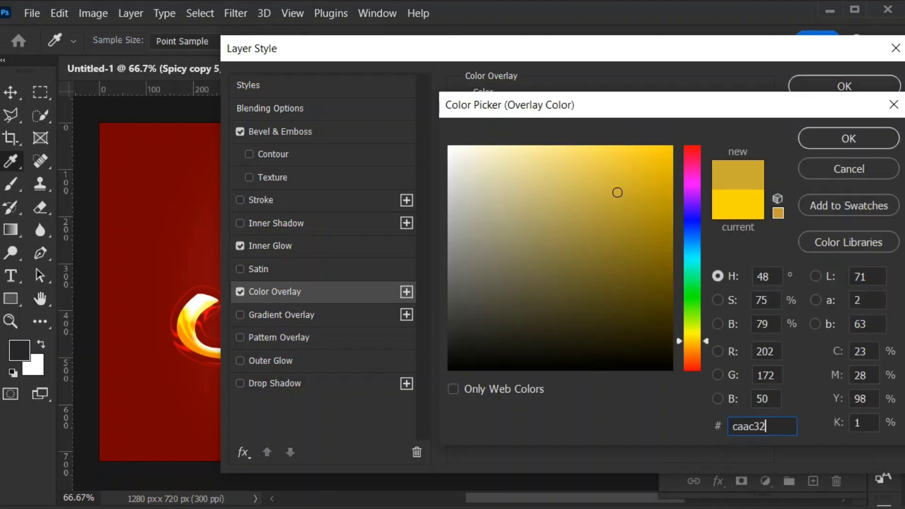
{"action": "left_click", "coordinate": [848, 139]}
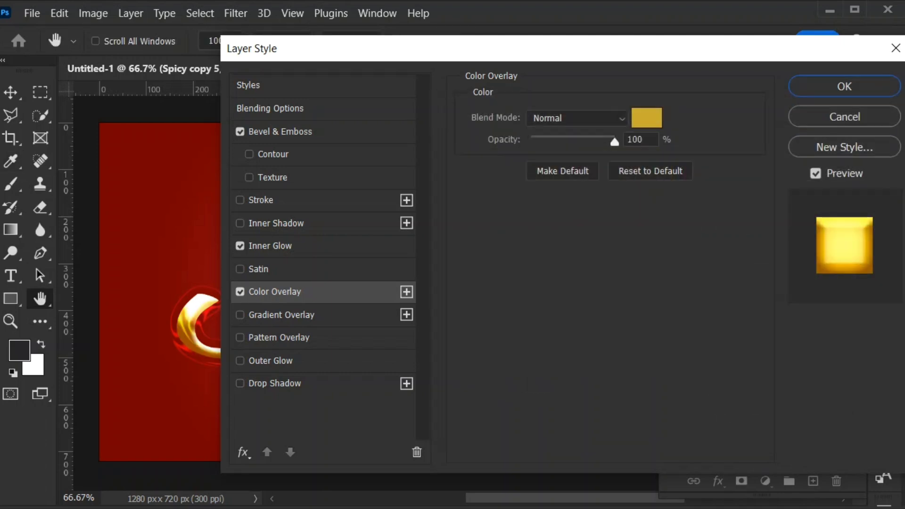
{"action": "left_click", "coordinate": [845, 86]}
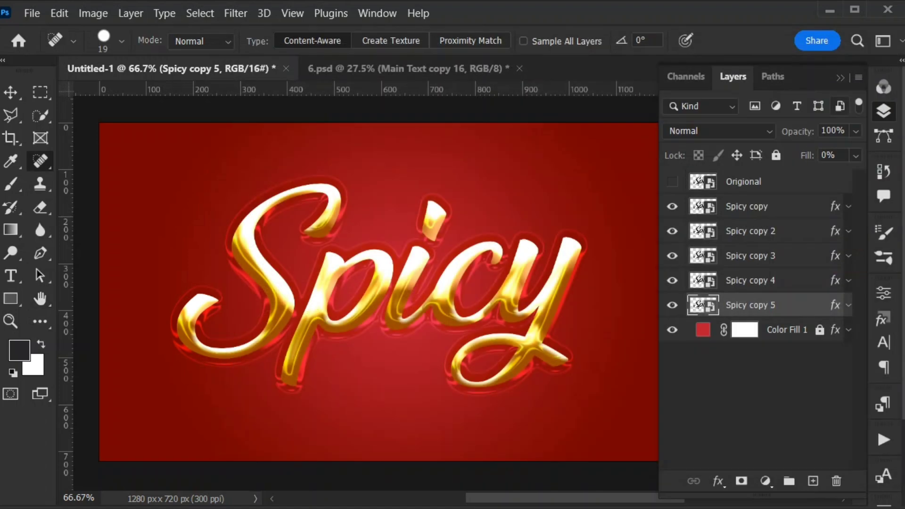
- Group the layers from Spicy copy to Spicy copy 5 and name the group Top
{"action": "left_click", "coordinate": [754, 207], "text": "shift"}
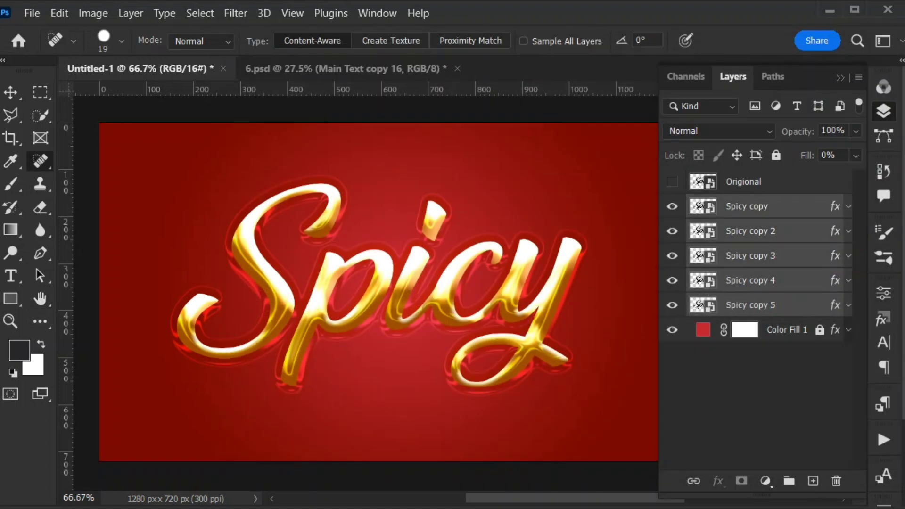
{"action": "key", "text": "ctrl+g"}
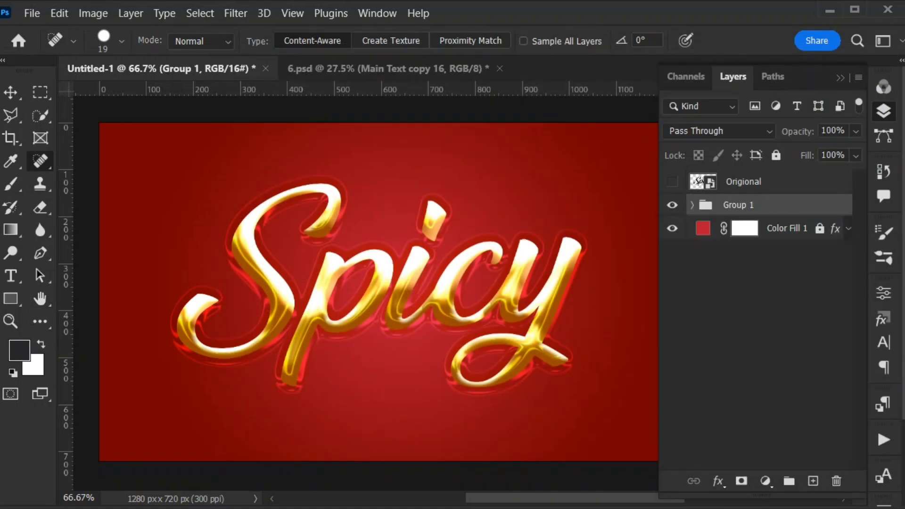
{"action": "double_click", "coordinate": [739, 205]}
{"action": "type", "text": "Top"}
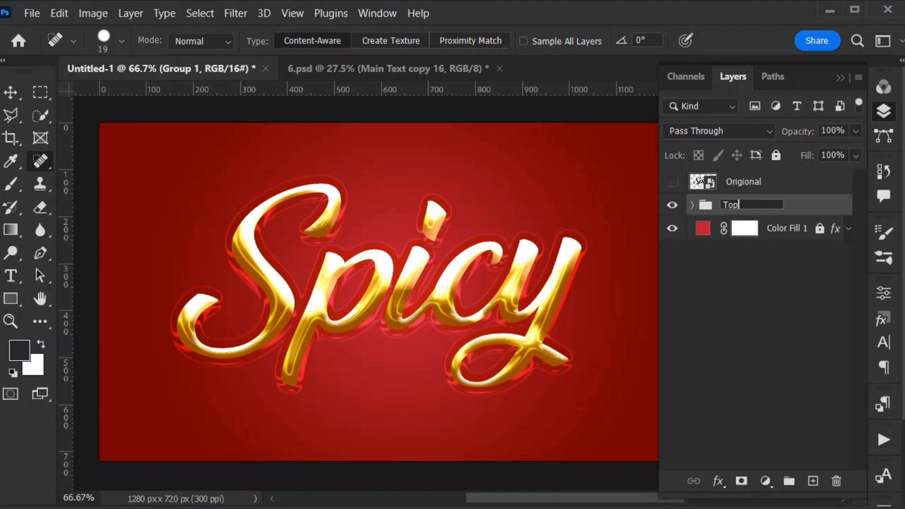
{"action": "left_click", "coordinate": [759, 302]}
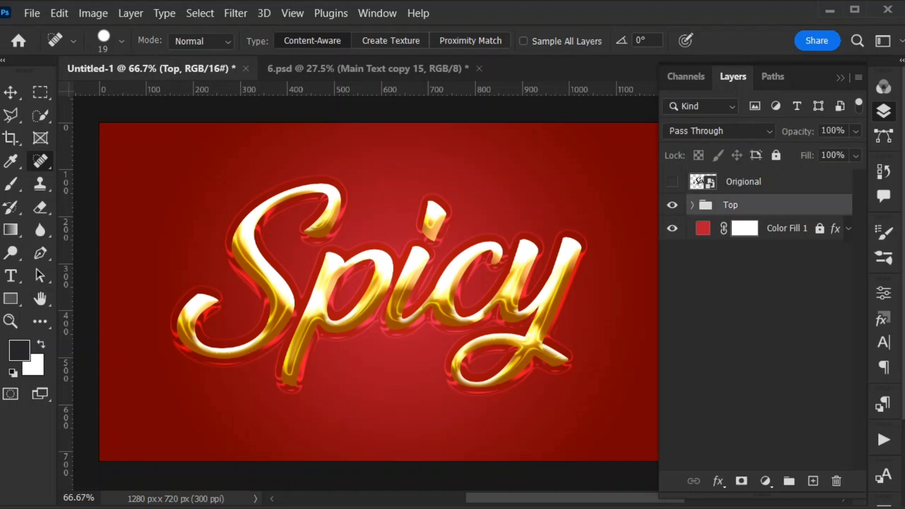
- Duplicate Spicy copy 5 and place the duplicate outside and directly below the Top group
{"action": "left_click", "coordinate": [693, 206]}
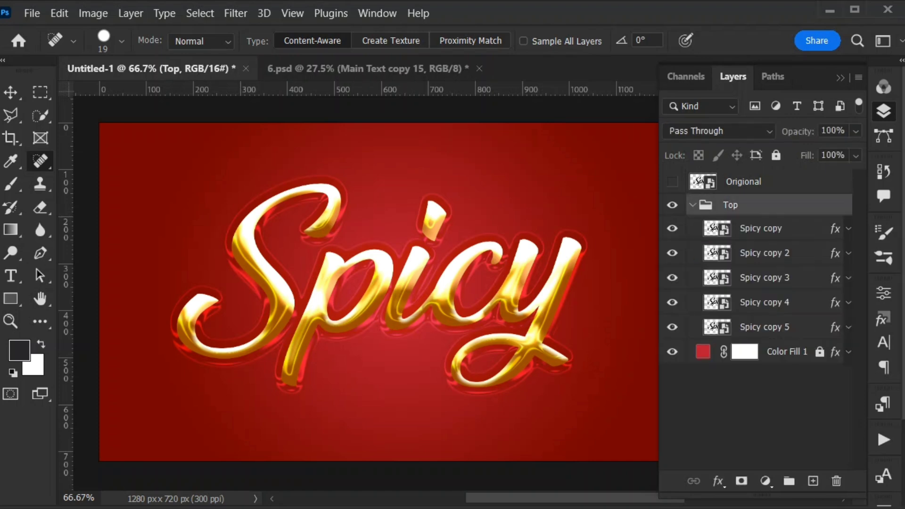
{"action": "left_click", "coordinate": [764, 327]}
{"action": "key", "text": "ctrl+j"}
{"action": "left_click_drag", "start_coordinate": [765, 327], "coordinate": [757, 363]}
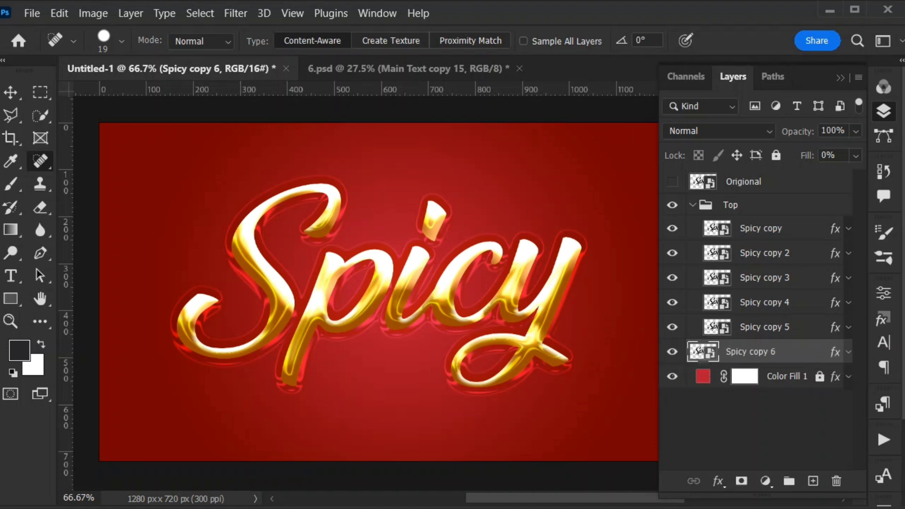
{"action": "left_click", "coordinate": [693, 205]}
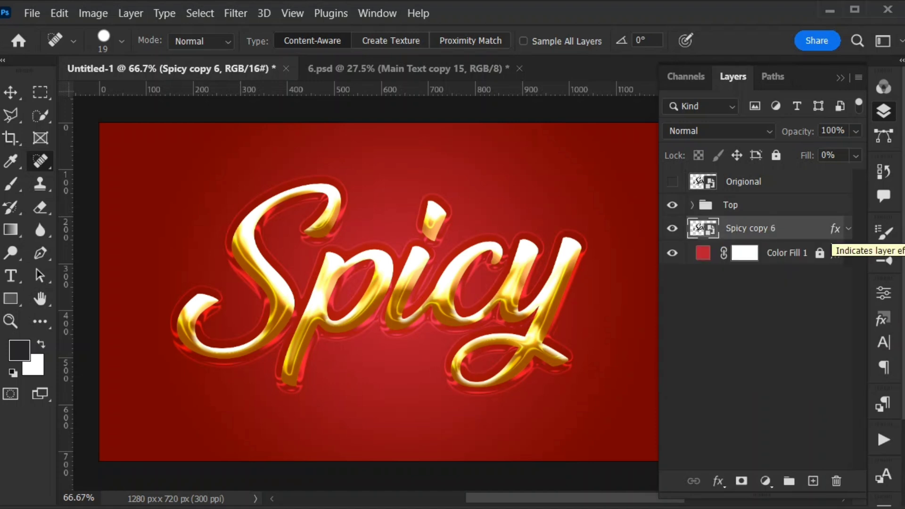
- Turn off Bevel & Emboss and Inner Glow in the layer style of Spicy copy 6
{"action": "double_click", "coordinate": [836, 230]}
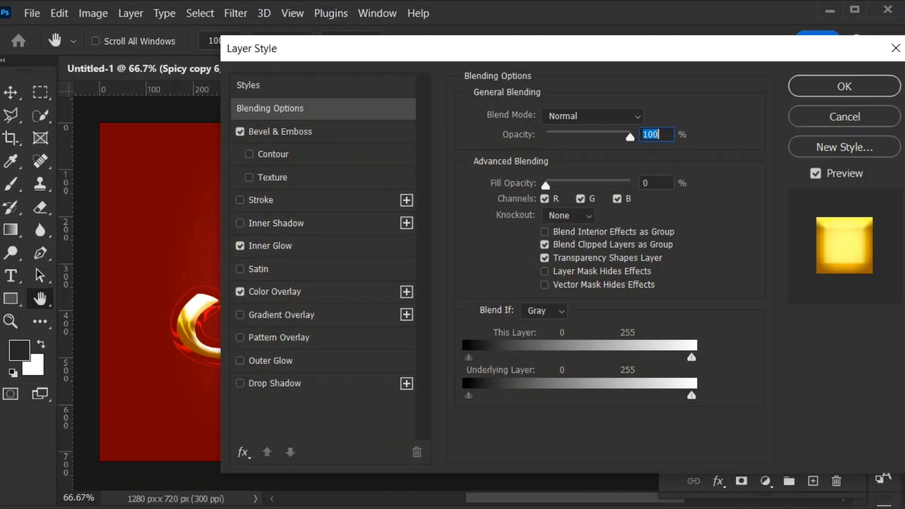
{"action": "left_click", "coordinate": [240, 132]}
{"action": "left_click", "coordinate": [240, 246]}
{"action": "left_click", "coordinate": [240, 246]}
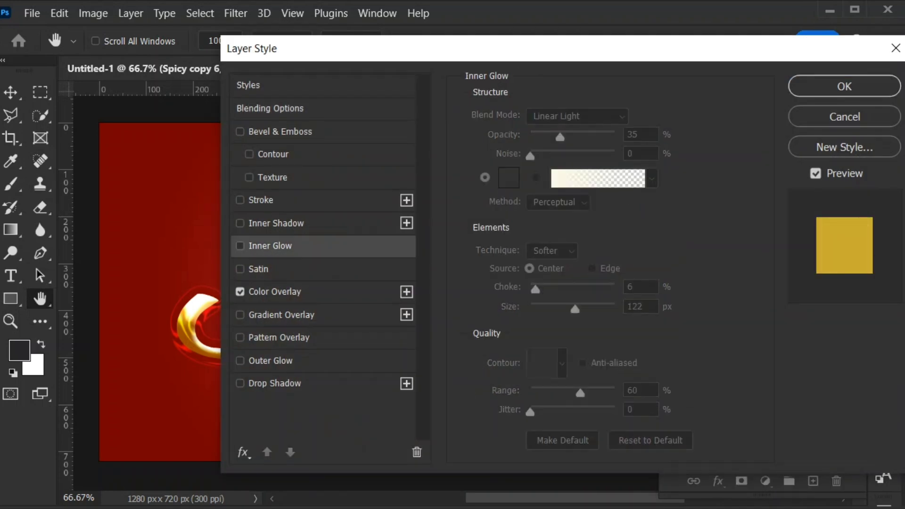
- Replace the Color Overlay color of Spicy copy 6 with the copied color code and apply it
{"action": "left_click", "coordinate": [241, 292]}
{"action": "left_click", "coordinate": [646, 118]}
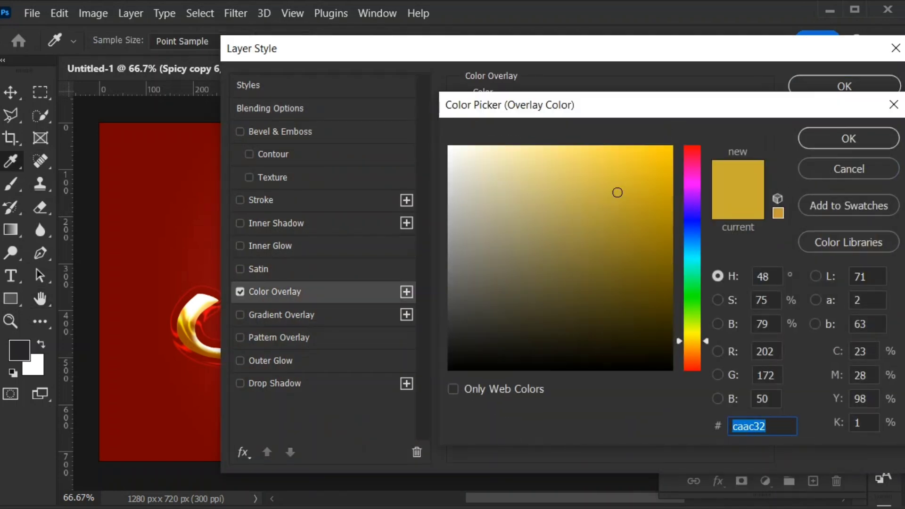
{"action": "type", "text": "dc6a05"}
{"action": "key", "text": "Return"}
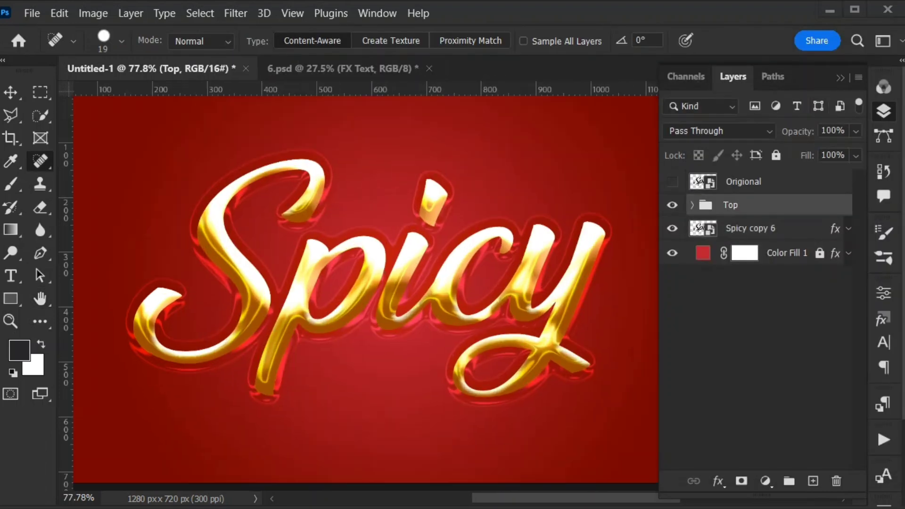
- Reduce the Pillow Emboss size of Spicy copy 4 in the Top group to 19 px
{"action": "left_click", "coordinate": [692, 205]}
{"action": "double_click", "coordinate": [812, 303]}
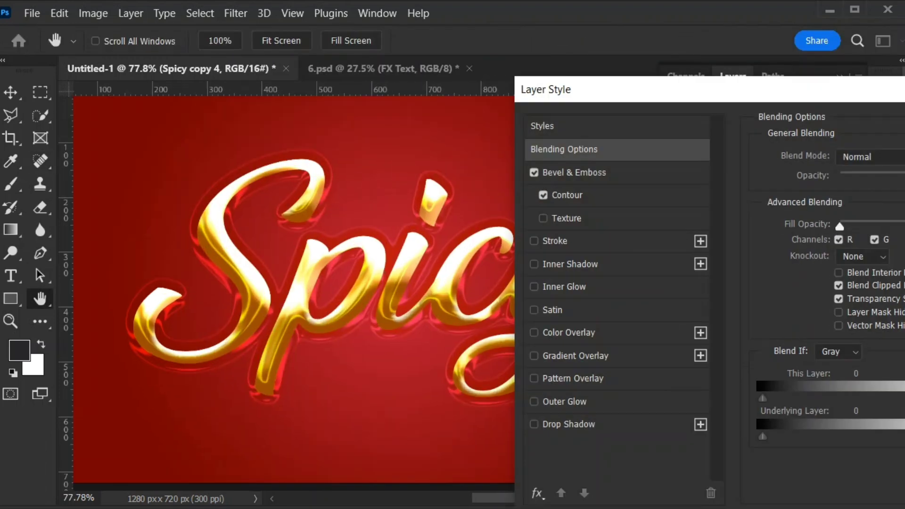
{"action": "left_click_drag", "start_coordinate": [660, 90], "coordinate": [514, 58]}
{"action": "left_click", "coordinate": [420, 141]}
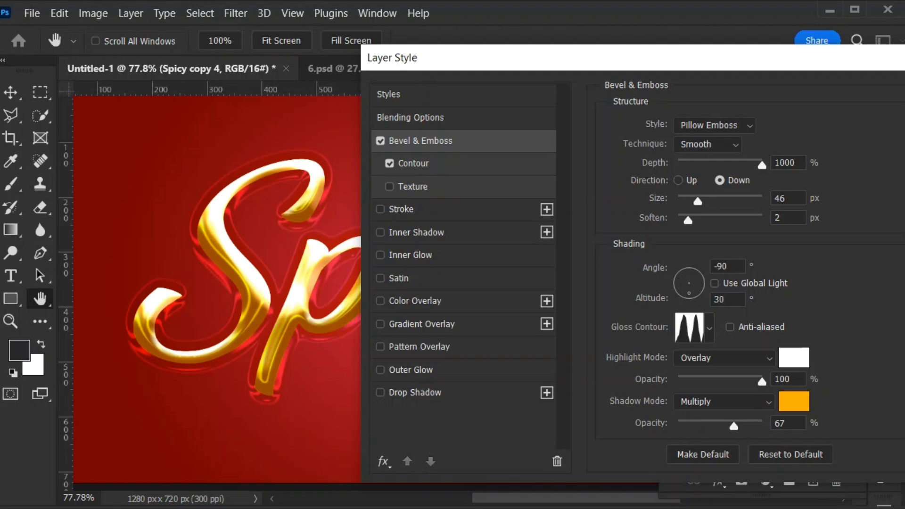
{"action": "left_click_drag", "start_coordinate": [698, 201], "coordinate": [689, 202]}
{"action": "key", "text": "Return"}
{"action": "left_click", "coordinate": [730, 205]}
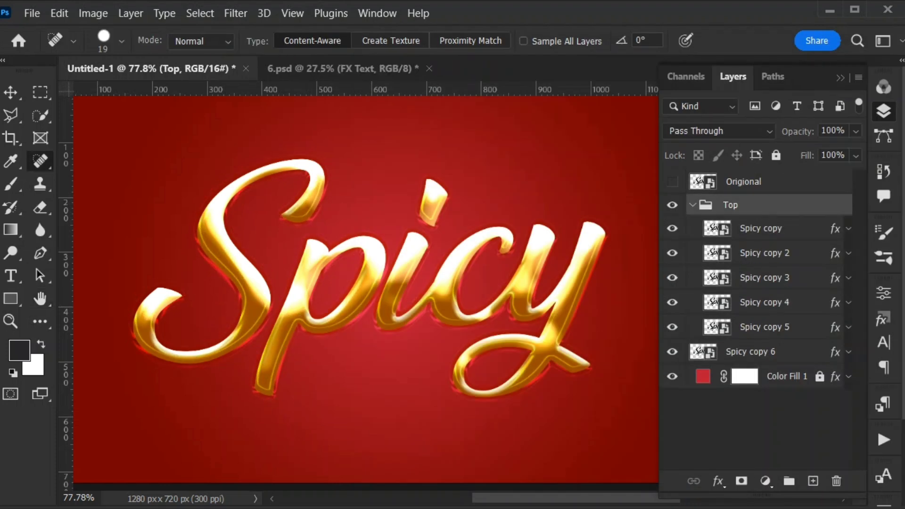
- Duplicate Spicy copy 6 ten times, nudging each new copy slightly downward to build the text's 3D depth
{"action": "left_click", "coordinate": [693, 205]}
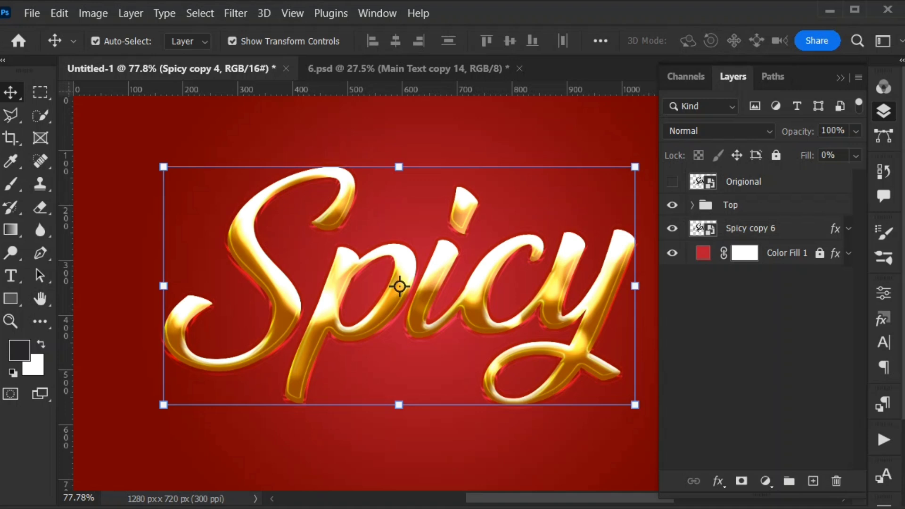
{"action": "key", "text": "ctrl+alt+Down"}
{"action": "key", "text": "ctrl+alt+Down"}
{"action": "key", "text": "ctrl+alt+Down"}
{"action": "key", "text": "ctrl+alt+Down"}
{"action": "key", "text": "ctrl+alt+Down"}
{"action": "key", "text": "ctrl+alt+Down"}
{"action": "key", "text": "ctrl+alt+Down"}
{"action": "key", "text": "ctrl+alt+Down"}
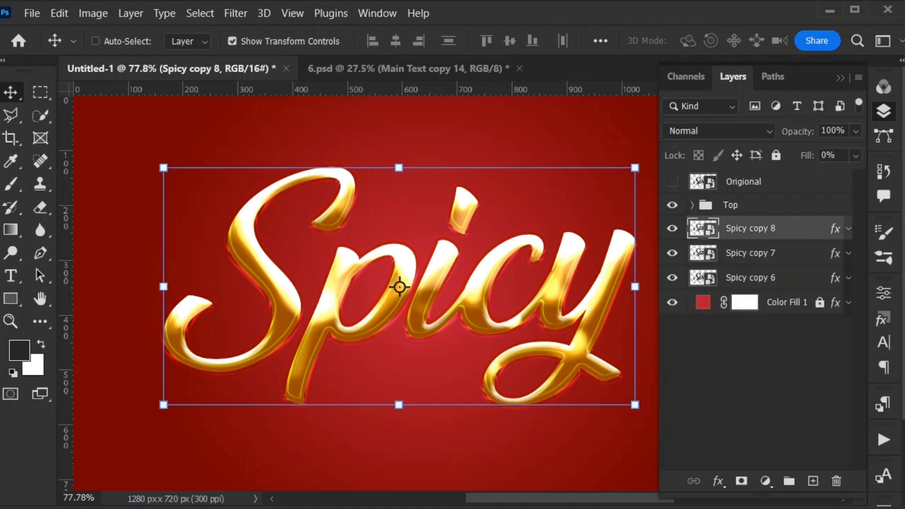
{"action": "key", "text": "ctrl+alt+Down"}
{"action": "key", "text": "ctrl+alt+Down"}
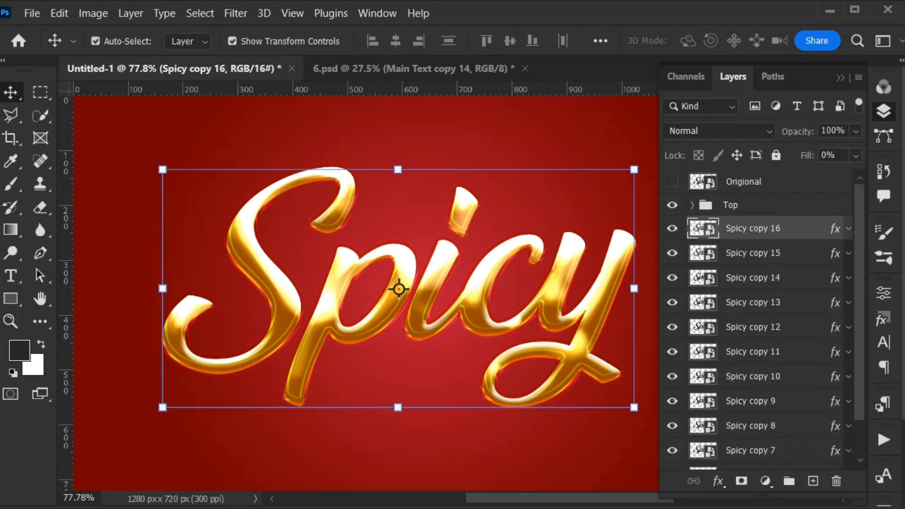
- Group the layers from Spicy copy 6 to Spicy copy 16 and name the group 3D1
{"action": "scroll", "coordinate": [754, 401], "scroll_direction": "down", "scroll_amount": 3}
{"action": "left_click", "coordinate": [754, 432], "text": "shift"}
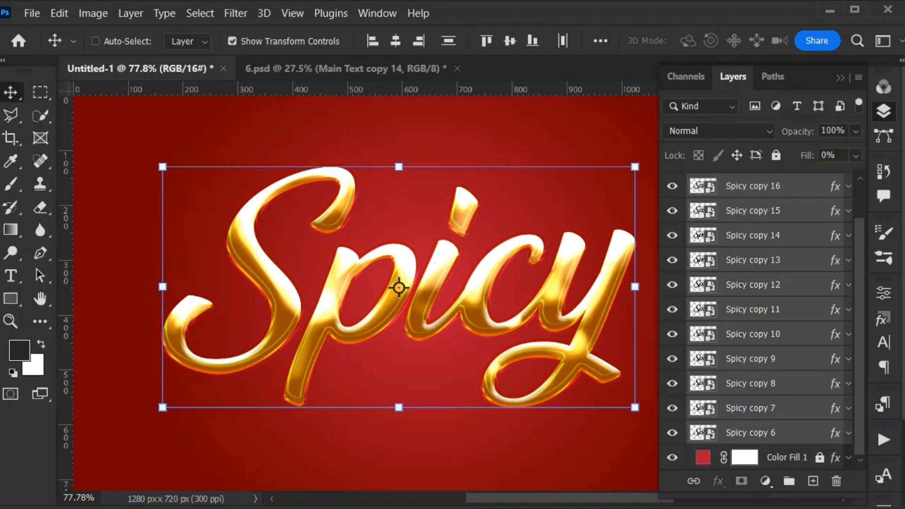
{"action": "key", "text": "ctrl+g"}
{"action": "double_click", "coordinate": [739, 227]}
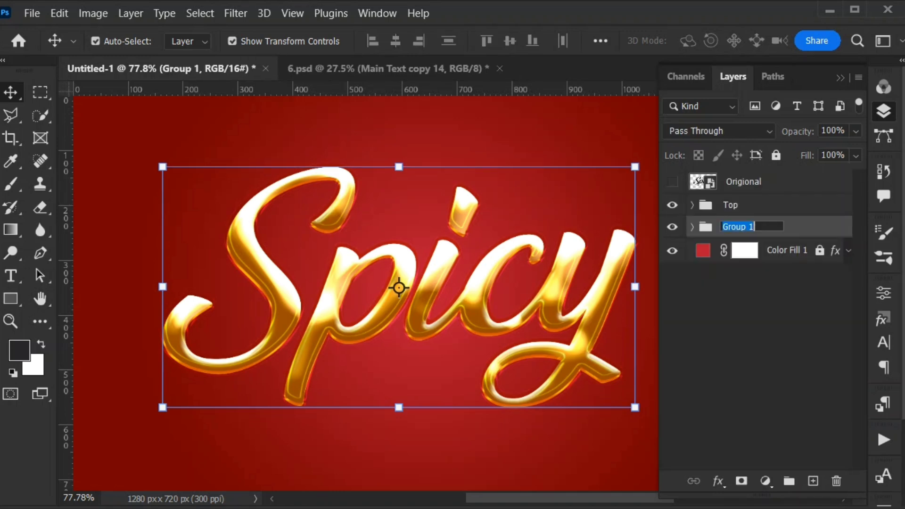
{"action": "type", "text": "3D1"}
{"action": "key", "text": "Return"}
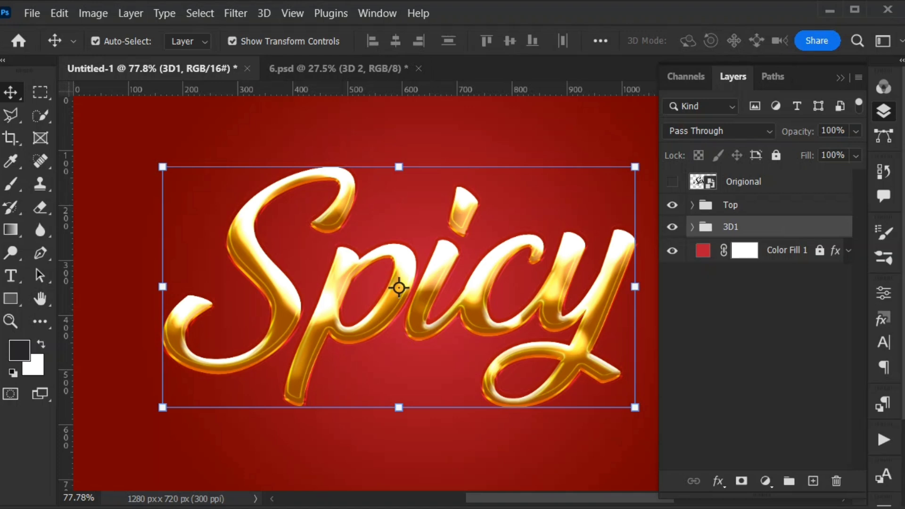
- Add Bevel & Emboss to the 3D1 group using the Inner Bevel style
{"action": "double_click", "coordinate": [792, 226]}
{"action": "left_click", "coordinate": [271, 124]}
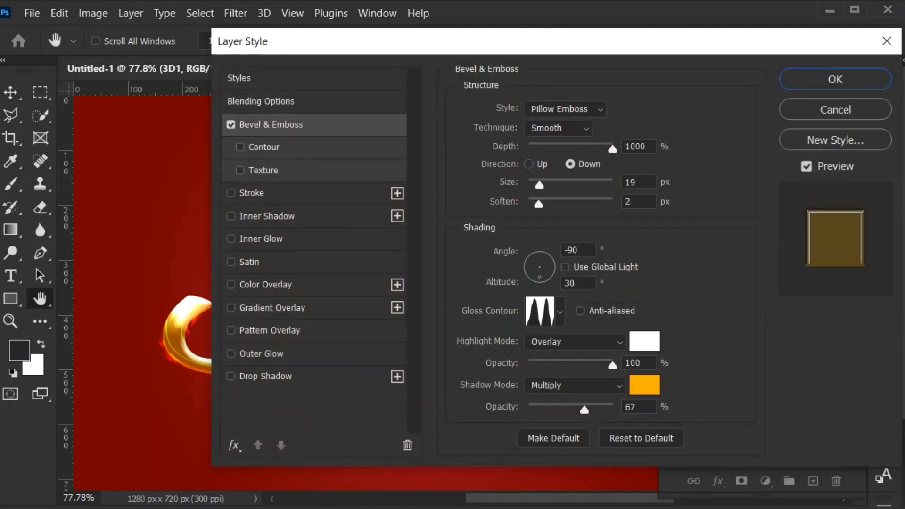
{"action": "left_click", "coordinate": [565, 109]}
{"action": "left_click", "coordinate": [553, 137]}
- Set the group's bevel to 365% depth, 40 px size and 6 px soften, with the direction Up
{"action": "left_click_drag", "start_coordinate": [648, 147], "coordinate": [625, 146]}
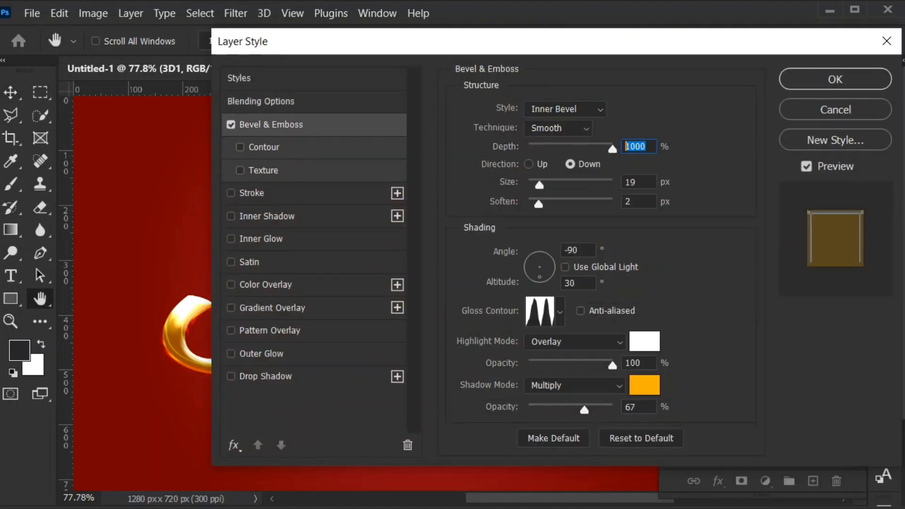
{"action": "type", "text": "365"}
{"action": "key", "text": "Tab"}
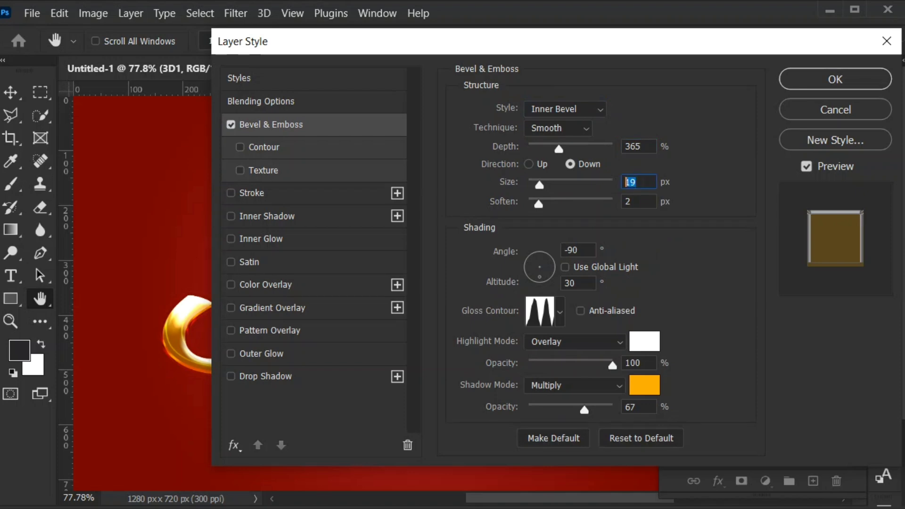
{"action": "type", "text": "40"}
{"action": "key", "text": "Tab"}
{"action": "type", "text": "6"}
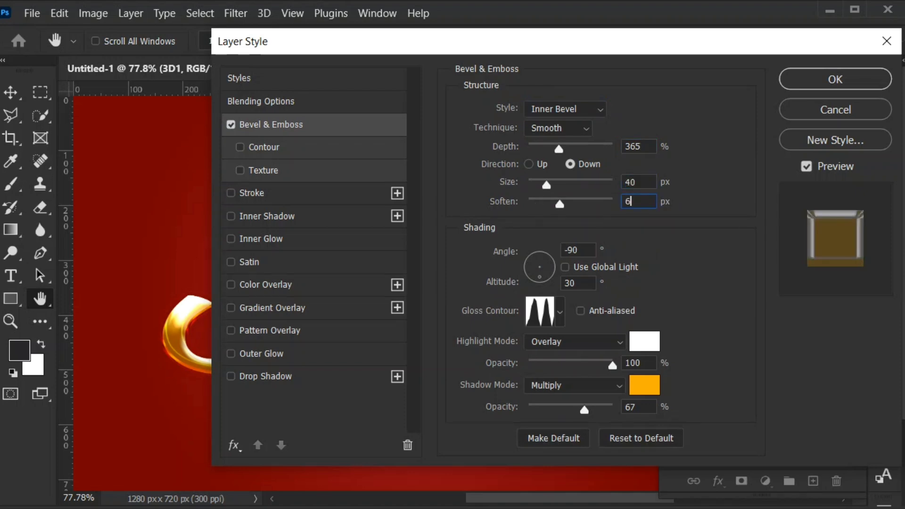
{"action": "left_click", "coordinate": [532, 164]}
- Set the 3D1 group's bevel shadow color to 000000 and its highlight mode to Screen, and apply the style
{"action": "left_click_drag", "start_coordinate": [583, 251], "coordinate": [563, 250]}
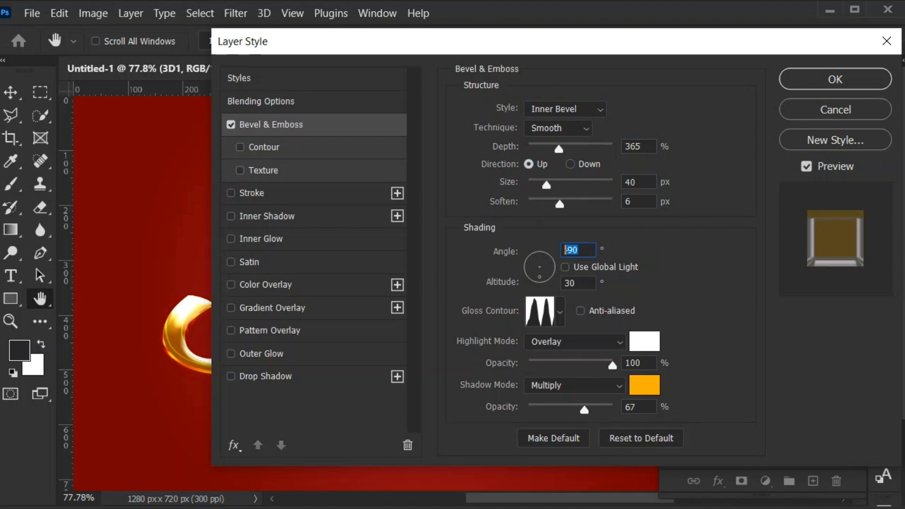
{"action": "key", "text": "Tab"}
{"action": "left_click", "coordinate": [645, 385]}
{"action": "type", "text": "000000"}
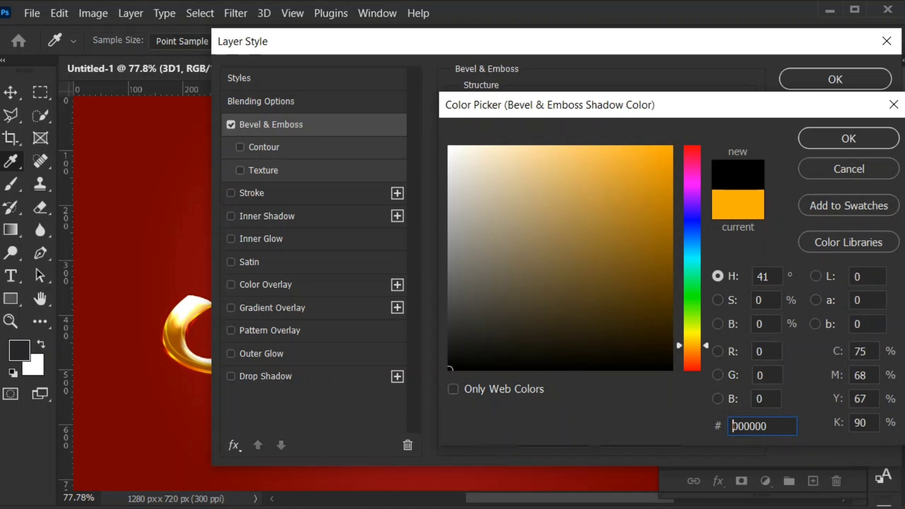
{"action": "key", "text": "Return"}
{"action": "left_click", "coordinate": [575, 341]}
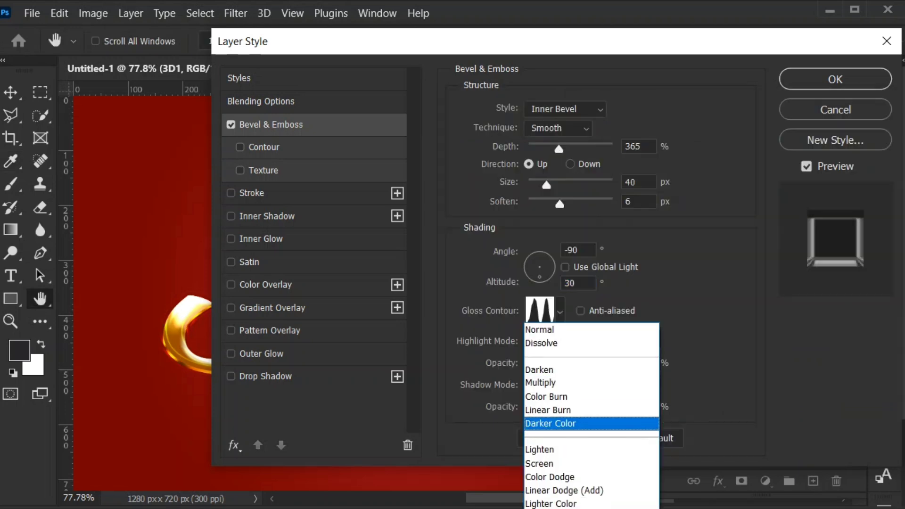
{"action": "left_click", "coordinate": [547, 465]}
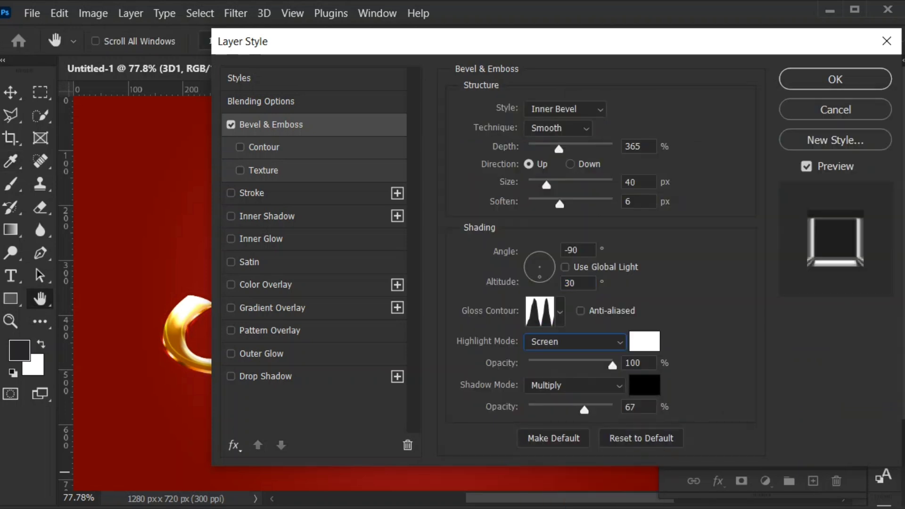
{"action": "key", "text": "Return"}
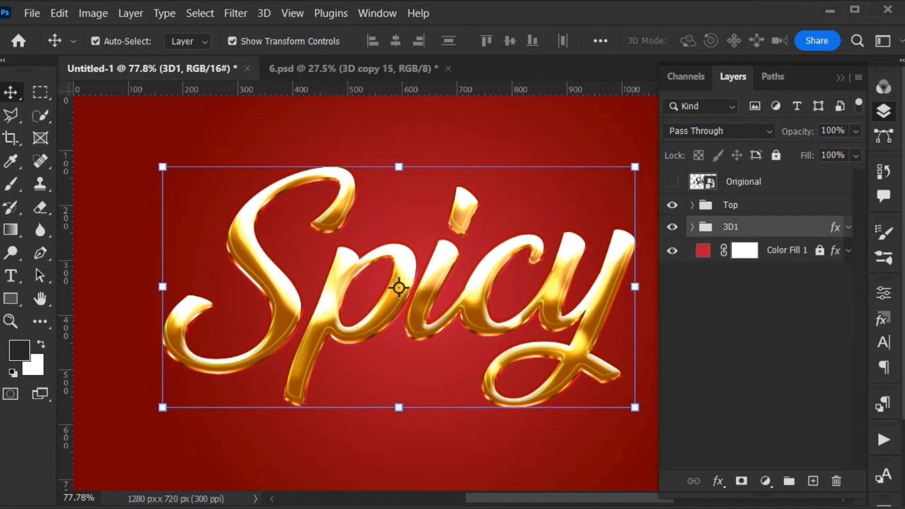
- Duplicate the Spicy copy 6 layer and move the duplicate out of the 3D1 group, directly above Color Fill 1
{"action": "left_click", "coordinate": [692, 228]}
{"action": "scroll", "coordinate": [764, 320], "scroll_direction": "down", "scroll_amount": 3}
{"action": "left_click", "coordinate": [767, 432]}
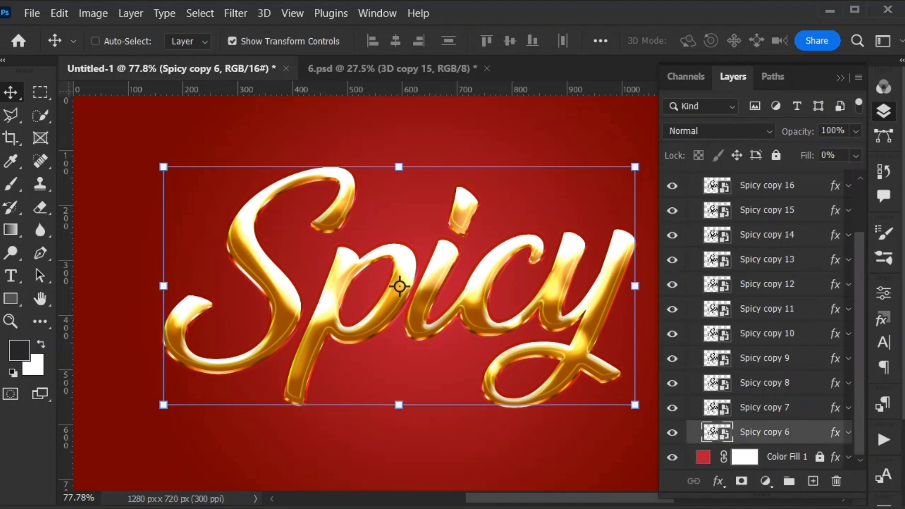
{"action": "key", "text": "ctrl+j"}
{"action": "mouse_move", "coordinate": [768, 432]}
{"action": "left_mouse_down"}
{"action": "mouse_move", "coordinate": [768, 471]}
{"action": "mouse_move", "coordinate": [767, 444]}
{"action": "mouse_move", "coordinate": [759, 445]}
{"action": "left_mouse_up"}
{"action": "scroll", "coordinate": [764, 358], "scroll_direction": "up", "scroll_amount": 3}
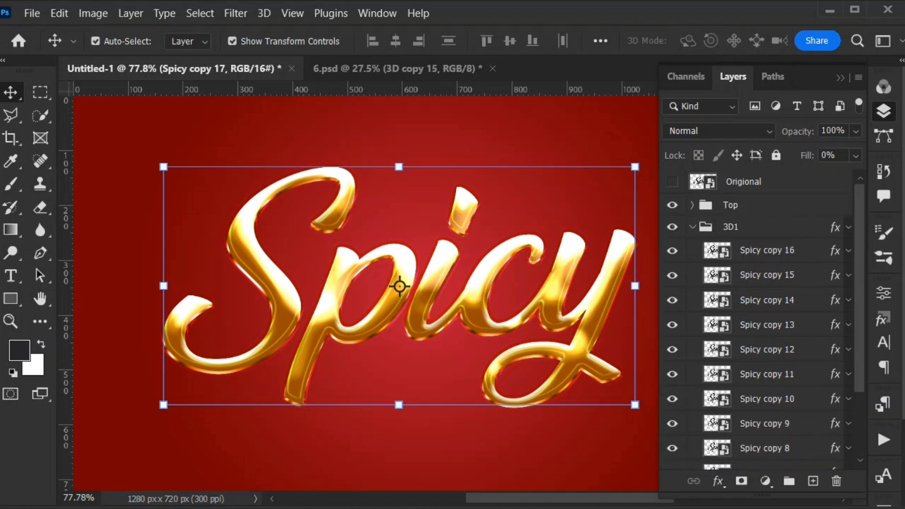
{"action": "left_click", "coordinate": [692, 227]}
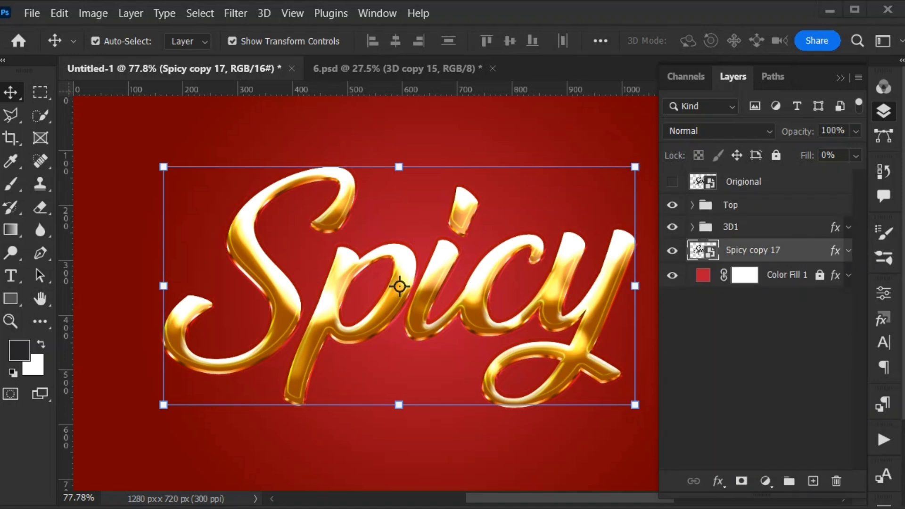
- Add Bevel & Emboss to the Spicy copy 17 layer using the Stroke Emboss style
{"action": "double_click", "coordinate": [809, 251]}
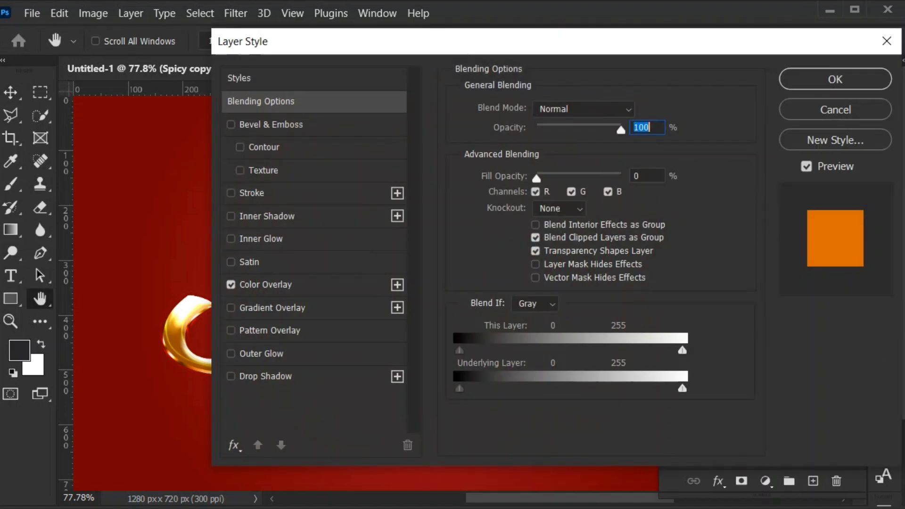
{"action": "left_click_drag", "start_coordinate": [472, 41], "coordinate": [427, 39]}
{"action": "left_click", "coordinate": [227, 122]}
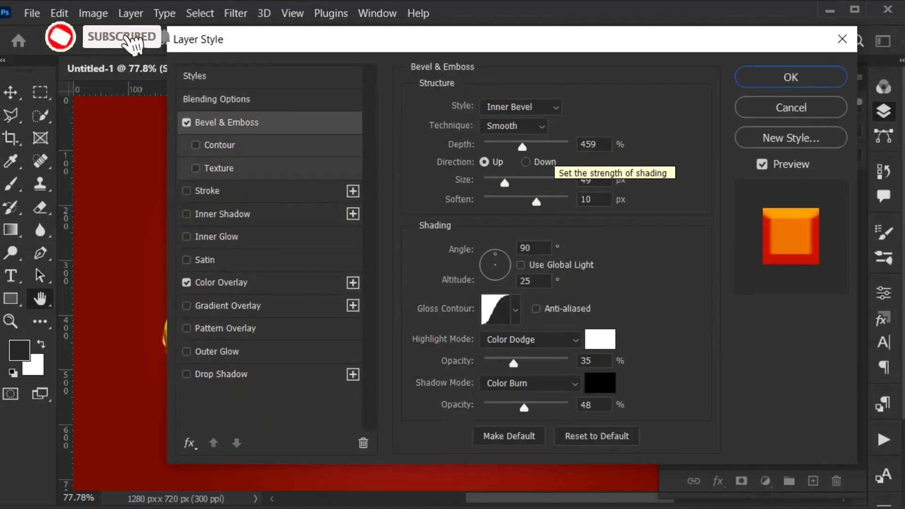
{"action": "left_click", "coordinate": [521, 107]}
{"action": "left_click", "coordinate": [505, 168]}
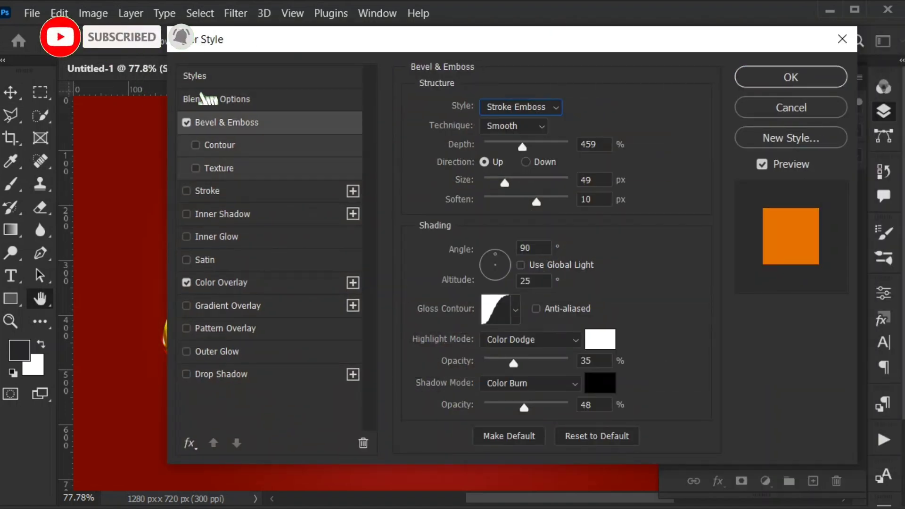
- Set the stroke emboss to 157% depth, 35 px size, 16 px soften and 30° altitude
{"action": "double_click", "coordinate": [589, 145]}
{"action": "type", "text": "157"}
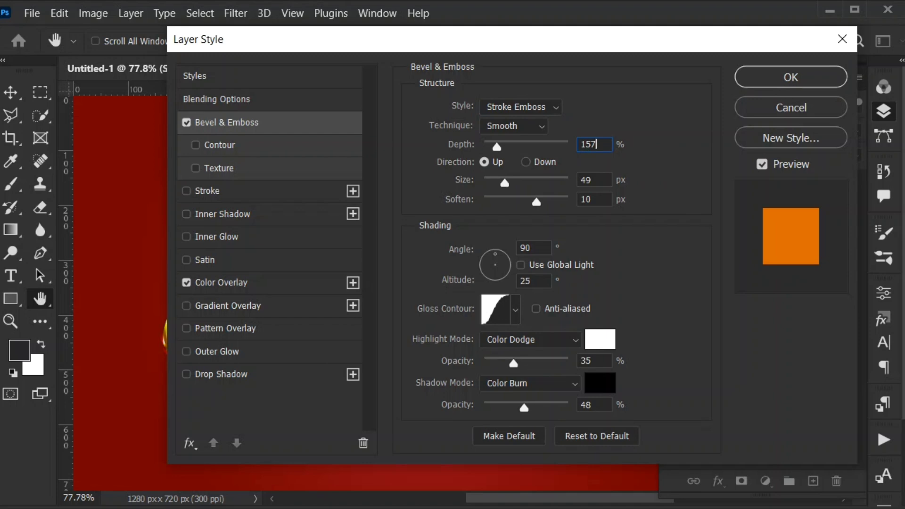
{"action": "key", "text": "Tab"}
{"action": "type", "text": "35"}
{"action": "key", "text": "Tab"}
{"action": "type", "text": "16"}
{"action": "key", "text": "Tab"}
{"action": "key", "text": "Tab"}
{"action": "type", "text": "30"}
- Replace the bevel's Gaussian gloss contour with the multi-peaked contour preset
{"action": "left_click", "coordinate": [495, 310]}
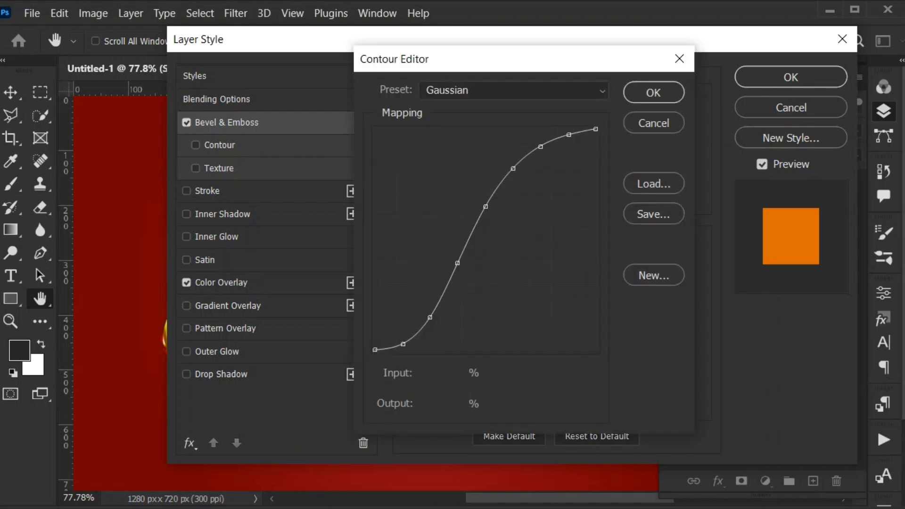
{"action": "key", "text": "Escape"}
{"action": "left_click", "coordinate": [516, 310]}
{"action": "left_click", "coordinate": [466, 378]}
{"action": "key", "text": "Return"}
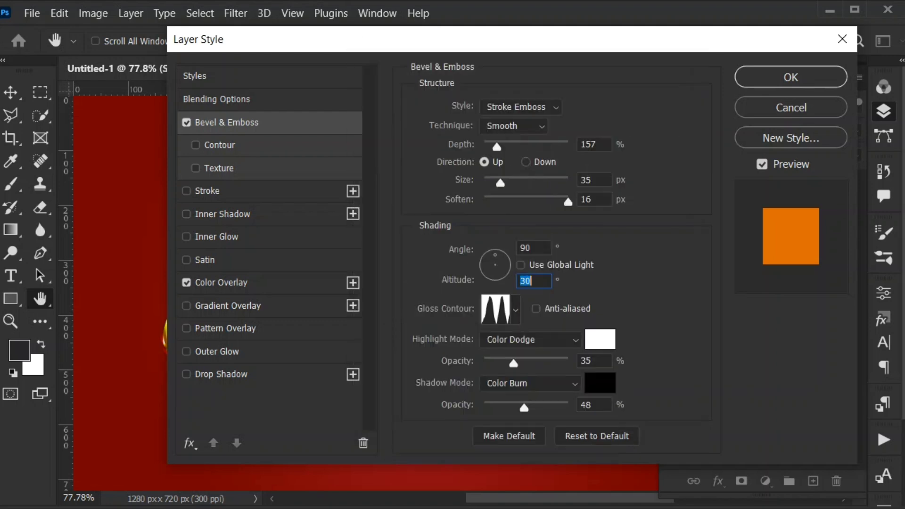
- Set the bevel's shadow color to 480000 and its highlight mode to Screen
{"action": "left_click", "coordinate": [600, 382]}
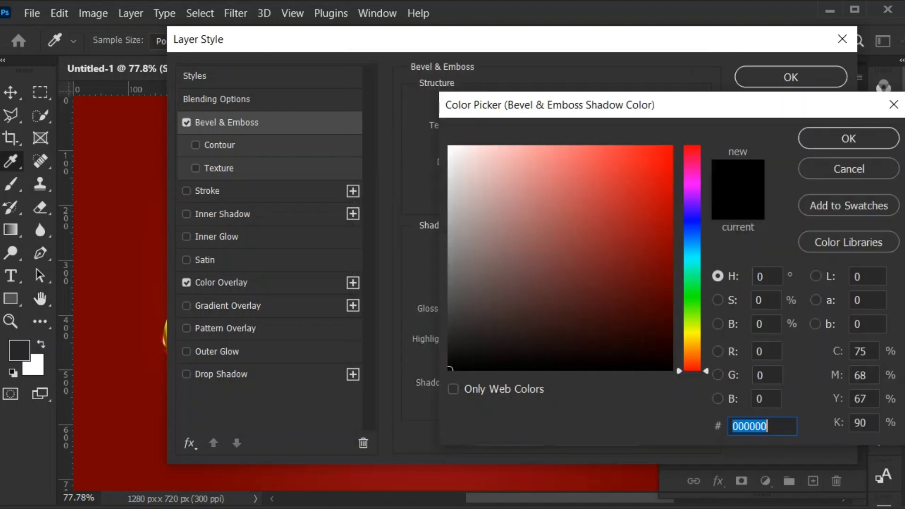
{"action": "type", "text": "480000"}
{"action": "key", "text": "Return"}
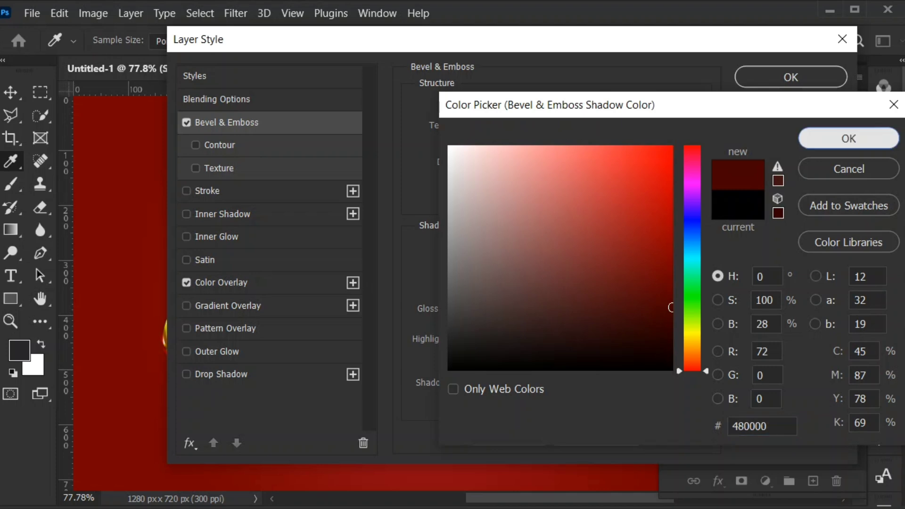
{"action": "left_click", "coordinate": [531, 340]}
{"action": "left_click", "coordinate": [509, 464]}
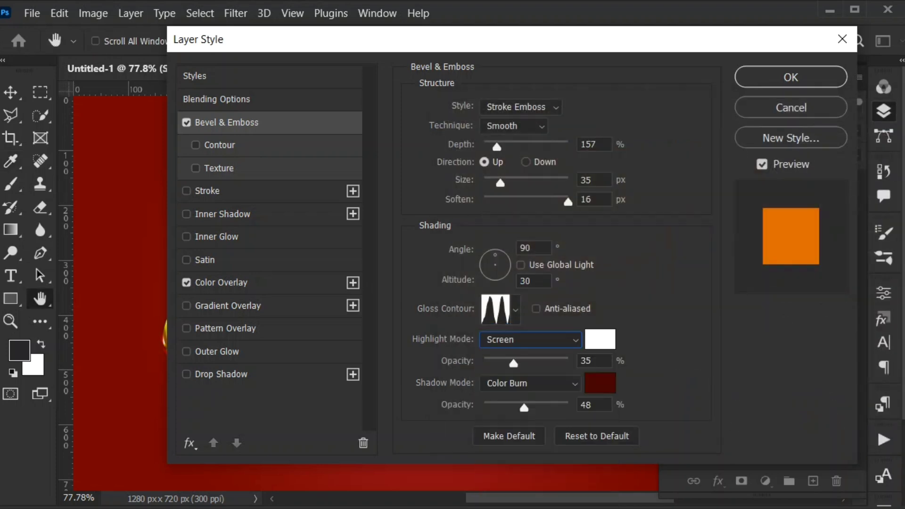
- Set the bevel's shadow mode to Multiply at 77% opacity and its highlight opacity to 72%
{"action": "left_click", "coordinate": [531, 383]}
{"action": "left_click", "coordinate": [519, 384]}
{"action": "double_click", "coordinate": [592, 405]}
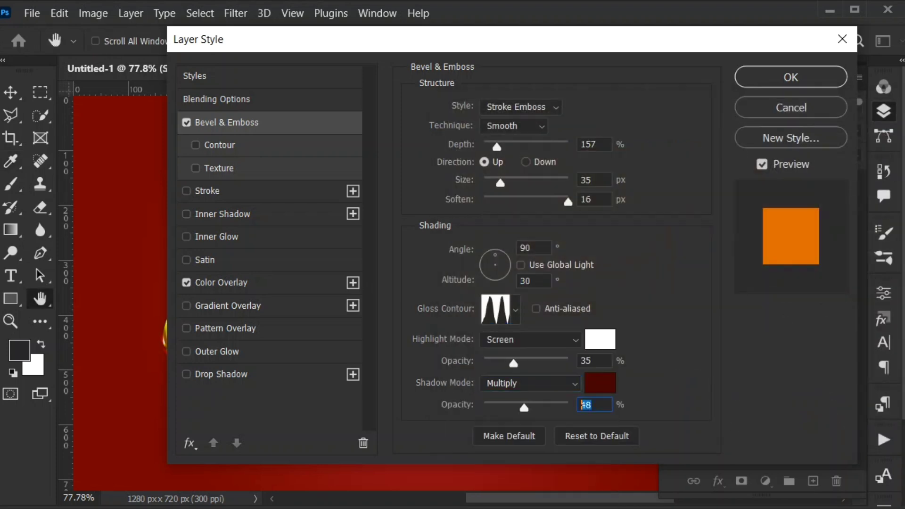
{"action": "type", "text": "77"}
{"action": "left_click", "coordinate": [585, 361]}
{"action": "type", "text": "72"}
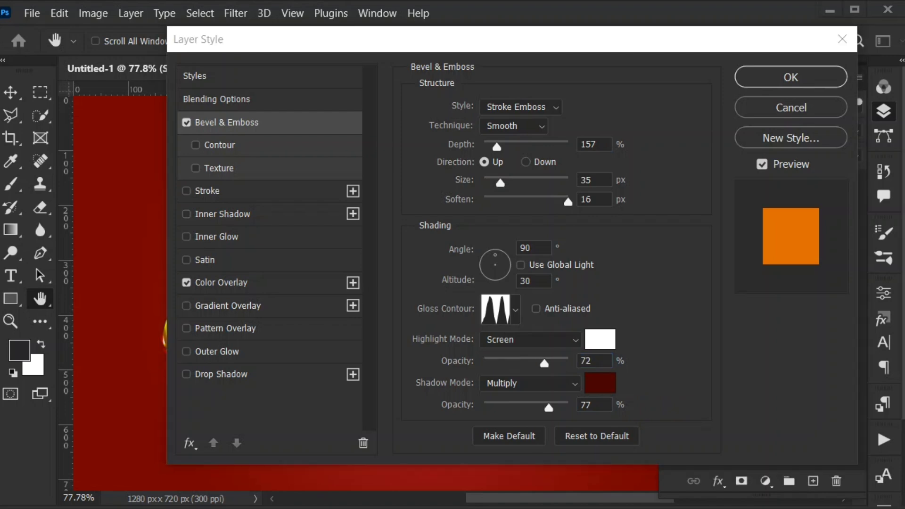
- Enable the bevel's Contour option and add a 35 px Stroke positioned Outside
{"action": "left_click", "coordinate": [220, 145]}
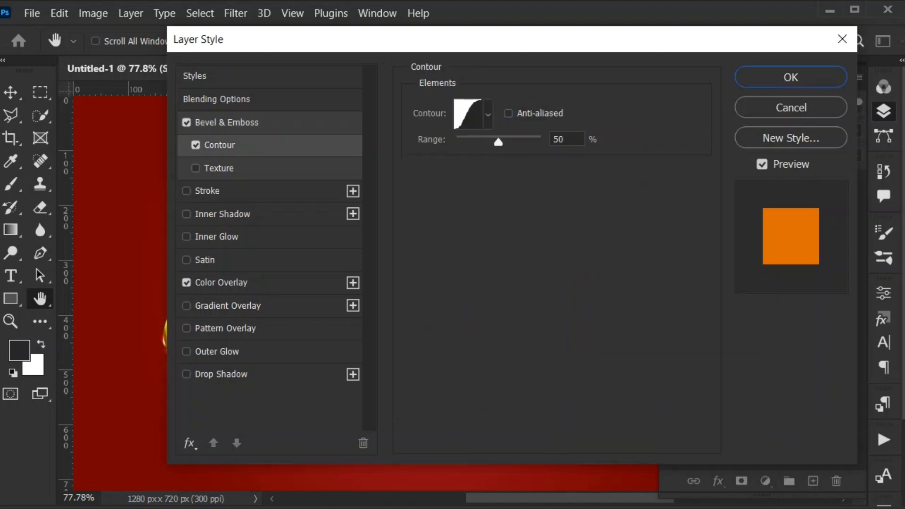
{"action": "left_click", "coordinate": [208, 191]}
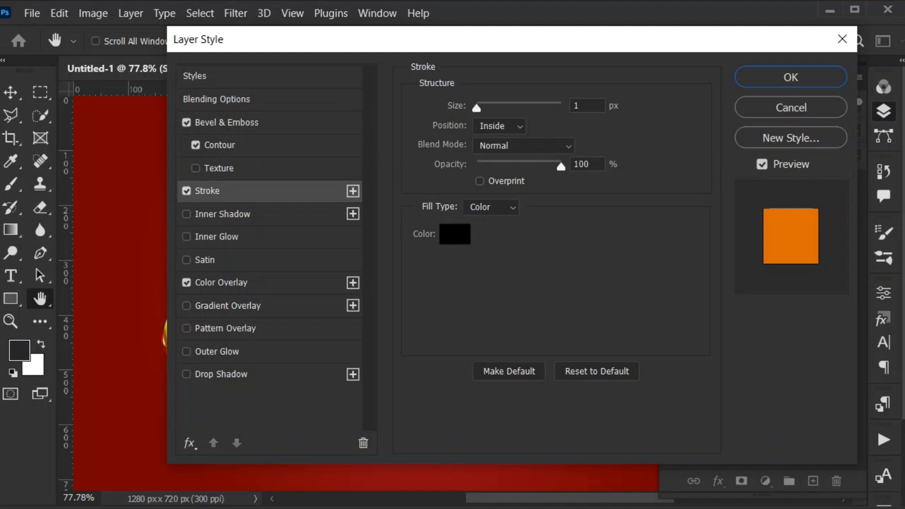
{"action": "double_click", "coordinate": [587, 106]}
{"action": "type", "text": "35"}
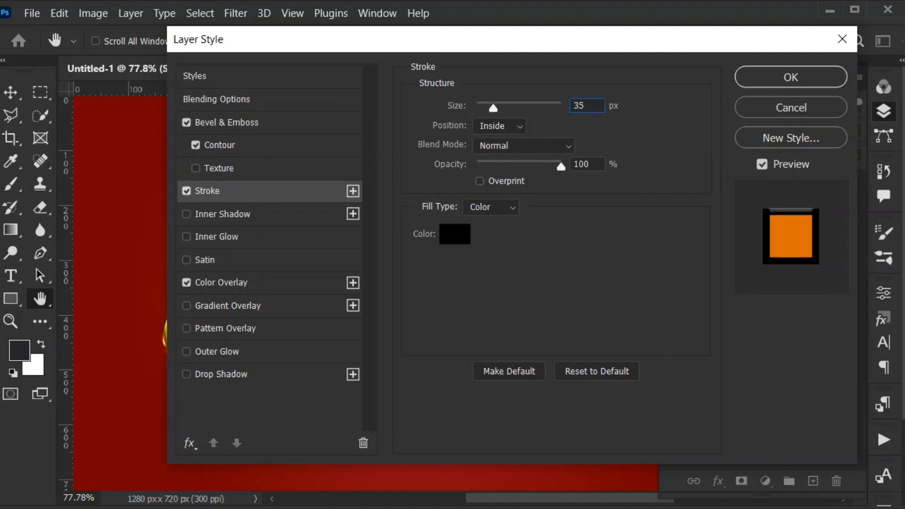
{"action": "left_click", "coordinate": [499, 126]}
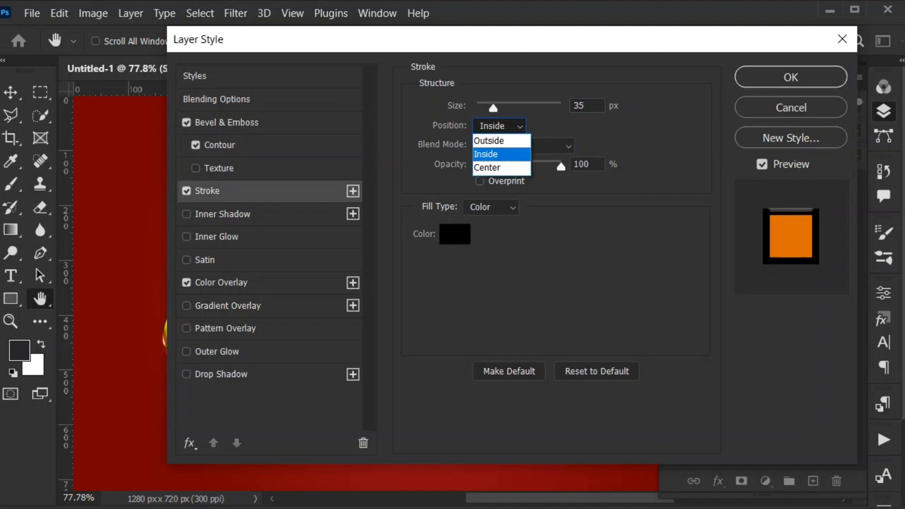
{"action": "left_click", "coordinate": [491, 140]}
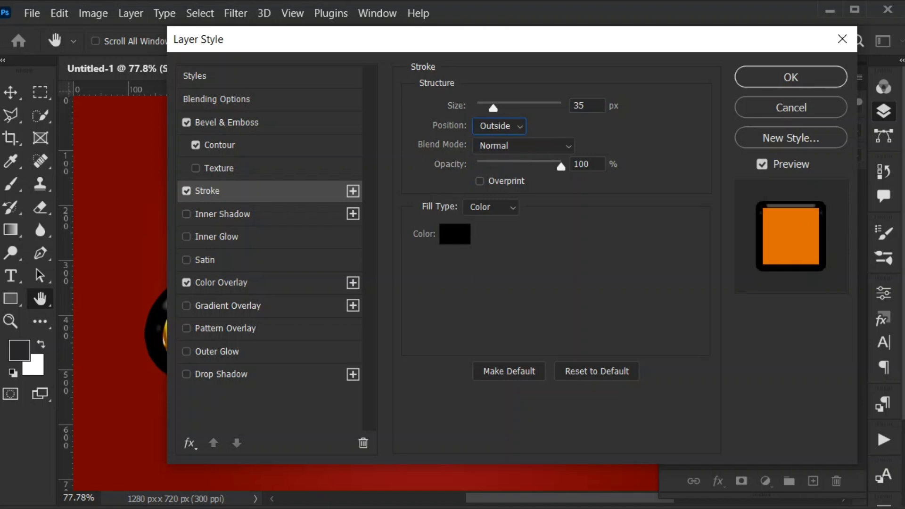
- Fill the stroke with the last red gradient preset and set the gradient scale to 72%
{"action": "left_click", "coordinate": [490, 207]}
{"action": "left_click", "coordinate": [491, 234]}
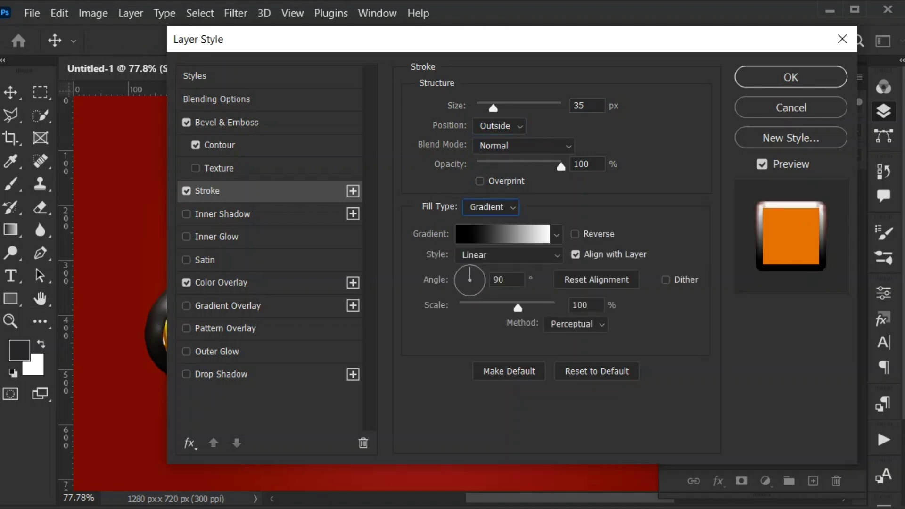
{"action": "left_click", "coordinate": [471, 234]}
{"action": "scroll", "coordinate": [642, 189], "scroll_direction": "down", "scroll_amount": 5}
{"action": "scroll", "coordinate": [642, 189], "scroll_direction": "down", "scroll_amount": 1}
{"action": "left_click", "coordinate": [743, 242]}
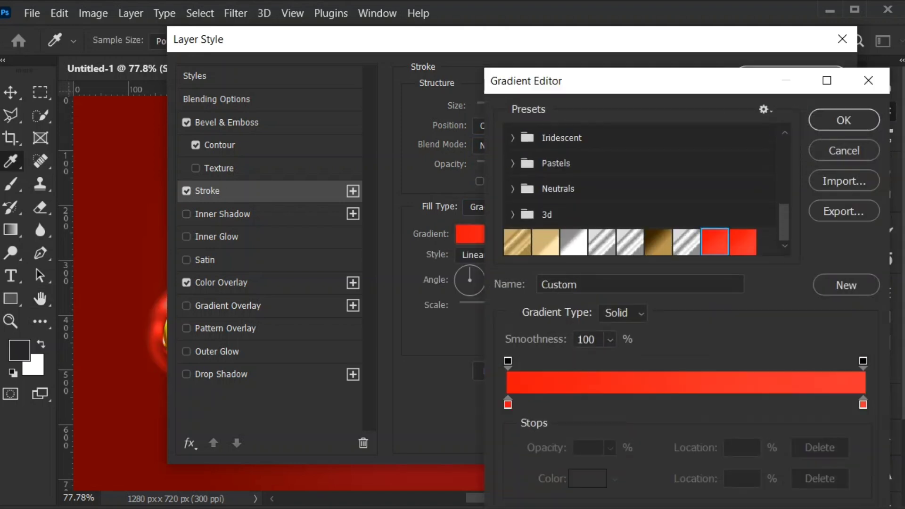
{"action": "left_click", "coordinate": [844, 120]}
{"action": "double_click", "coordinate": [582, 305]}
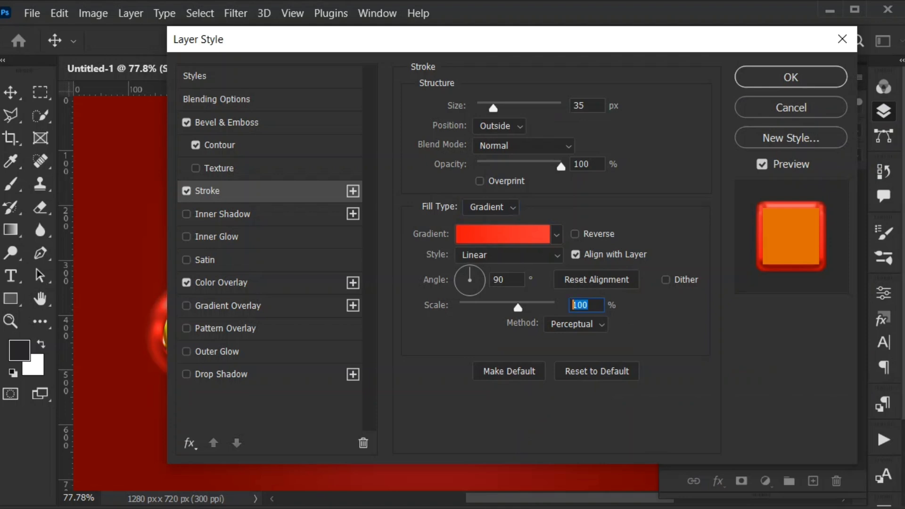
{"action": "type", "text": "72"}
- Replace the Color Overlay with a Gradient Overlay that uses the last red gradient preset
{"action": "left_click", "coordinate": [227, 306]}
{"action": "left_click", "coordinate": [186, 283]}
{"action": "left_click", "coordinate": [479, 146]}
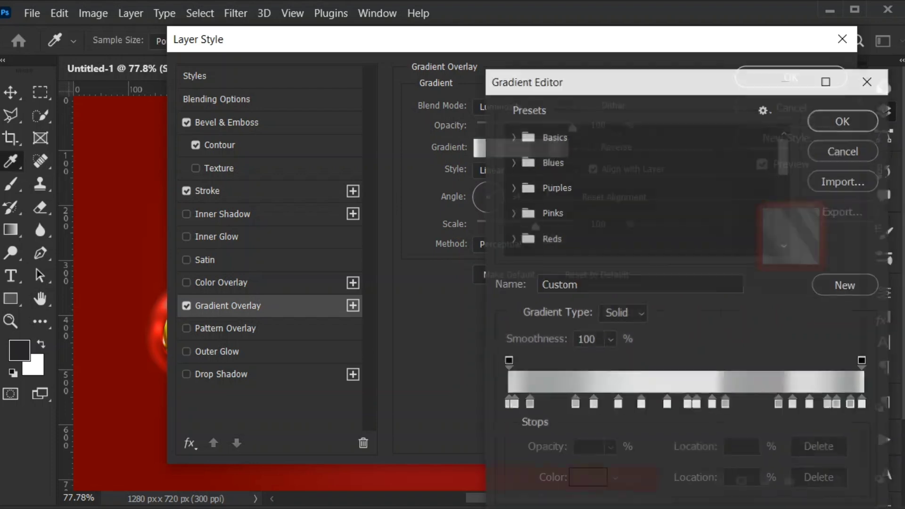
{"action": "scroll", "coordinate": [641, 198], "scroll_direction": "down", "scroll_amount": 5}
{"action": "left_click", "coordinate": [742, 242]}
{"action": "left_click", "coordinate": [844, 120]}
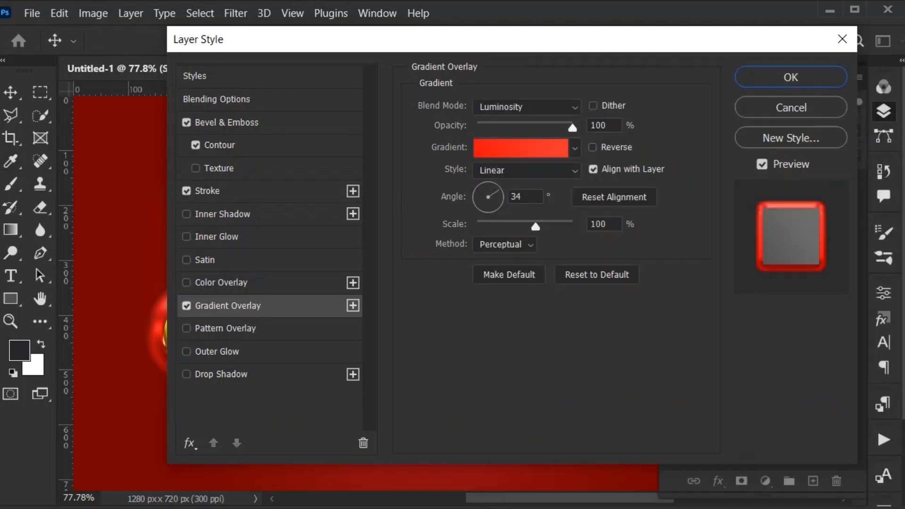
- Set the Gradient Overlay to Normal blend mode, -90° angle and 67% scale, and apply the layer style
{"action": "left_click", "coordinate": [527, 107]}
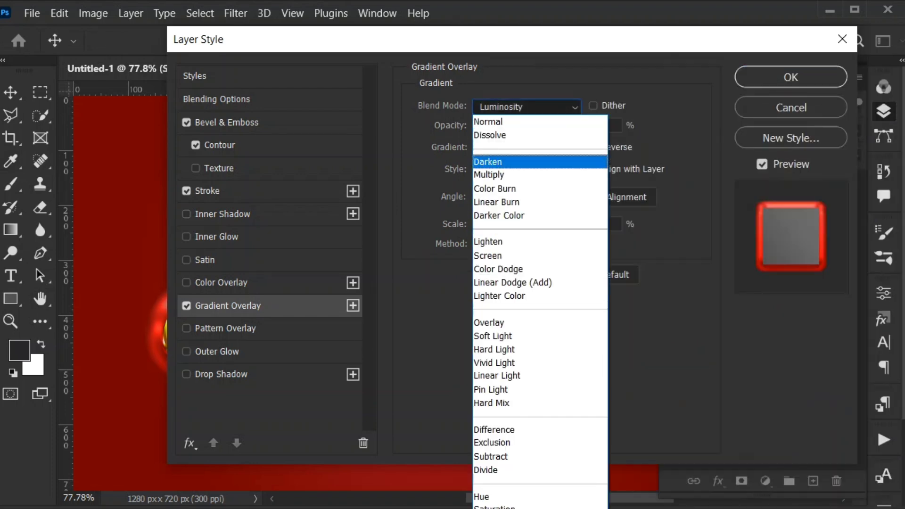
{"action": "left_click", "coordinate": [488, 121]}
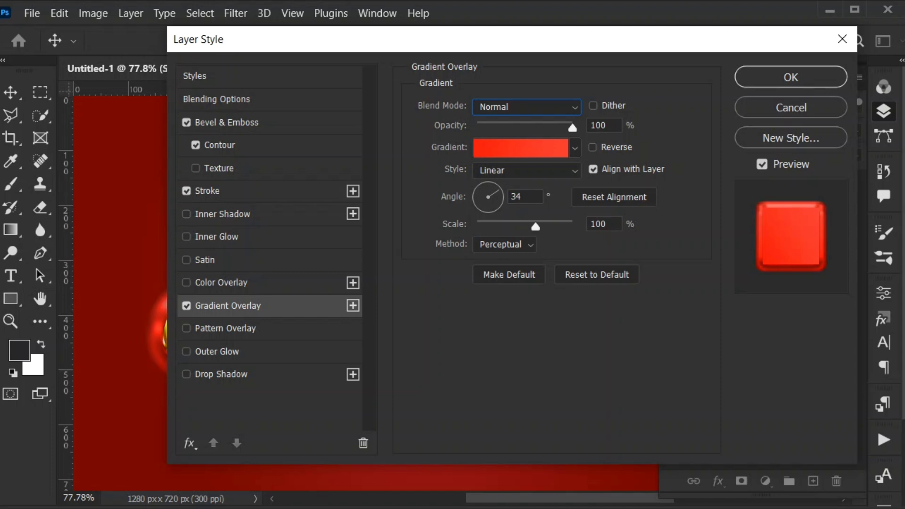
{"action": "double_click", "coordinate": [517, 197]}
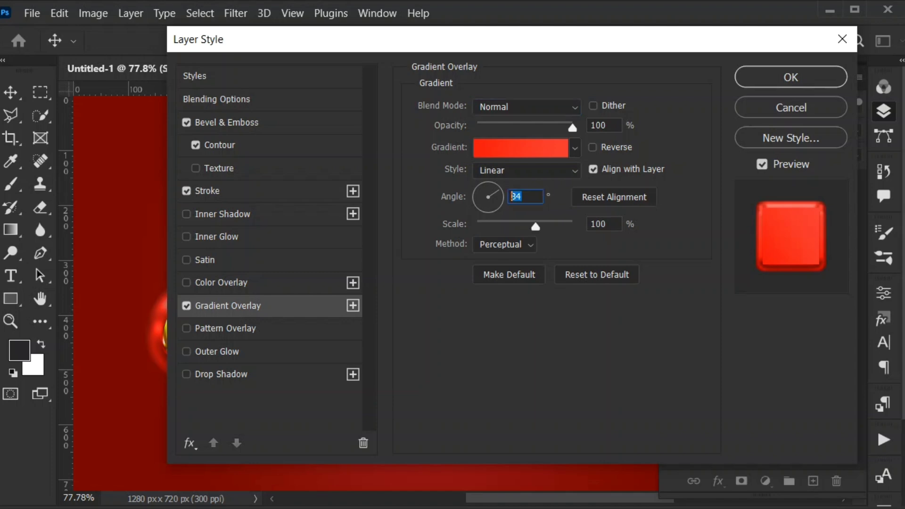
{"action": "type", "text": "-90"}
{"action": "key", "text": "Tab"}
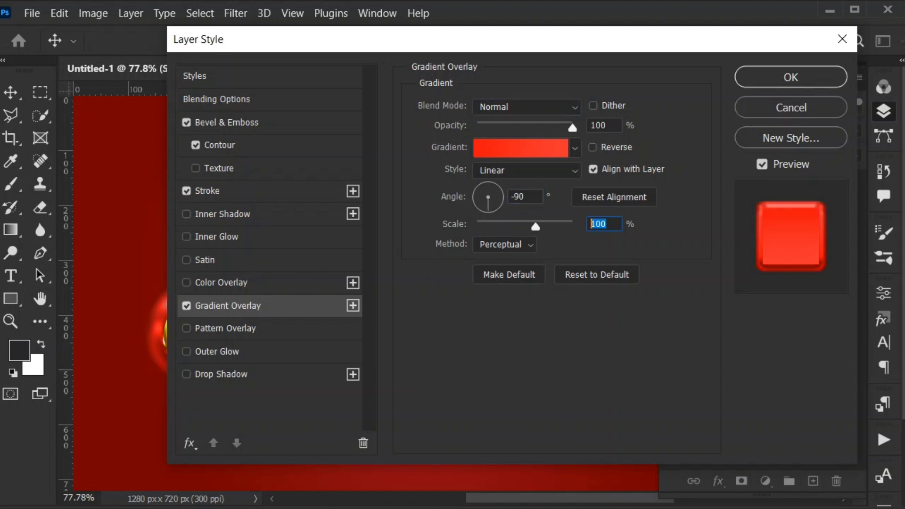
{"action": "type", "text": "67"}
{"action": "left_click", "coordinate": [778, 78]}
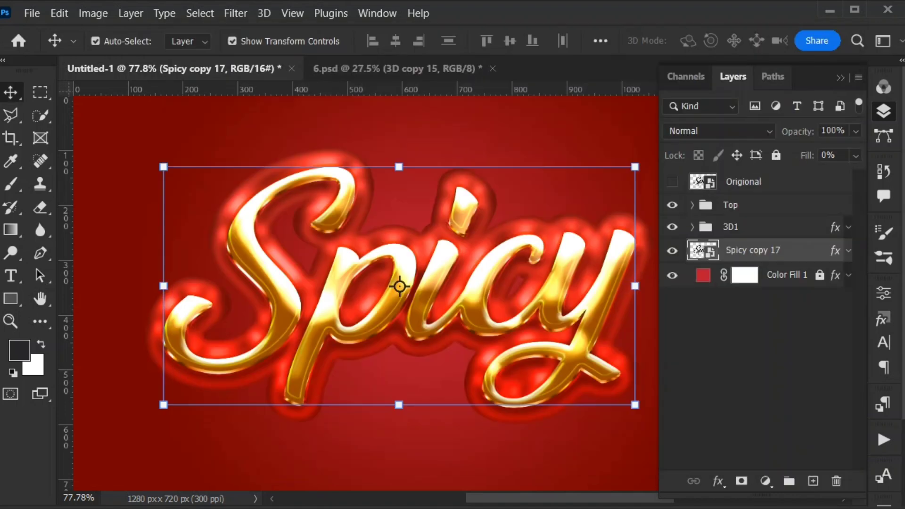
- Set the Spicy copy 17 layer's stroke size to 15 px and apply the layer style
{"action": "scroll", "coordinate": [409, 300], "scroll_direction": "down", "scroll_amount": 3}
{"action": "scroll", "coordinate": [488, 300], "scroll_direction": "up", "scroll_amount": 1}
{"action": "scroll", "coordinate": [392, 287], "scroll_direction": "up", "scroll_amount": 2}
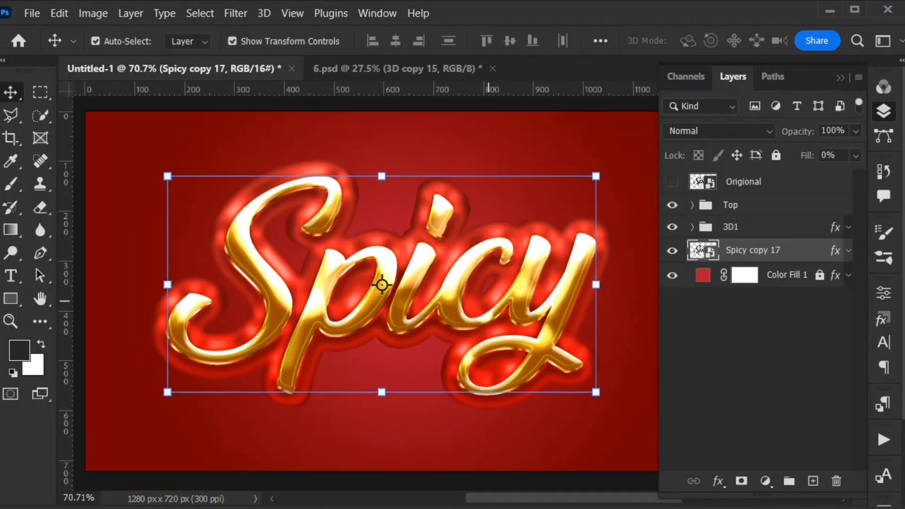
{"action": "double_click", "coordinate": [804, 250]}
{"action": "mouse_move", "coordinate": [377, 38]}
{"action": "left_mouse_down"}
{"action": "mouse_move", "coordinate": [707, 60]}
{"action": "mouse_move", "coordinate": [694, 60]}
{"action": "left_mouse_up"}
{"action": "left_click", "coordinate": [524, 211]}
{"action": "left_click_drag", "start_coordinate": [613, 60], "coordinate": [578, 59]}
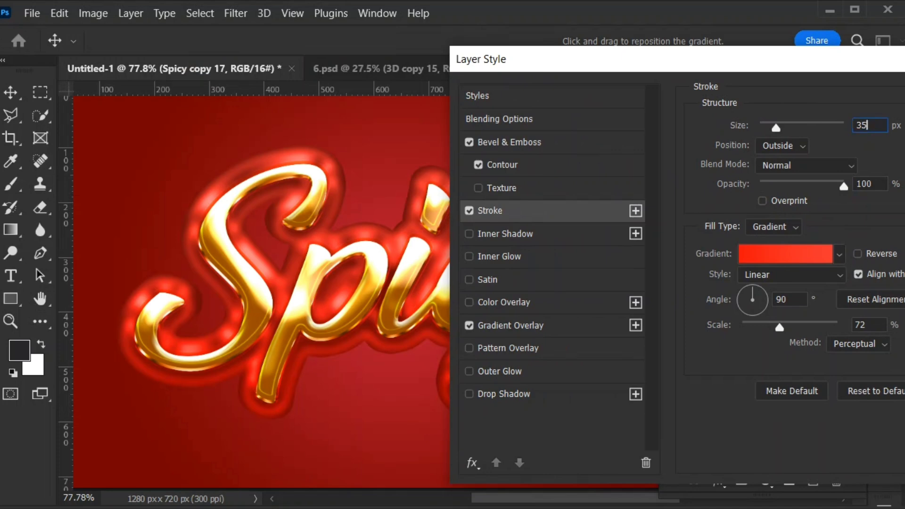
{"action": "key", "text": "Down"}
{"action": "key", "text": "Down"}
{"action": "key", "text": "Down"}
{"action": "key", "text": "Down"}
{"action": "key", "text": "Down"}
{"action": "key", "text": "Down"}
{"action": "key", "text": "Down"}
{"action": "key", "text": "Down"}
{"action": "key", "text": "Down"}
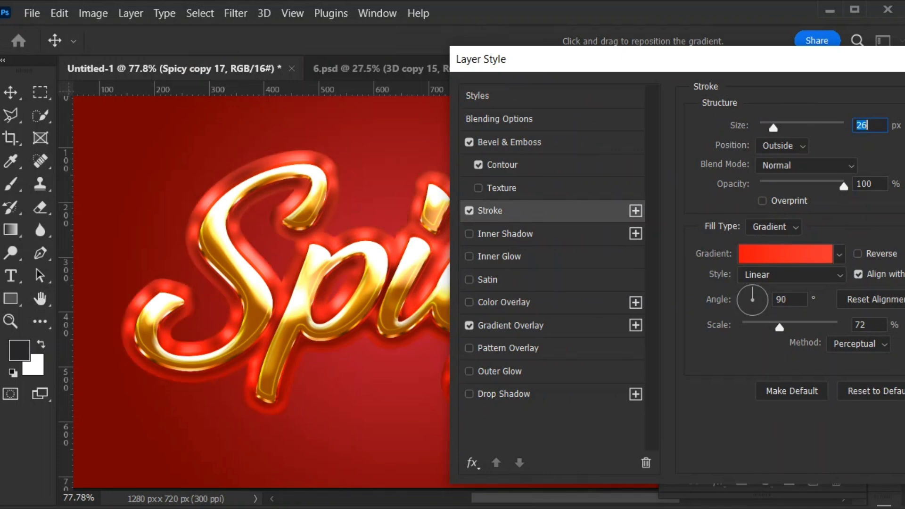
{"action": "key", "text": "Down"}
{"action": "key", "text": "Down"}
{"action": "key", "text": "Down"}
{"action": "key", "text": "Down"}
{"action": "key", "text": "Down"}
{"action": "key", "text": "Down"}
{"action": "key", "text": "Down"}
{"action": "key", "text": "Down"}
{"action": "key", "text": "Down"}
{"action": "key", "text": "Down"}
{"action": "key", "text": "Down"}
{"action": "key", "text": "Down"}
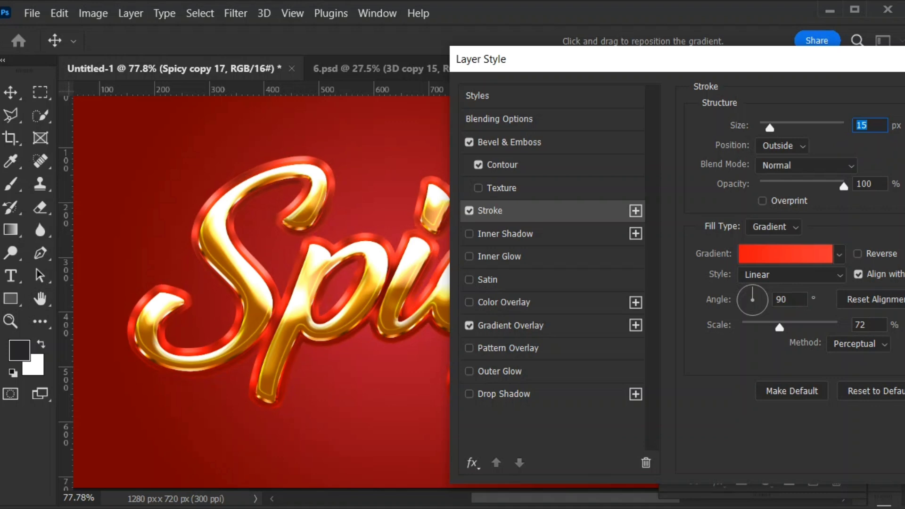
{"action": "key", "text": "Up"}
{"action": "key", "text": "Return"}
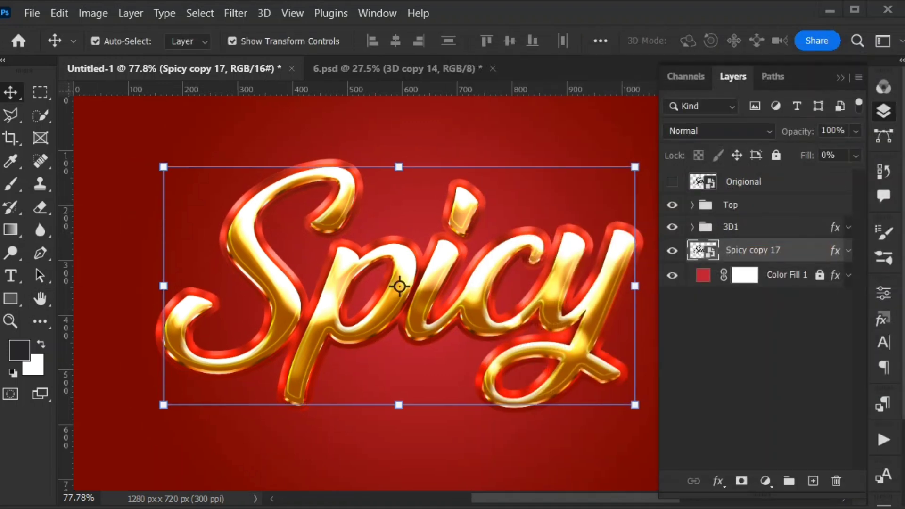
- Duplicate the Spicy copy 17 layer and place the duplicate directly beneath it
{"action": "key", "text": "ctrl+j"}
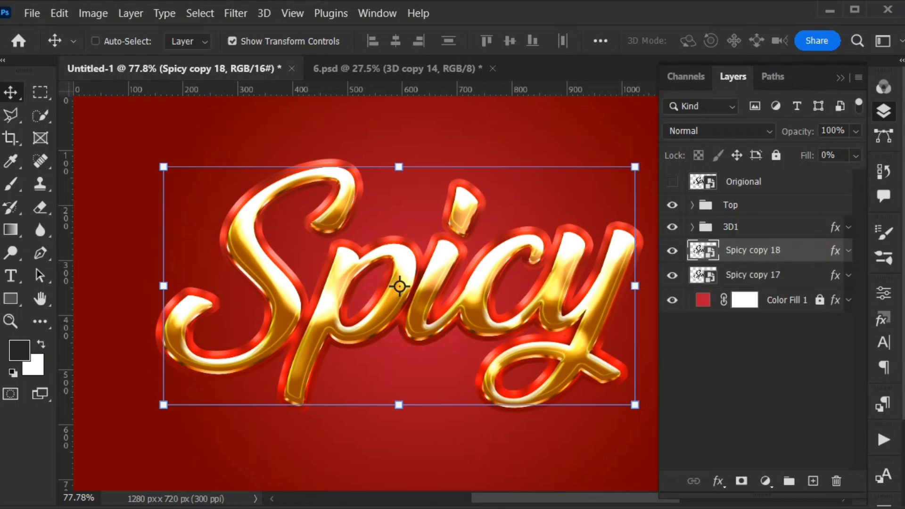
{"action": "left_click_drag", "start_coordinate": [801, 250], "coordinate": [801, 284]}
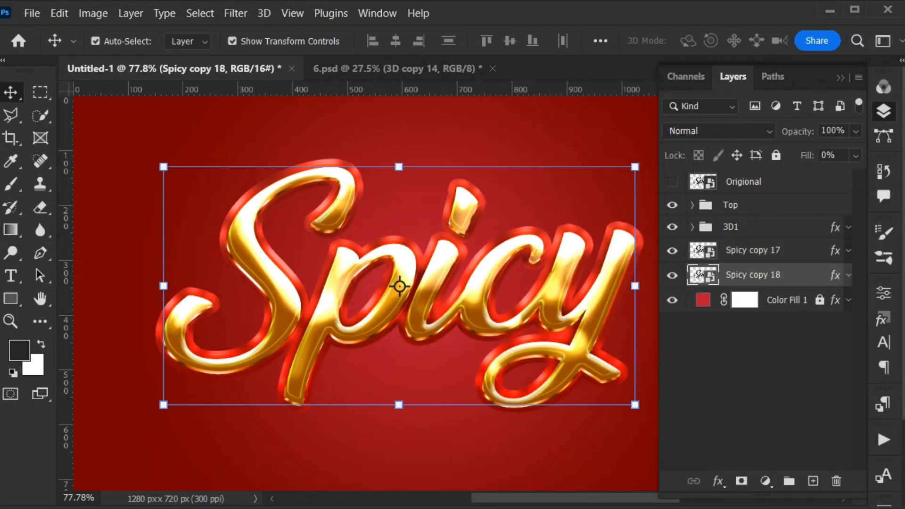
- Duplicate Spicy copy 17 again in place and group it together with this new copy
{"action": "left_click", "coordinate": [802, 251]}
{"action": "key", "text": "ctrl+j"}
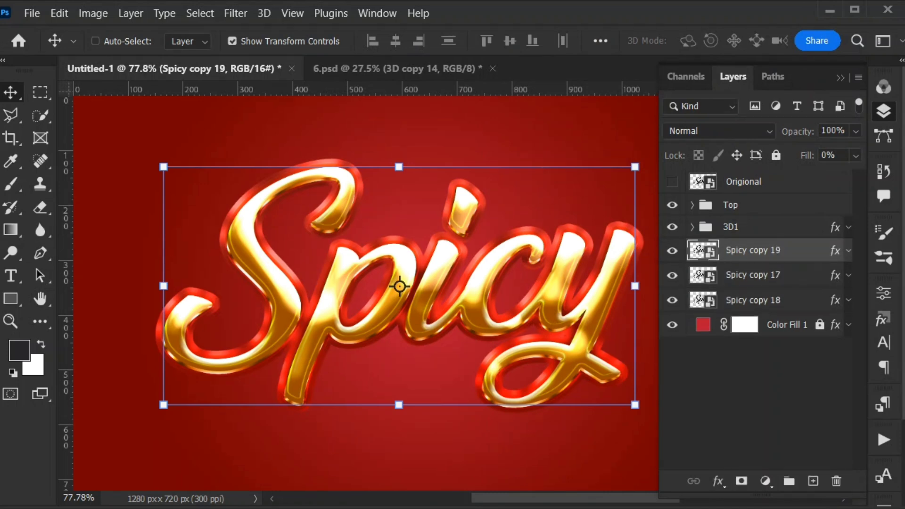
{"action": "left_click", "coordinate": [802, 274], "text": "ctrl"}
{"action": "key", "text": "ctrl+g"}
- Set the Bevel & Emboss of Spicy copy 18 to 100% depth, 125 px size and 0 px soften
{"action": "double_click", "coordinate": [806, 272]}
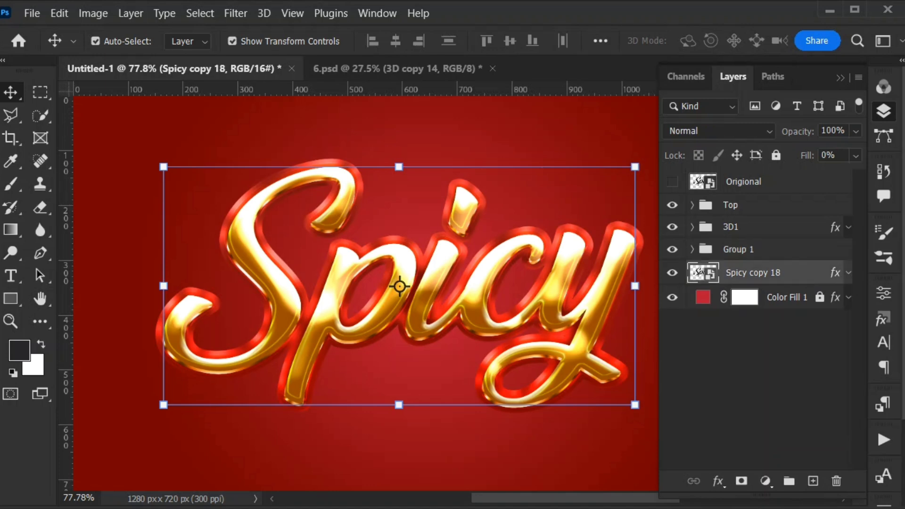
{"action": "left_click", "coordinate": [289, 138]}
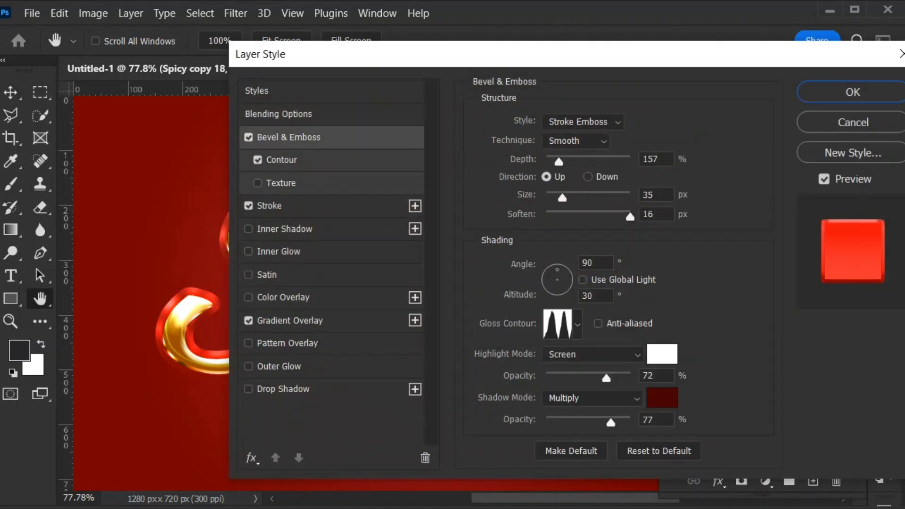
{"action": "double_click", "coordinate": [656, 159]}
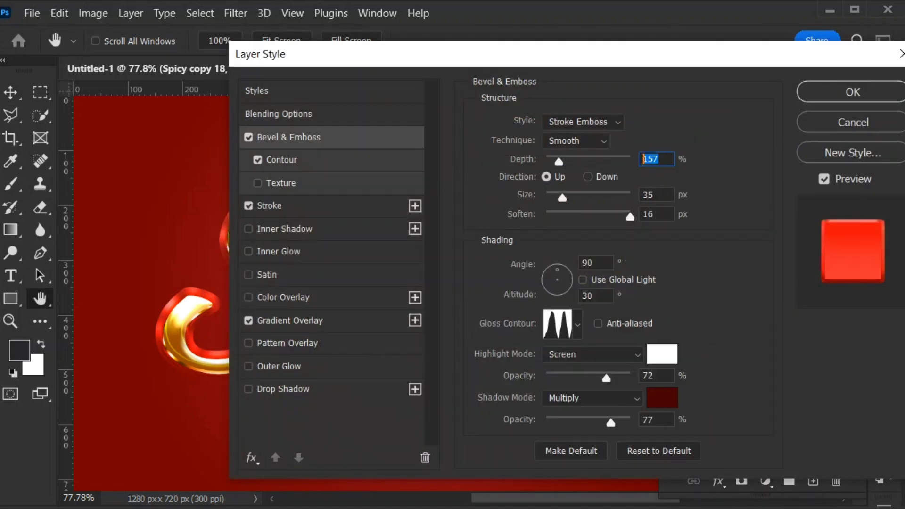
{"action": "type", "text": "100"}
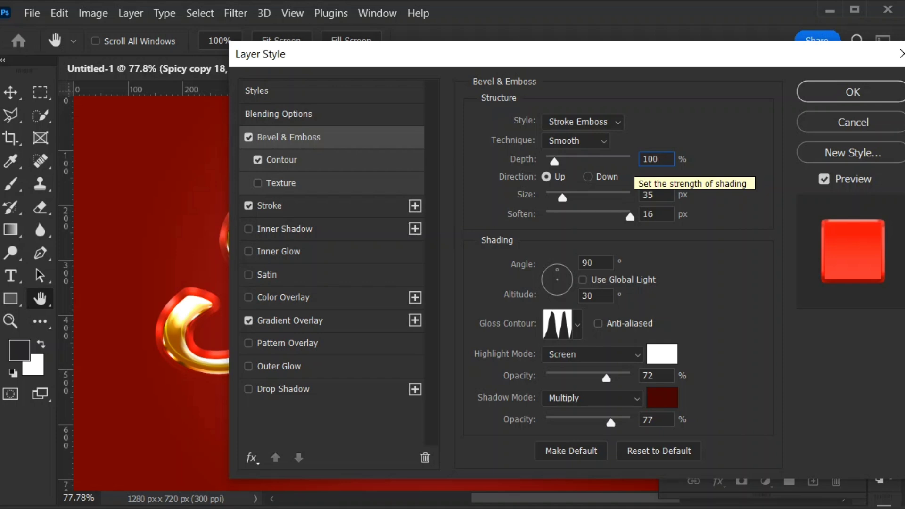
{"action": "double_click", "coordinate": [653, 195]}
{"action": "type", "text": "125"}
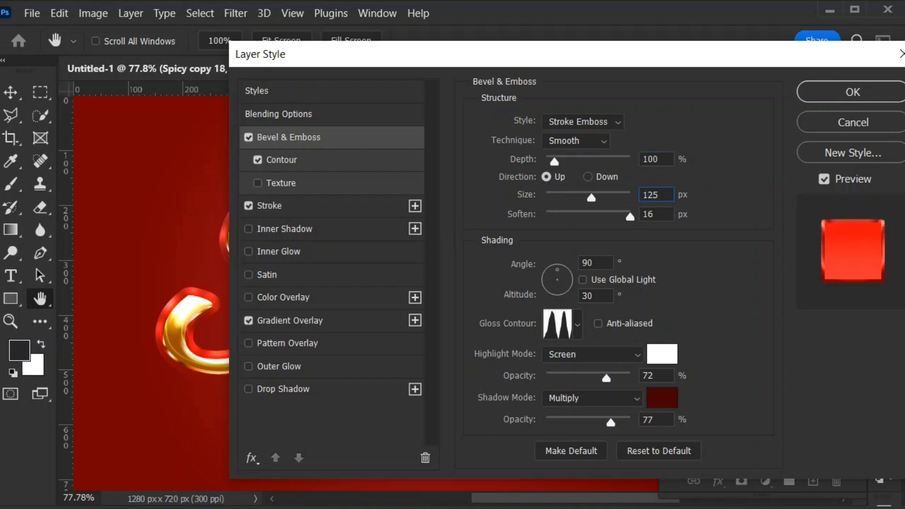
{"action": "key", "text": "Tab"}
{"action": "type", "text": "0"}
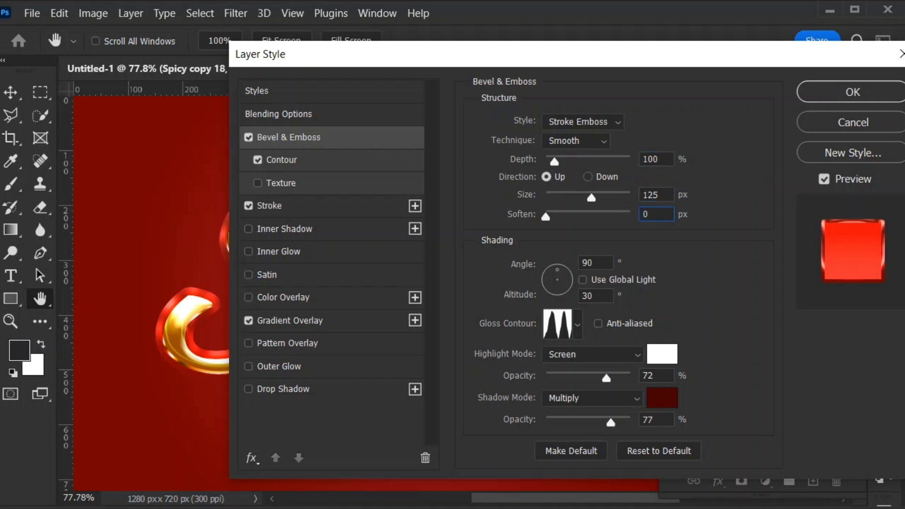
- Set the bevel's altitude to 70° and choose the smooth S-curve gloss contour preset
{"action": "key", "text": "Tab"}
{"action": "key", "text": "Tab"}
{"action": "type", "text": "70"}
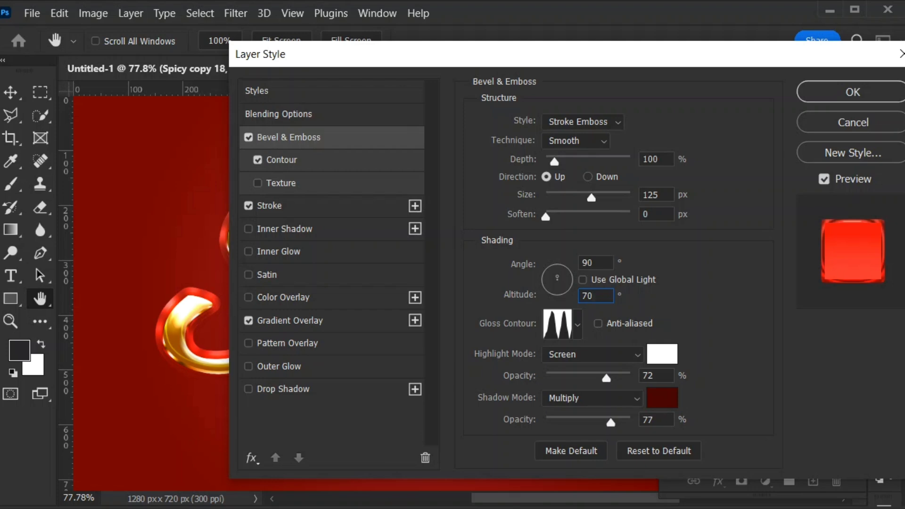
{"action": "left_click", "coordinate": [578, 324]}
{"action": "double_click", "coordinate": [612, 366]}
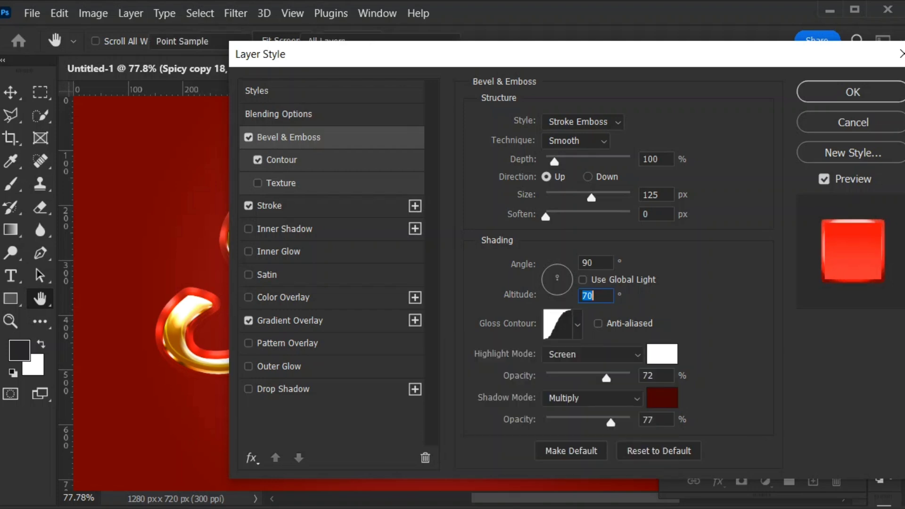
- Change the bevel's shadow colour to black and its highlight mode to Overlay
{"action": "left_click", "coordinate": [662, 398]}
{"action": "left_click", "coordinate": [451, 370]}
{"action": "key", "text": "Return"}
{"action": "left_click", "coordinate": [593, 354]}
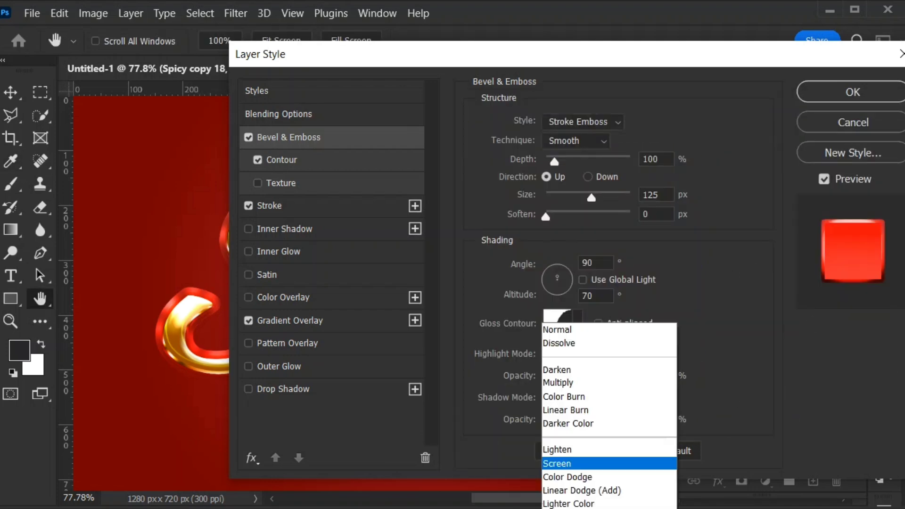
{"action": "left_click", "coordinate": [580, 508]}
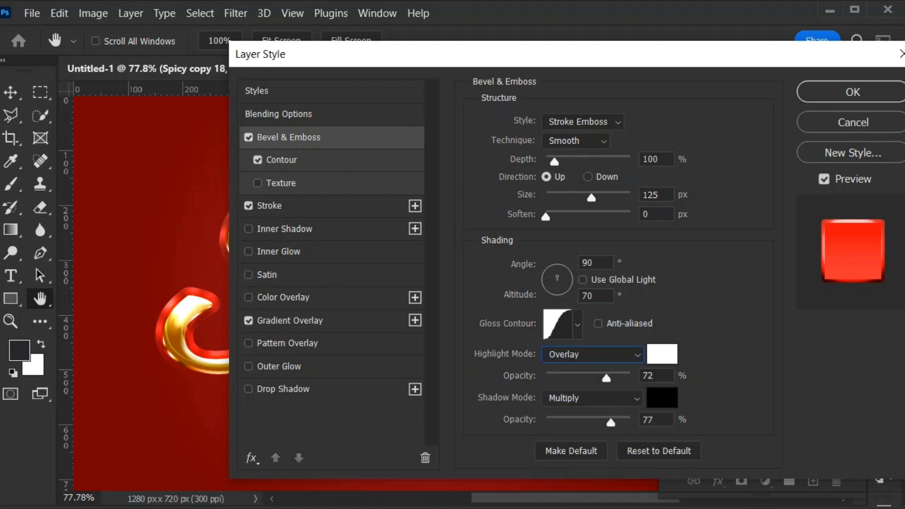
- Set the bevel's shadow mode to Linear Burn at 100% opacity and the highlight opacity to 60%
{"action": "left_click", "coordinate": [593, 399]}
{"action": "left_click", "coordinate": [592, 410]}
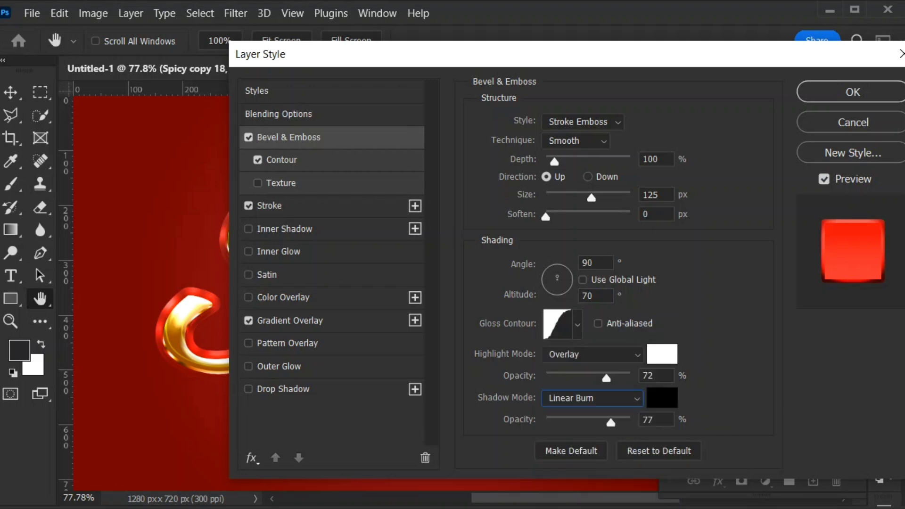
{"action": "key", "text": "Tab"}
{"action": "type", "text": "100"}
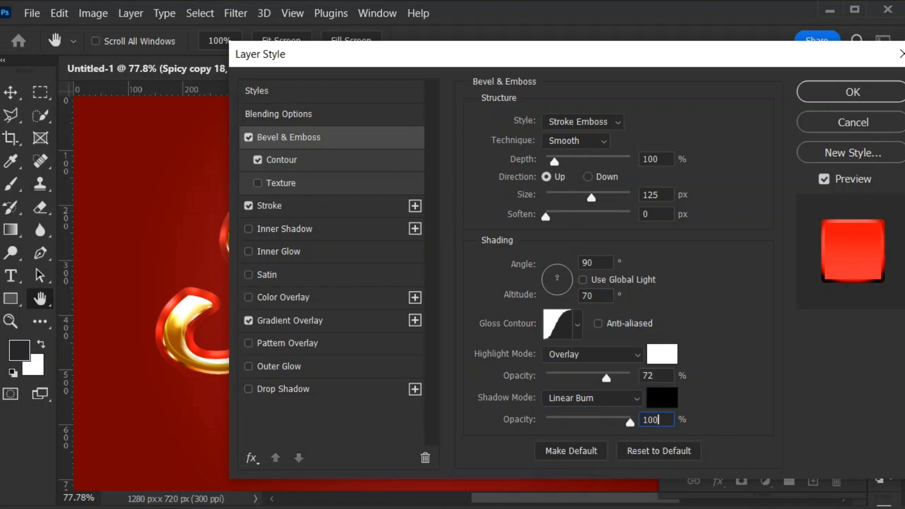
{"action": "key", "text": "shift+Tab"}
{"action": "type", "text": "60"}
{"action": "key", "text": "ctrl+a"}
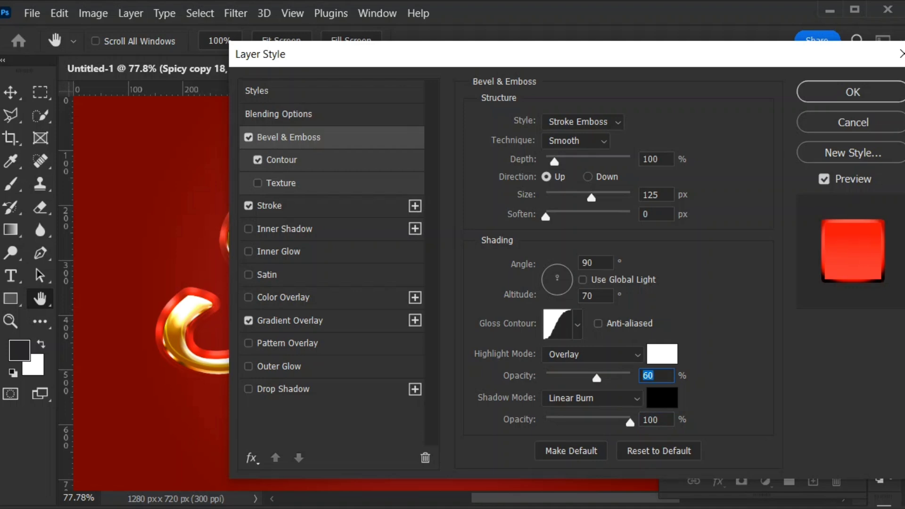
- Disable the bevel's Contour option and give the stroke a solid colour fill of #4a0000
{"action": "left_click", "coordinate": [270, 206]}
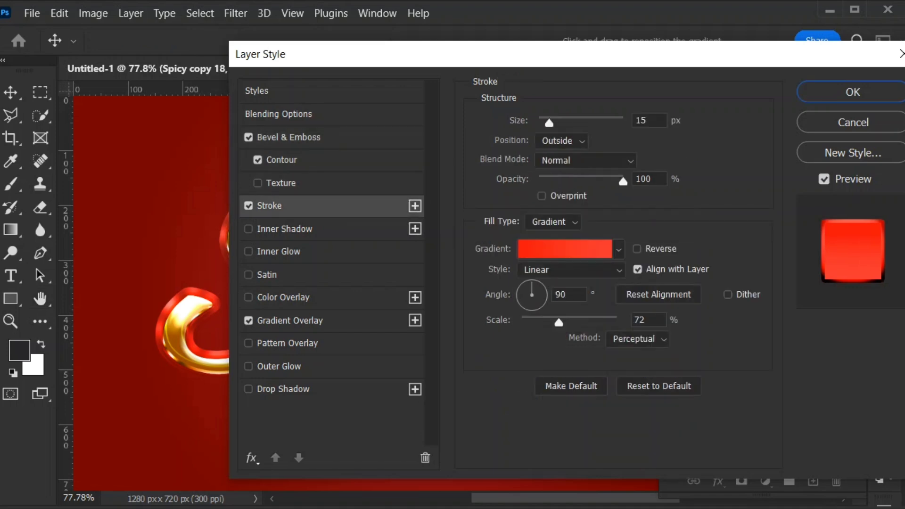
{"action": "left_click", "coordinate": [258, 161]}
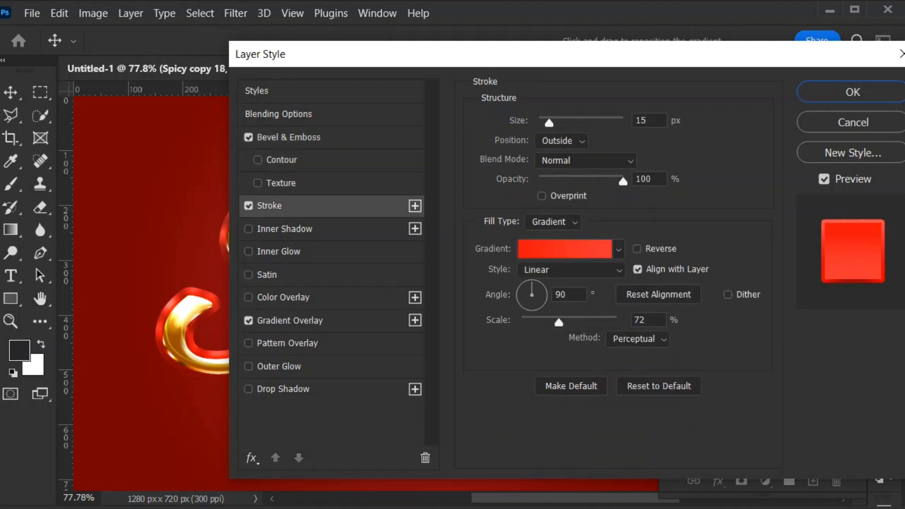
{"action": "left_click", "coordinate": [553, 222]}
{"action": "left_click", "coordinate": [542, 236]}
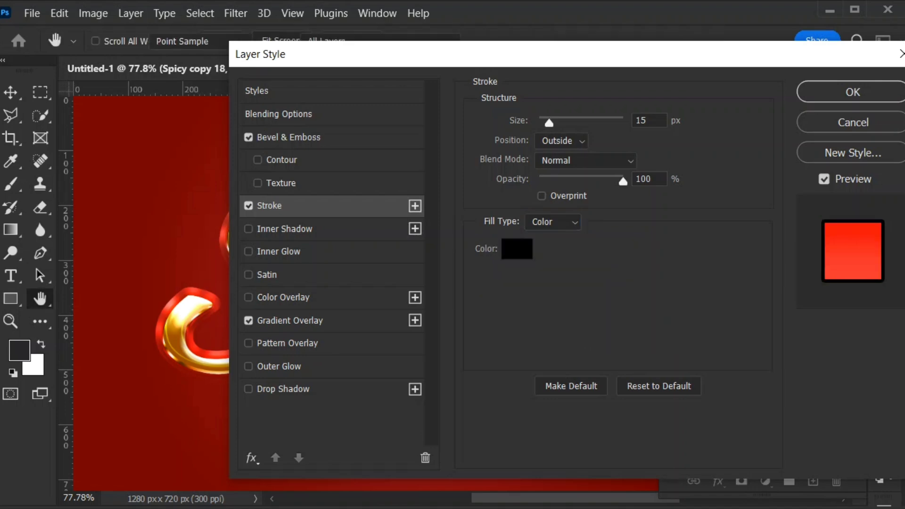
{"action": "left_click", "coordinate": [518, 247]}
{"action": "type", "text": "4a0000"}
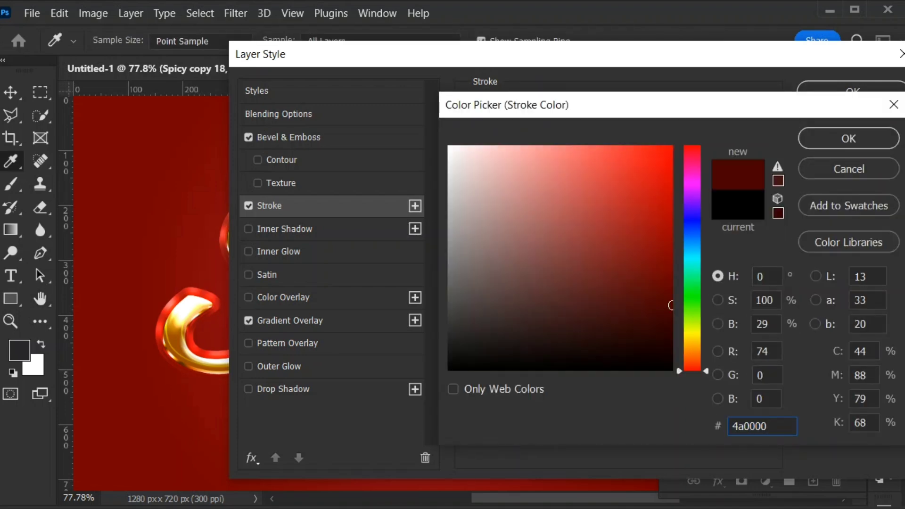
{"action": "left_click", "coordinate": [849, 138]}
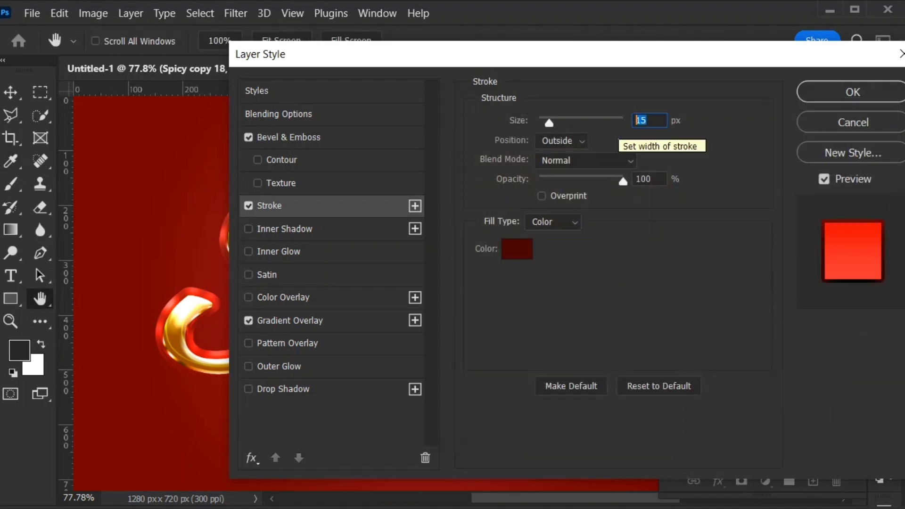
- Set the dark red stroke's size to 39 px and apply the layer style
{"action": "type", "text": "51"}
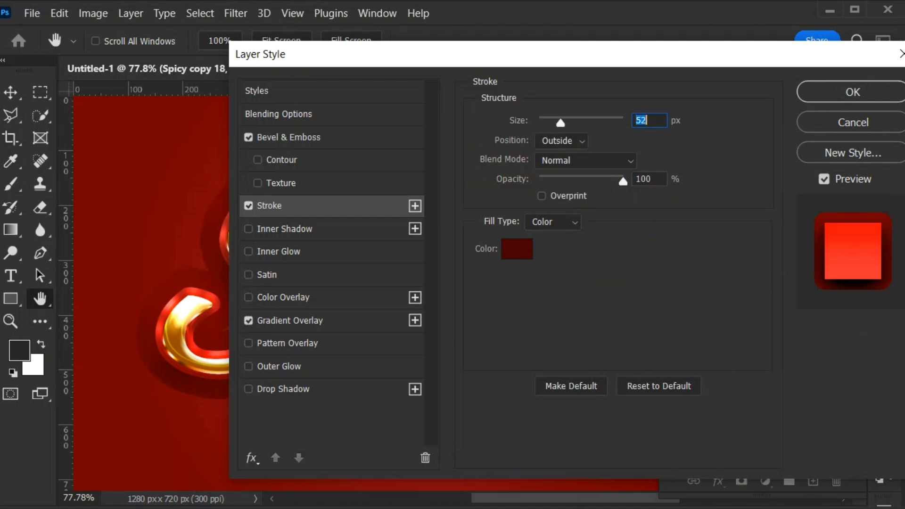
{"action": "key", "text": "Down"}
{"action": "key", "text": "Down"}
{"action": "key", "text": "Down"}
{"action": "key", "text": "Down"}
{"action": "key", "text": "Down"}
{"action": "key", "text": "Down"}
{"action": "key", "text": "Down"}
{"action": "key", "text": "Down"}
{"action": "key", "text": "Down"}
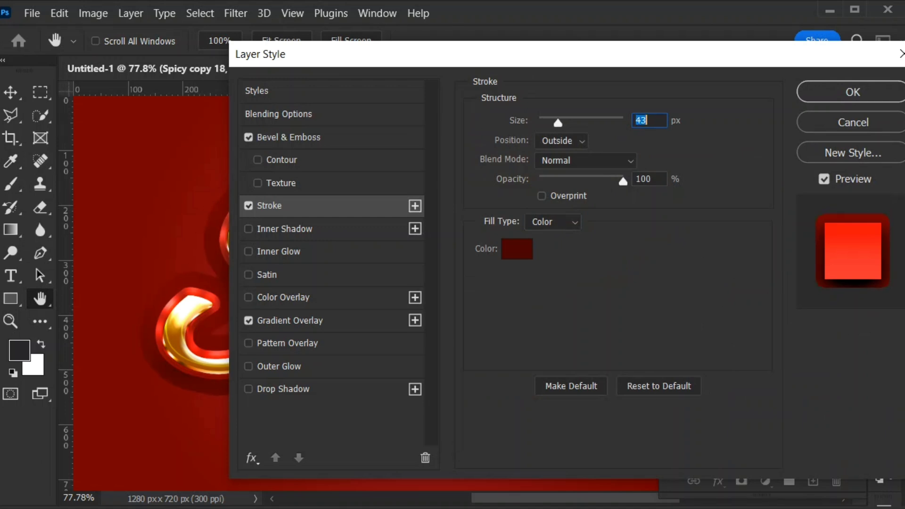
{"action": "key", "text": "Down"}
{"action": "key", "text": "Down"}
{"action": "key", "text": "Down"}
{"action": "key", "text": "Down"}
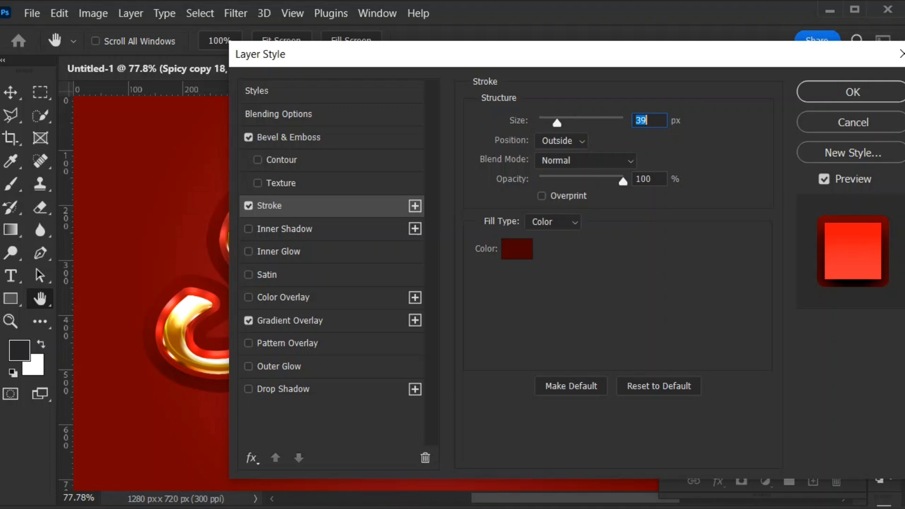
{"action": "key", "text": "Return"}
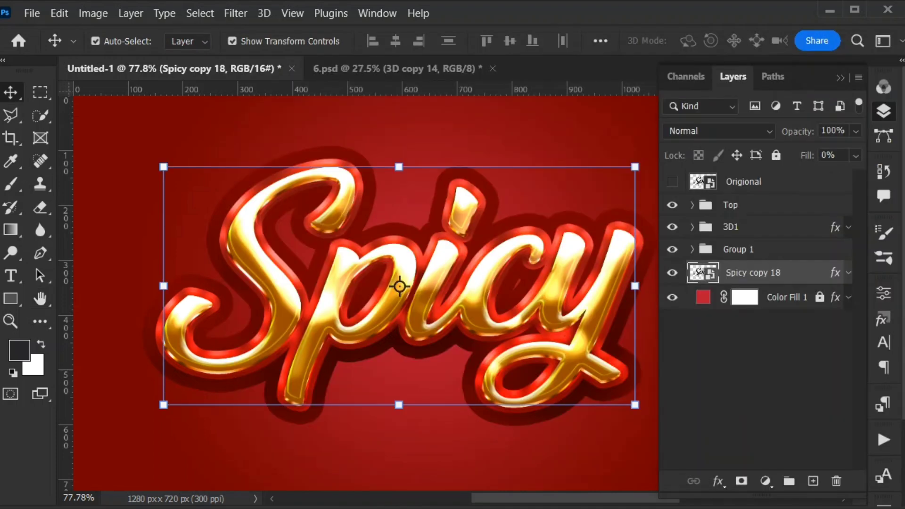
- Turn off the Gradient Overlay on Spicy copy 18, set its stroke size to 26 px and apply the style
{"action": "double_click", "coordinate": [809, 273]}
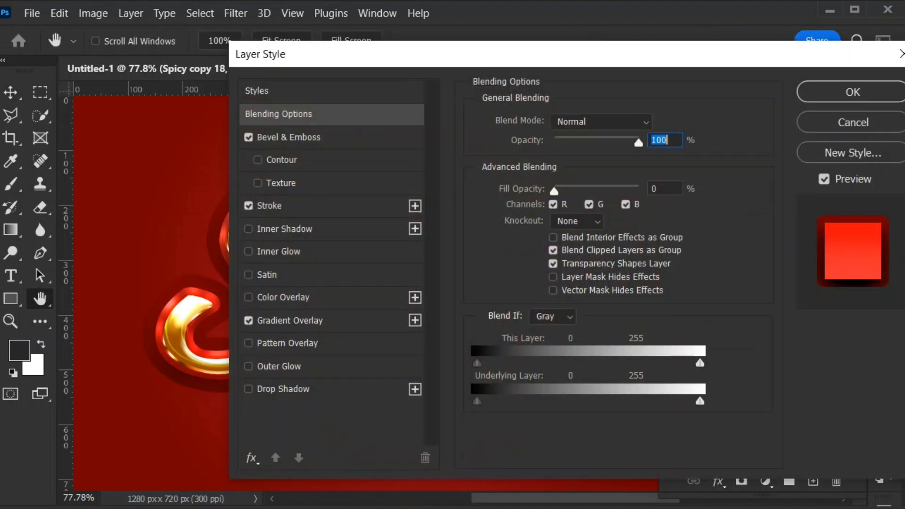
{"action": "left_click_drag", "start_coordinate": [495, 57], "coordinate": [713, 45]}
{"action": "left_click", "coordinate": [491, 196]}
{"action": "left_click", "coordinate": [462, 311]}
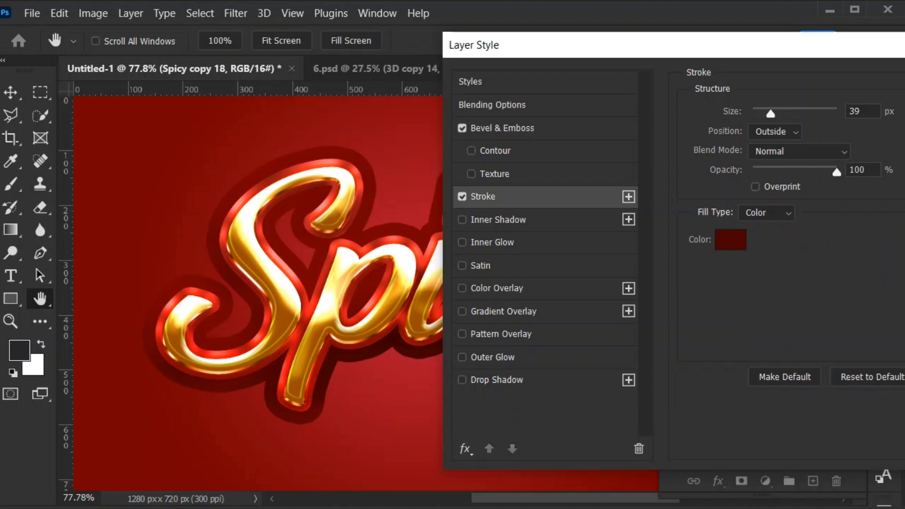
{"action": "double_click", "coordinate": [855, 111]}
{"action": "key", "text": "Down"}
{"action": "key", "text": "Down"}
{"action": "key", "text": "Down"}
{"action": "key", "text": "Down"}
{"action": "key", "text": "Down"}
{"action": "key", "text": "Down"}
{"action": "key", "text": "Down"}
{"action": "key", "text": "Down"}
{"action": "key", "text": "Down"}
{"action": "key", "text": "Down"}
{"action": "key", "text": "Down"}
{"action": "key", "text": "Down"}
{"action": "key", "text": "Down"}
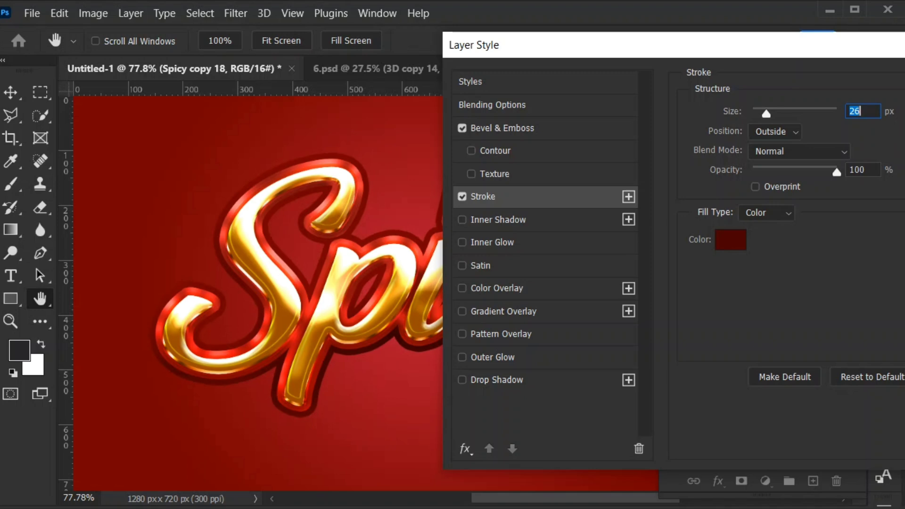
{"action": "key", "text": "Return"}
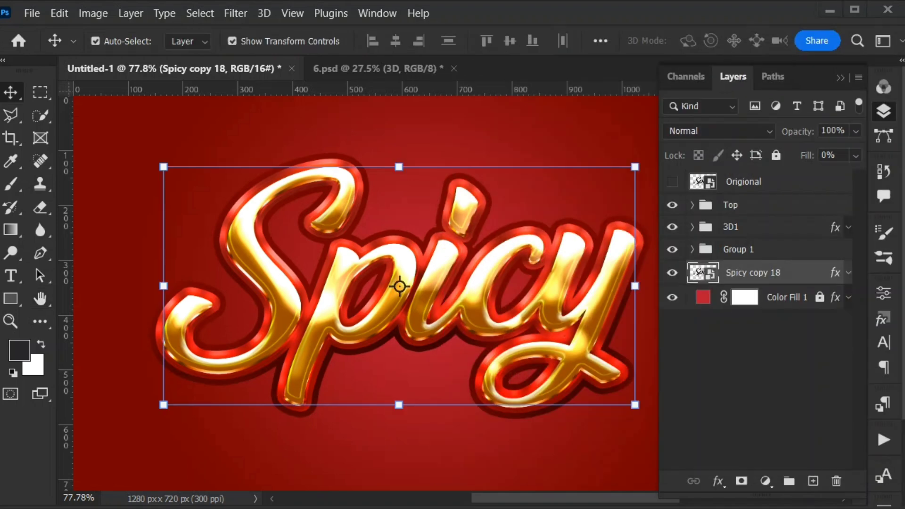
- Set the stroke size of Spicy copy 18 to 22 px and apply the style
{"action": "double_click", "coordinate": [808, 273]}
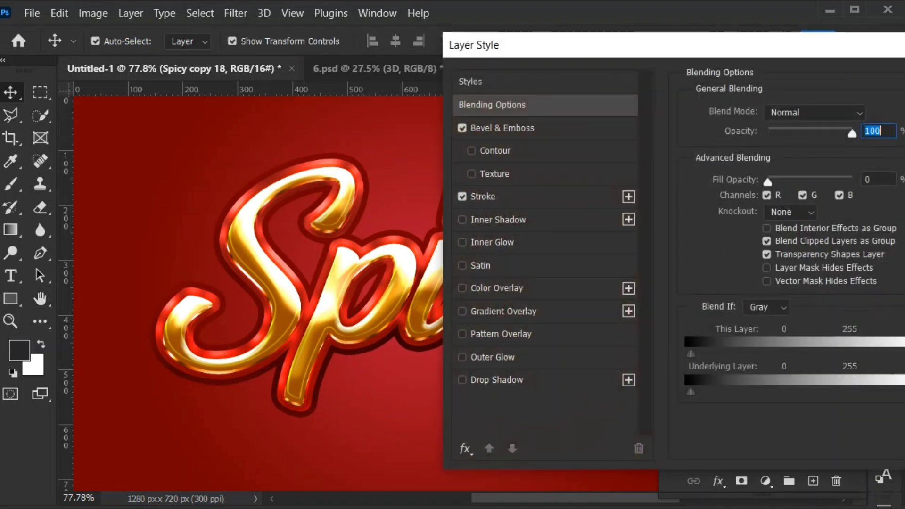
{"action": "left_click", "coordinate": [484, 197]}
{"action": "left_click_drag", "start_coordinate": [767, 113], "coordinate": [765, 114]}
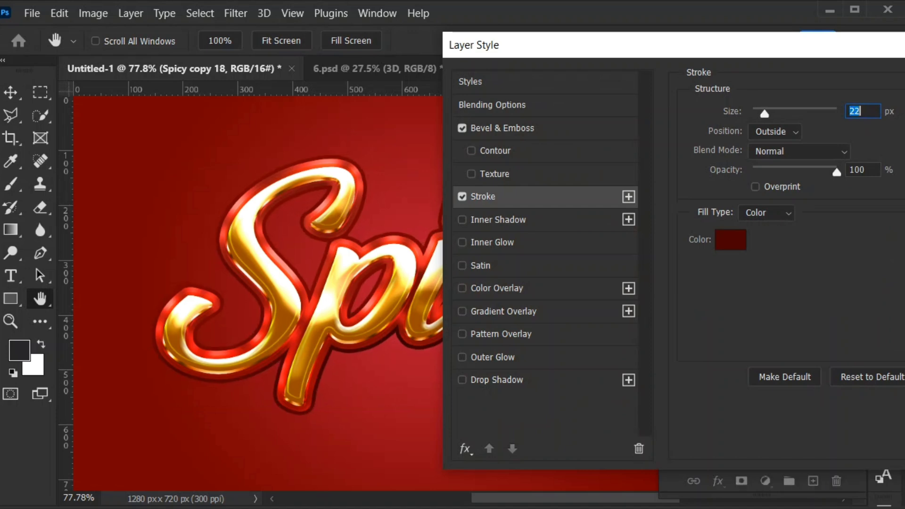
{"action": "key", "text": "Return"}
- Duplicate Spicy copy 18 repeatedly with each copy nudged slightly downward, making 24 copies, and group the whole stack
{"action": "key", "text": "ctrl"}
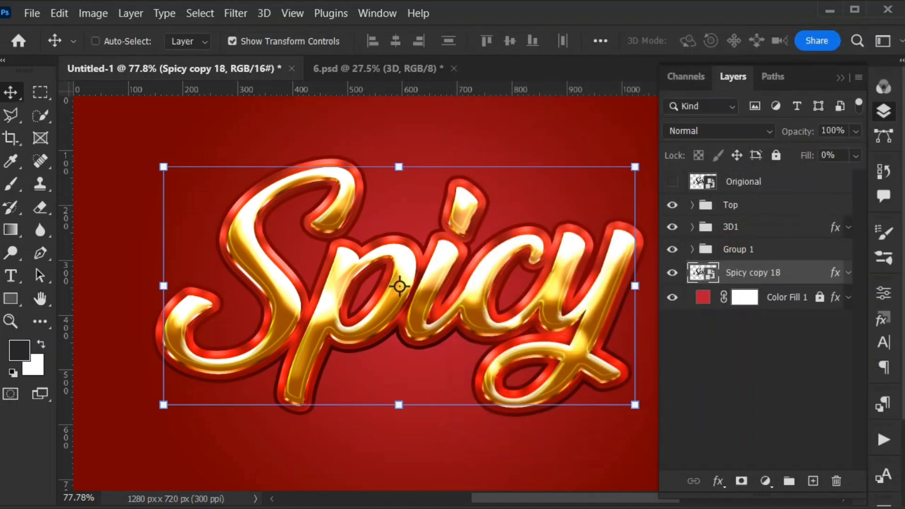
{"action": "key", "text": "ctrl+alt+Down"}
{"action": "key", "text": "ctrl+alt+Down"}
{"action": "key", "text": "ctrl+alt+Down"}
{"action": "key", "text": "ctrl+alt+Down"}
{"action": "key", "text": "ctrl+alt+Down"}
{"action": "key", "text": "ctrl+alt+Down"}
{"action": "key", "text": "ctrl+alt+Down"}
{"action": "key", "text": "ctrl+alt+Down"}
{"action": "key", "text": "ctrl+alt+Down"}
{"action": "key", "text": "ctrl+alt+Down"}
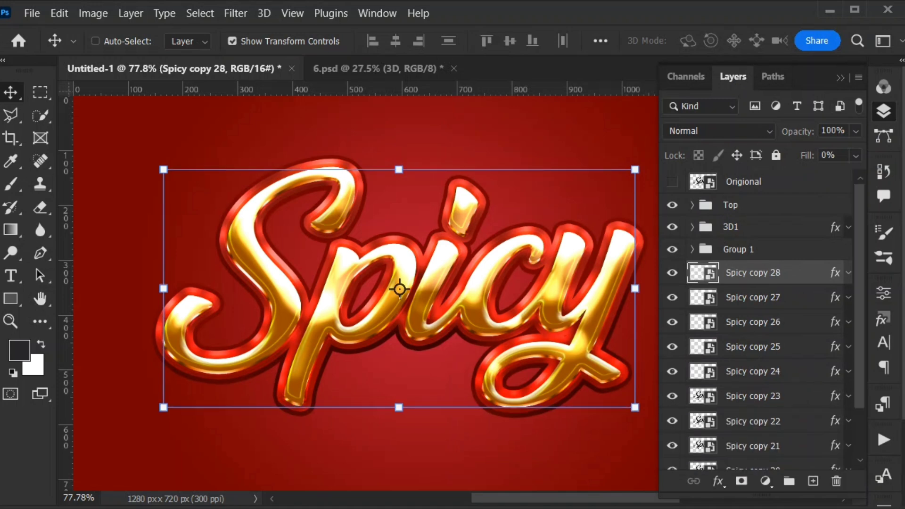
{"action": "key", "text": "ctrl+alt+Down"}
{"action": "key", "text": "ctrl+alt+Down"}
{"action": "key", "text": "ctrl+alt+Down"}
{"action": "key", "text": "ctrl+alt+Down"}
{"action": "key", "text": "ctrl+alt+Down"}
{"action": "key", "text": "ctrl+alt+Down"}
{"action": "key", "text": "ctrl+alt+Down"}
{"action": "key", "text": "ctrl+alt+Down"}
{"action": "key", "text": "ctrl+alt+Down"}
{"action": "key", "text": "ctrl+alt+Down"}
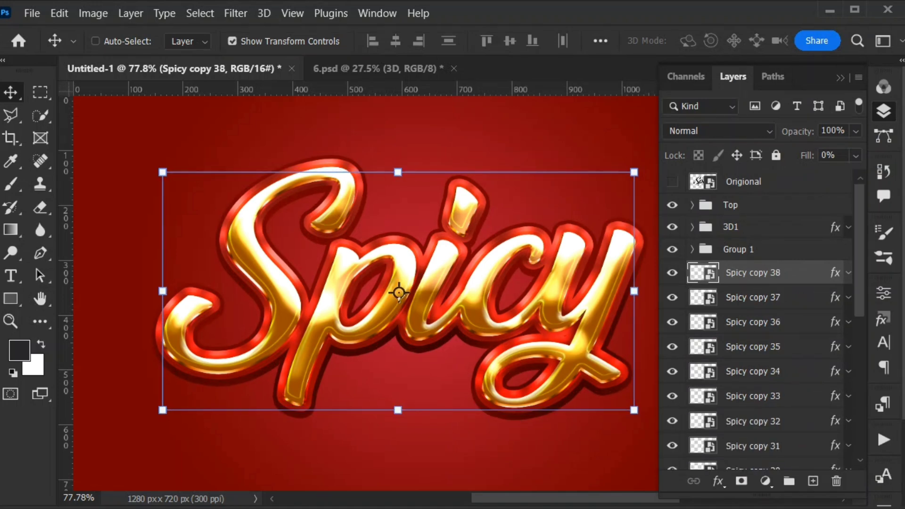
{"action": "key", "text": "ctrl+alt+Down"}
{"action": "key", "text": "ctrl+alt+Down"}
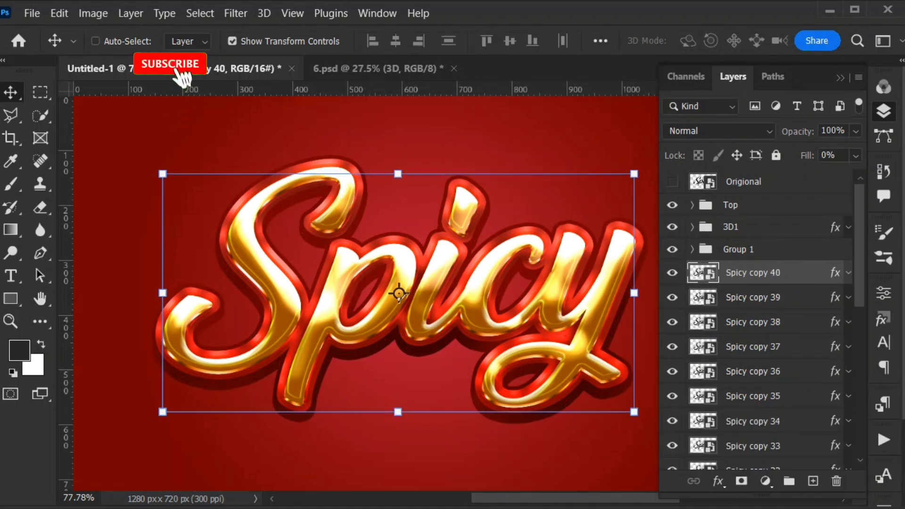
{"action": "key", "text": "ctrl+alt+Down"}
{"action": "key", "text": "ctrl+alt+Down"}
{"action": "key", "text": "ctrl+alt+Down"}
{"action": "scroll", "coordinate": [764, 330], "scroll_direction": "down", "scroll_amount": 10}
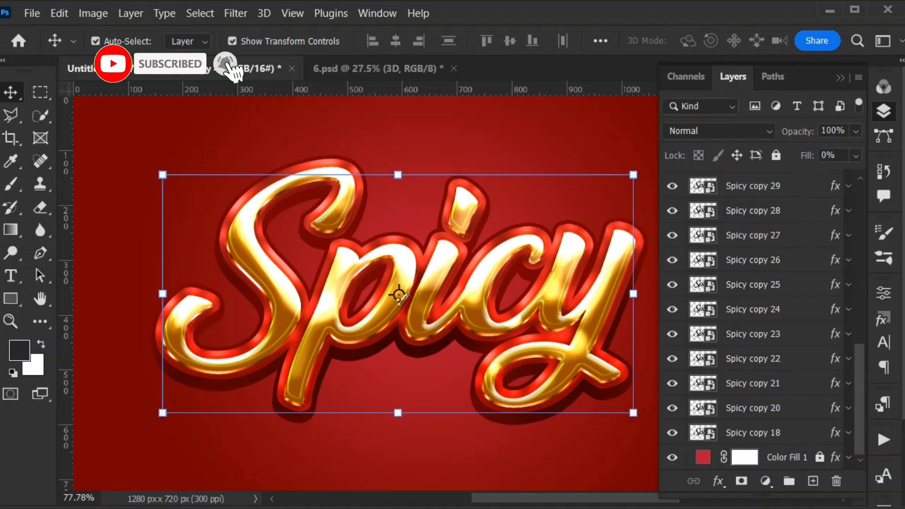
{"action": "key", "text": "ctrl+g"}
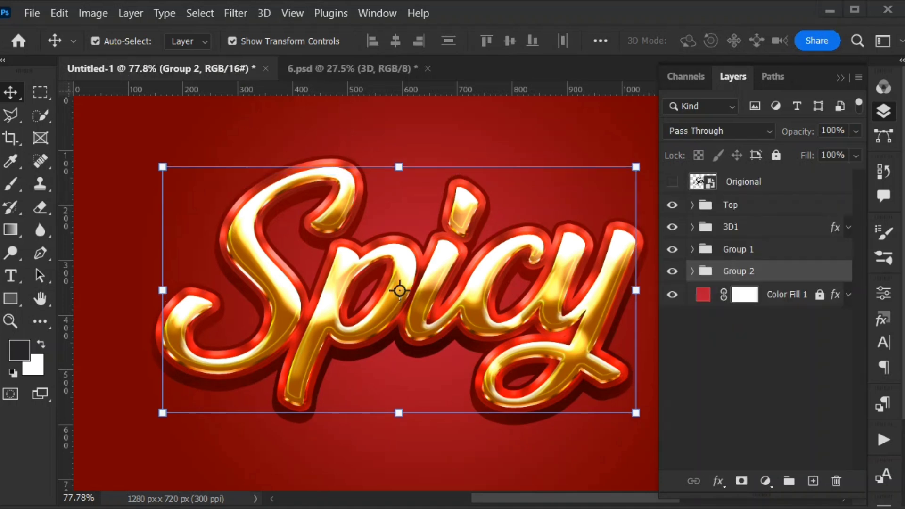
- Enable Bevel & Emboss on Group 2 and set its style to Inner Bevel
{"action": "double_click", "coordinate": [800, 272]}
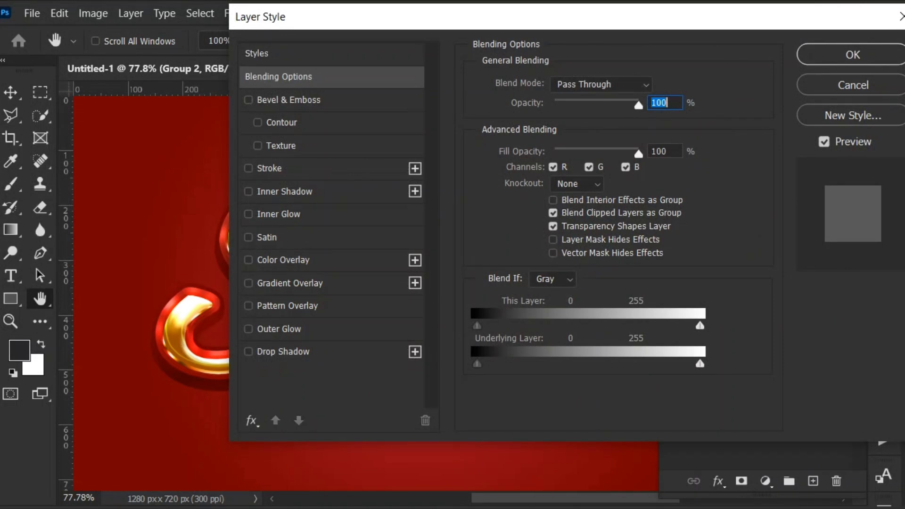
{"action": "left_click", "coordinate": [289, 100]}
{"action": "left_click_drag", "start_coordinate": [378, 17], "coordinate": [344, 16]}
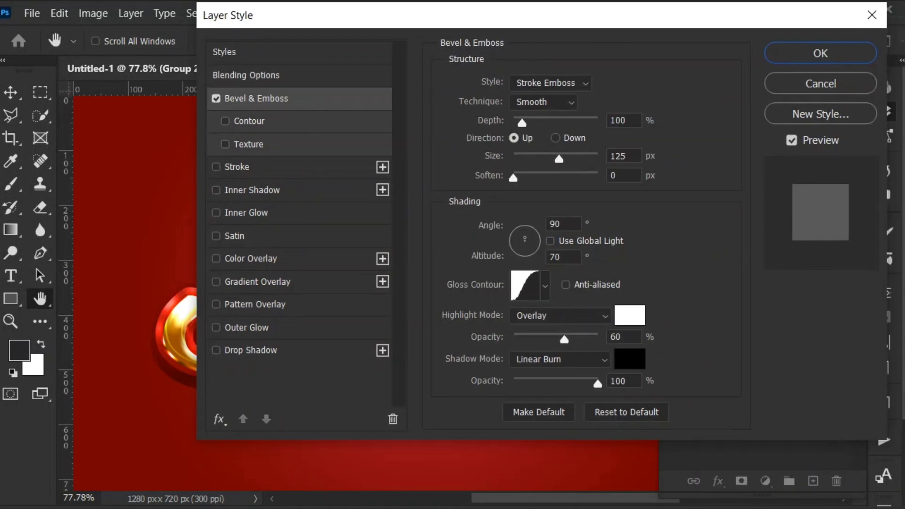
{"action": "left_click", "coordinate": [551, 83]}
{"action": "left_click", "coordinate": [533, 111]}
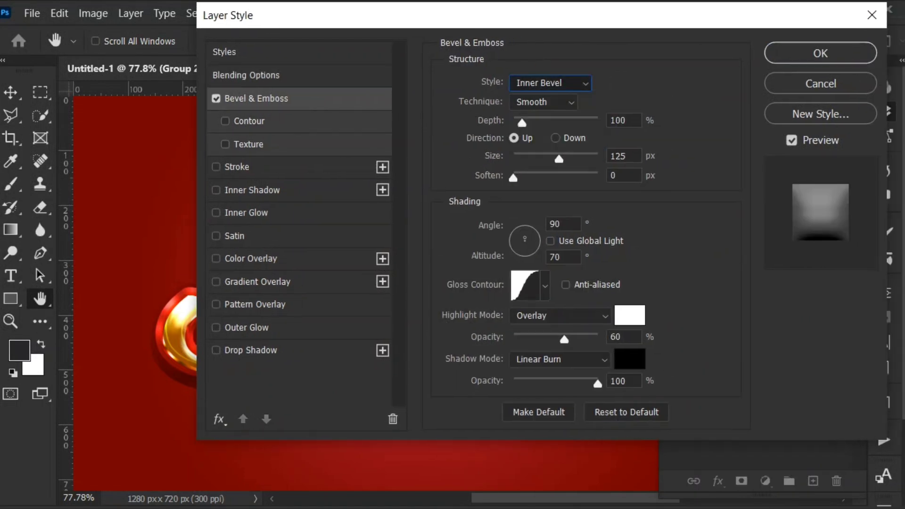
- Set the bevel's depth to 553%, size to 13 px and soften to 10 px
{"action": "left_click_drag", "start_coordinate": [631, 121], "coordinate": [601, 121]}
{"action": "type", "text": "553"}
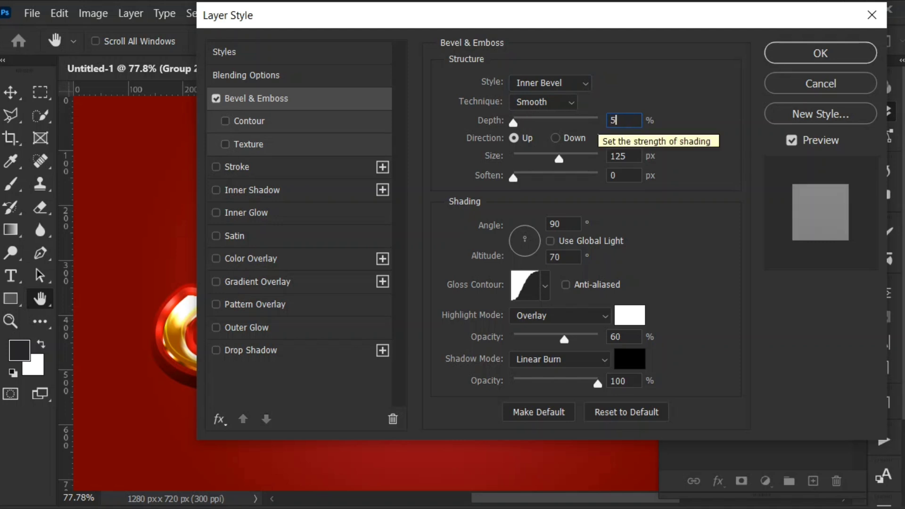
{"action": "key", "text": "Tab"}
{"action": "key", "text": "Tab"}
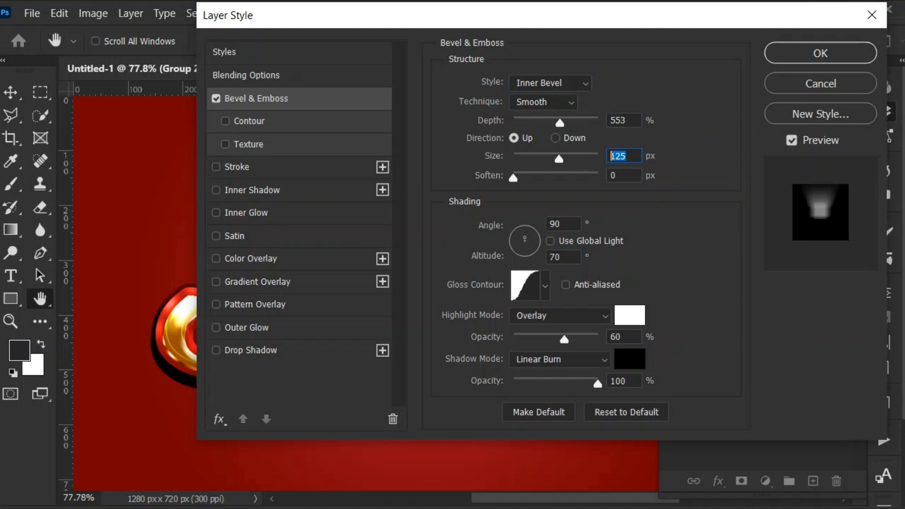
{"action": "type", "text": "13"}
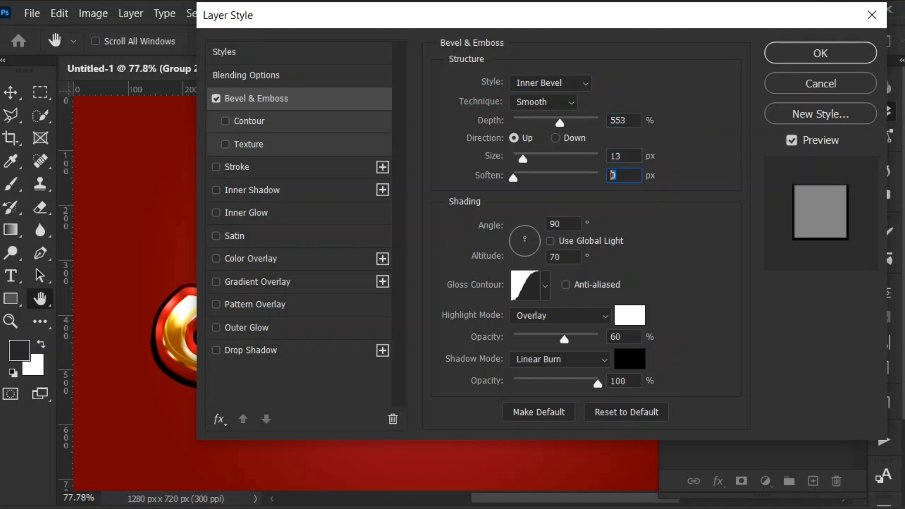
{"action": "type", "text": "10"}
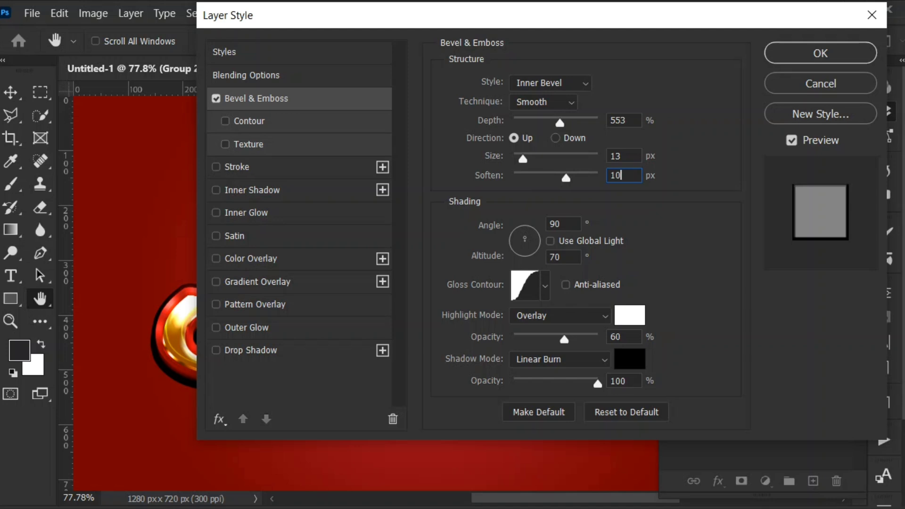
- Set the bevel's shading angle to 9° and altitude to 30°, and choose the double-ring gloss contour
{"action": "key", "text": "Tab"}
{"action": "type", "text": "9"}
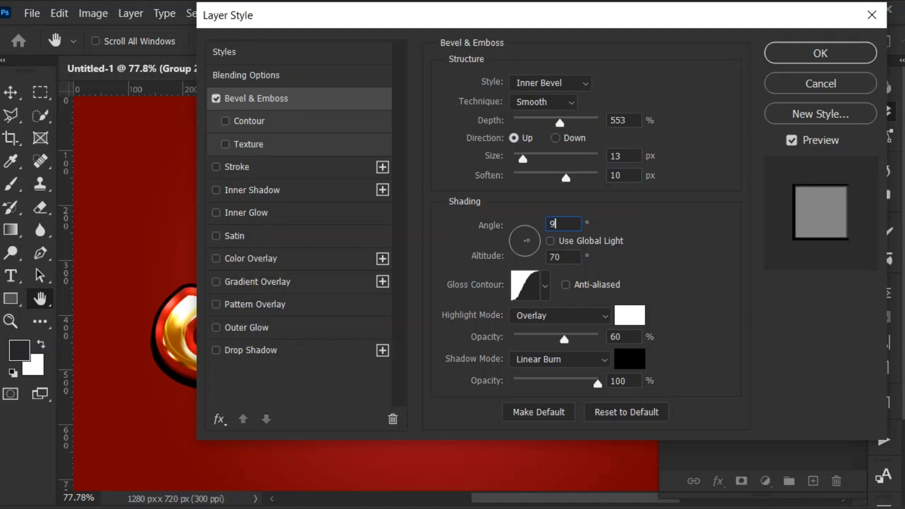
{"action": "key", "text": "Tab"}
{"action": "type", "text": "30"}
{"action": "left_click", "coordinate": [545, 286]}
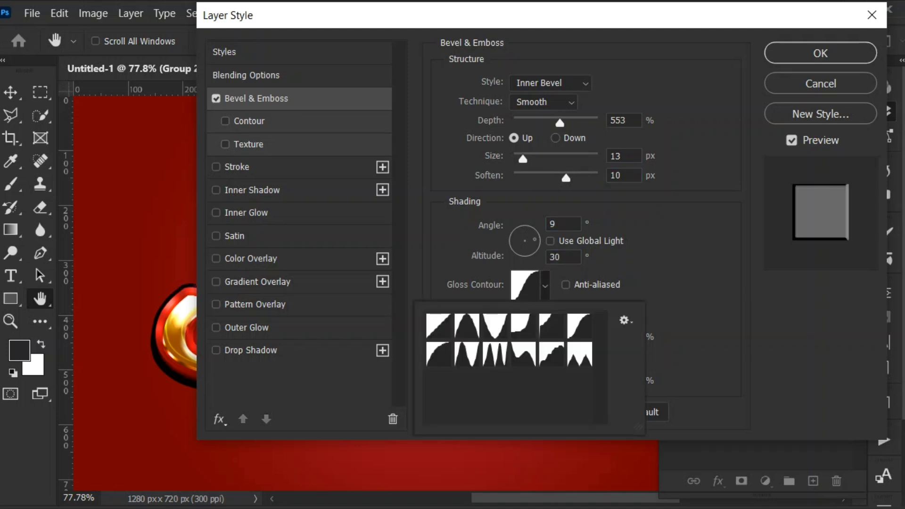
{"action": "left_click", "coordinate": [495, 355]}
{"action": "left_click", "coordinate": [682, 299]}
- Set the bevel's highlight colour to #ffebad and its highlight mode to Screen
{"action": "left_click", "coordinate": [630, 315]}
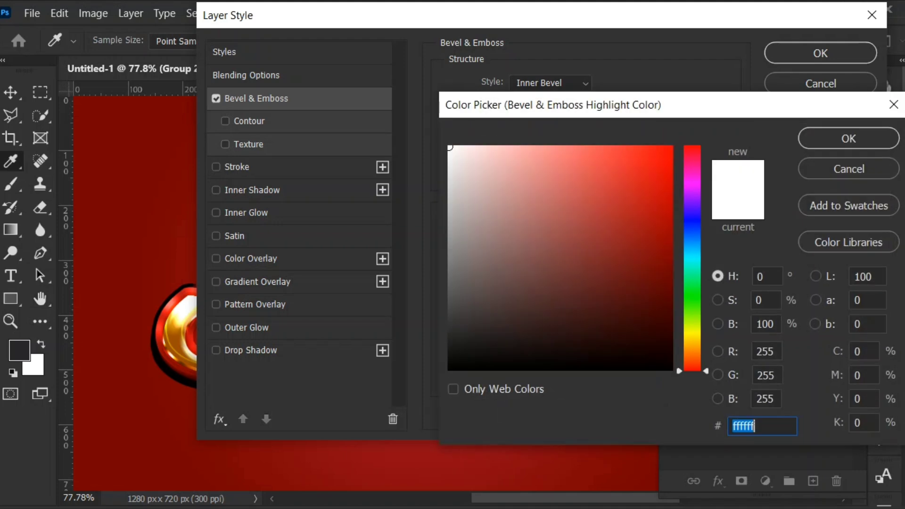
{"action": "type", "text": "ffebad"}
{"action": "key", "text": "Return"}
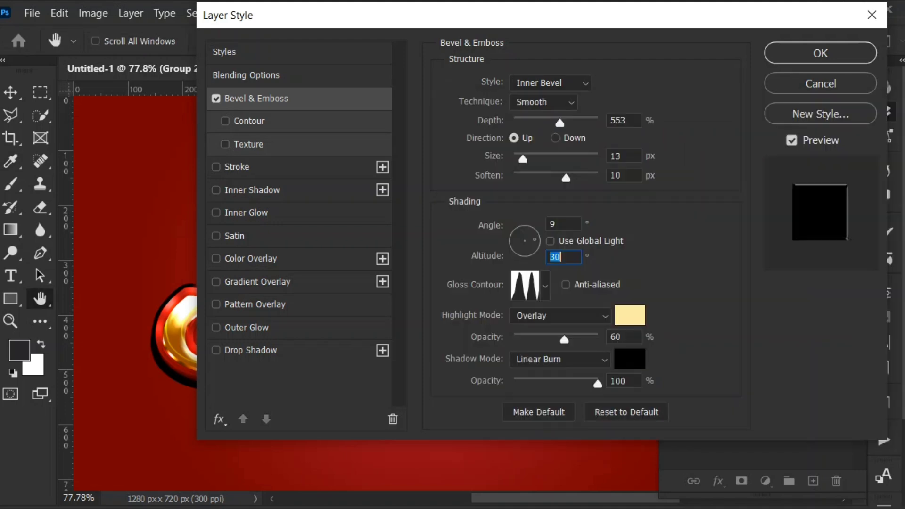
{"action": "left_click", "coordinate": [561, 316]}
{"action": "left_click", "coordinate": [560, 465]}
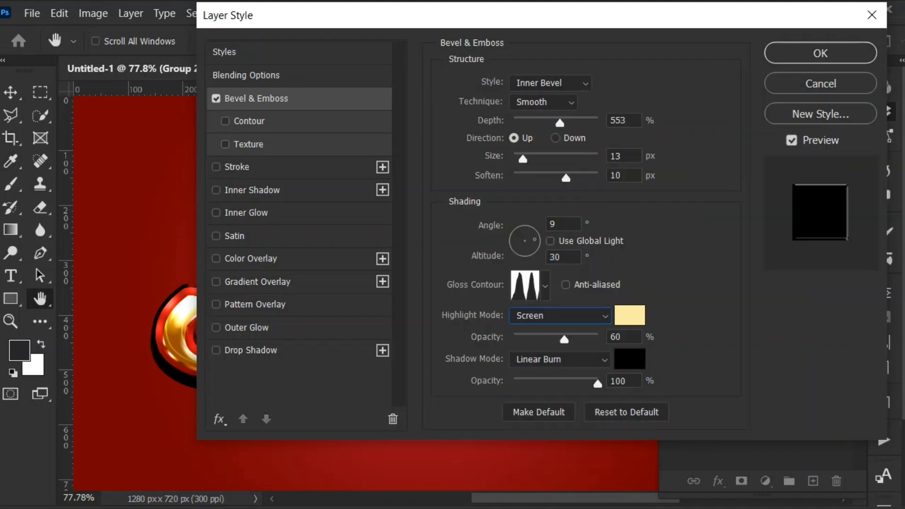
- Set the bevel's shadow mode to Multiply at 28% opacity and the highlight opacity to 100%, and apply the style
{"action": "left_click", "coordinate": [560, 360]}
{"action": "left_click", "coordinate": [560, 381]}
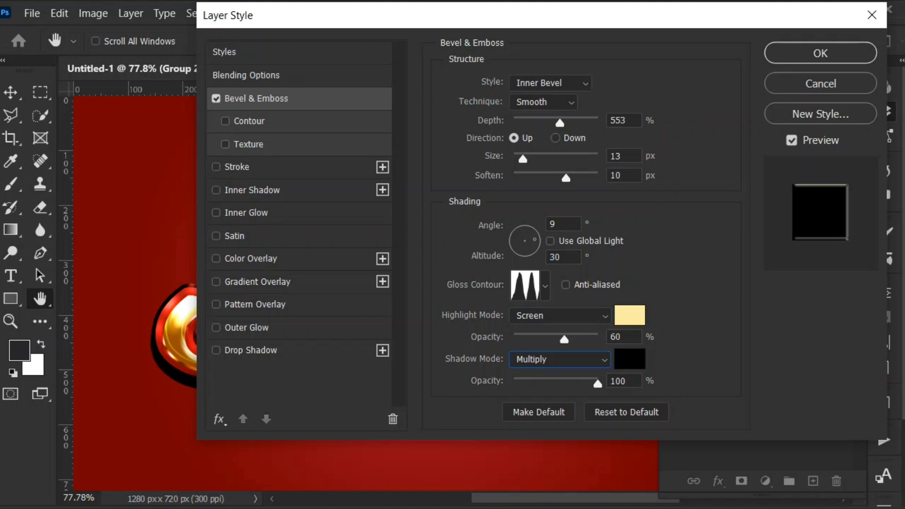
{"action": "double_click", "coordinate": [626, 381]}
{"action": "type", "text": "28"}
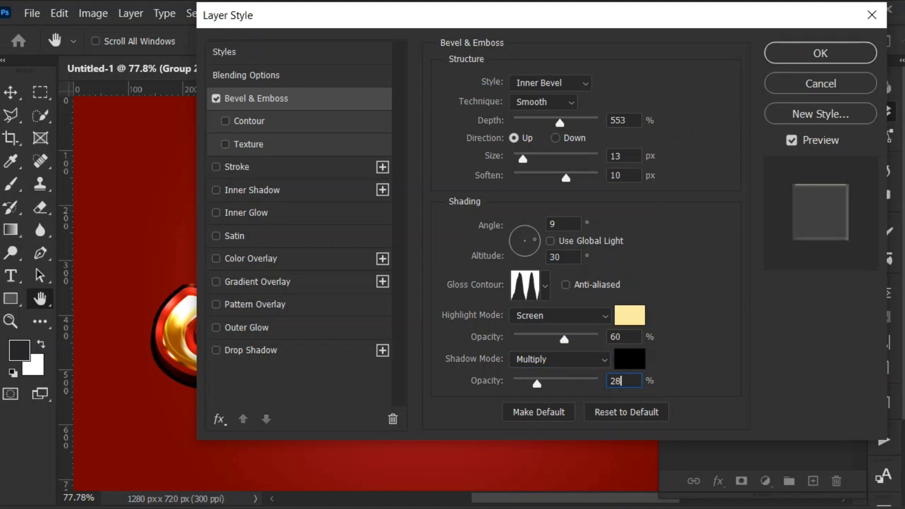
{"action": "double_click", "coordinate": [617, 337]}
{"action": "type", "text": "100"}
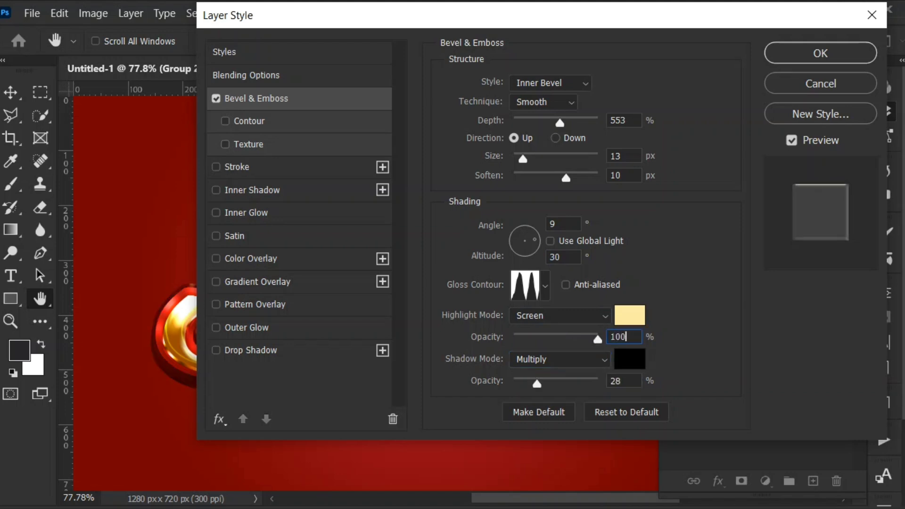
{"action": "key", "text": "Return"}
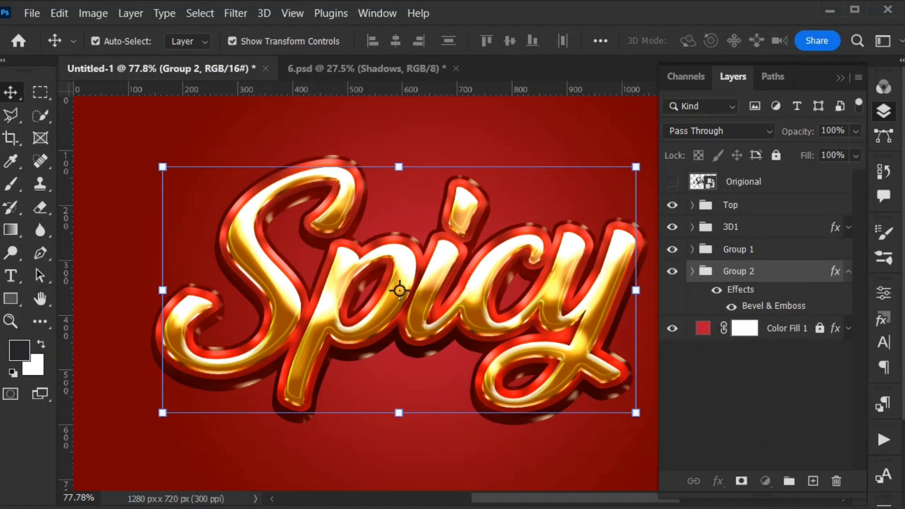
- Duplicate Spicy copy 18 from Group 2, place the duplicate below the group above Color Fill 1, and collapse the group
{"action": "left_click", "coordinate": [692, 271]}
{"action": "scroll", "coordinate": [764, 320], "scroll_direction": "down", "scroll_amount": 10}
{"action": "left_click", "coordinate": [767, 432]}
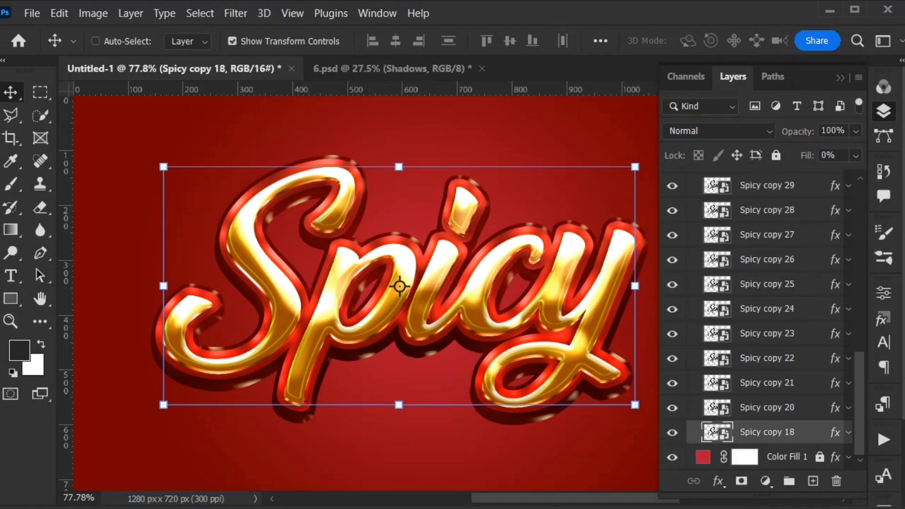
{"action": "key", "text": "ctrl+j"}
{"action": "scroll", "coordinate": [768, 432], "scroll_direction": "down", "scroll_amount": 1}
{"action": "left_click_drag", "start_coordinate": [768, 408], "coordinate": [768, 445]}
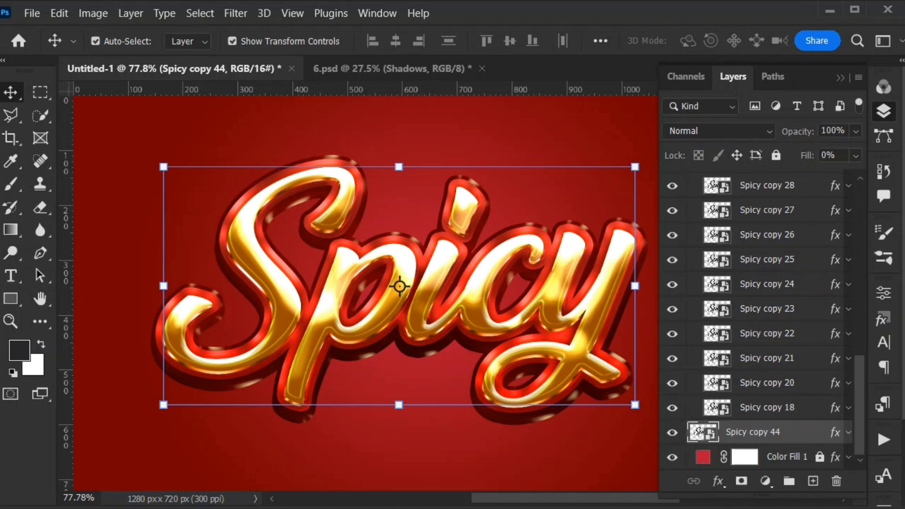
{"action": "scroll", "coordinate": [764, 321], "scroll_direction": "up", "scroll_amount": 10}
{"action": "left_click", "coordinate": [739, 252]}
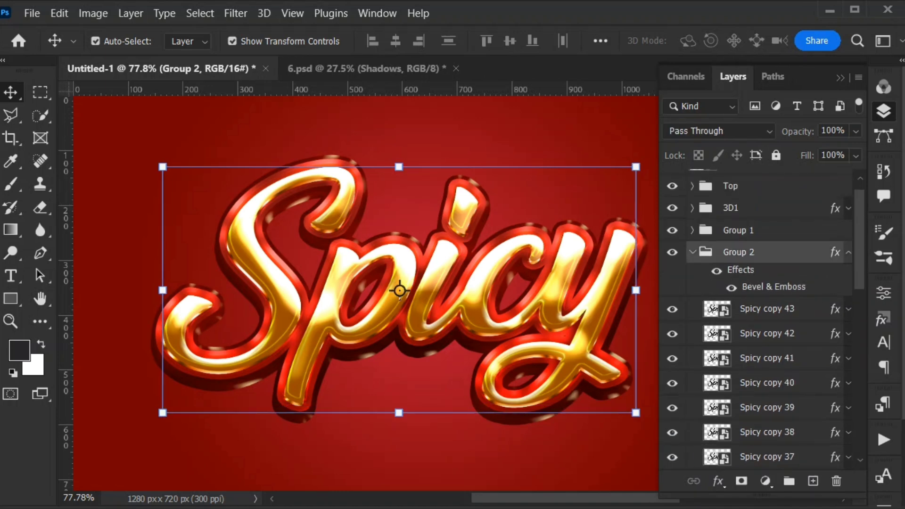
{"action": "left_click", "coordinate": [692, 252]}
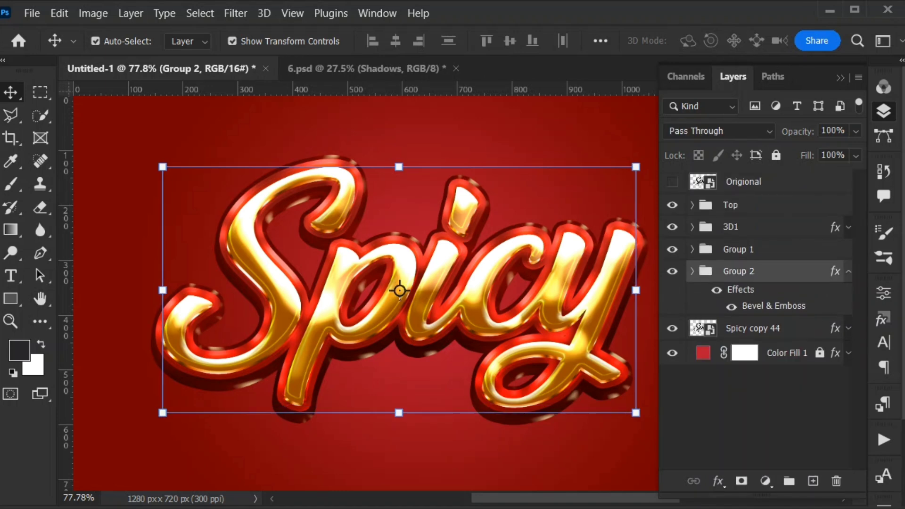
- Try to rename the layer Spicy copy 44 as Shadow
{"action": "left_click", "coordinate": [778, 328]}
{"action": "double_click", "coordinate": [778, 329]}
{"action": "type", "text": "Shad"}
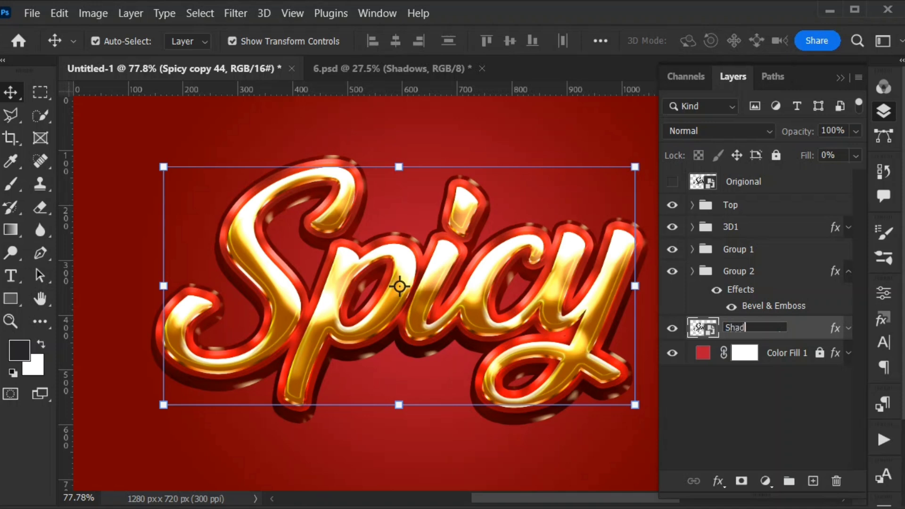
{"action": "type", "text": "ow"}
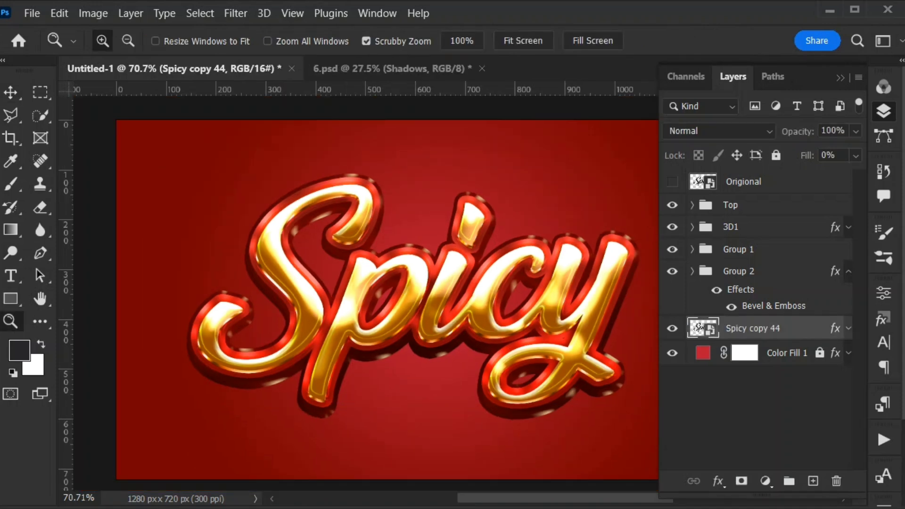
- Turn off Bevel & Emboss and Stroke in the layer style of Spicy copy 44
{"action": "double_click", "coordinate": [807, 329]}
{"action": "left_click_drag", "start_coordinate": [472, 14], "coordinate": [700, 14]}
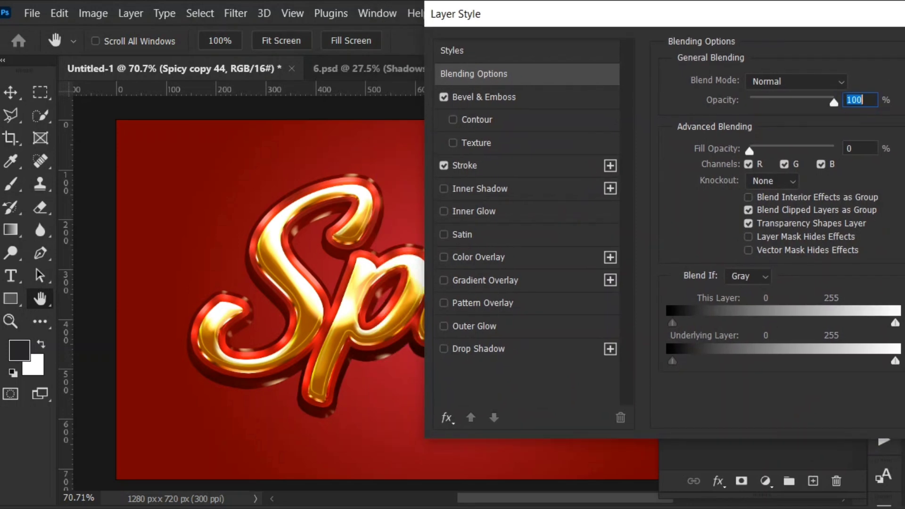
{"action": "left_click", "coordinate": [465, 166]}
{"action": "left_click", "coordinate": [484, 97]}
{"action": "left_click", "coordinate": [444, 97]}
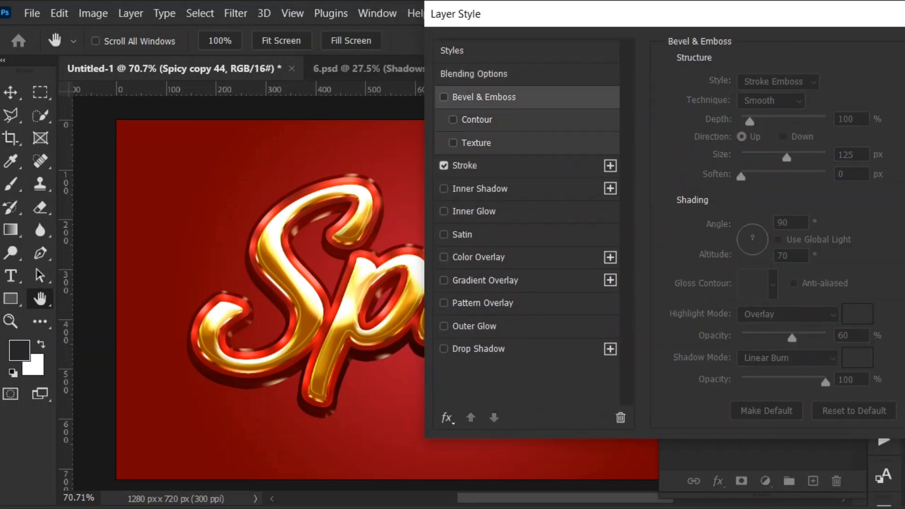
{"action": "left_click", "coordinate": [444, 165]}
- Add a Drop Shadow to Spicy copy 44 with colour #2a0005 and blend mode Normal
{"action": "left_click", "coordinate": [479, 349]}
{"action": "left_click", "coordinate": [850, 84]}
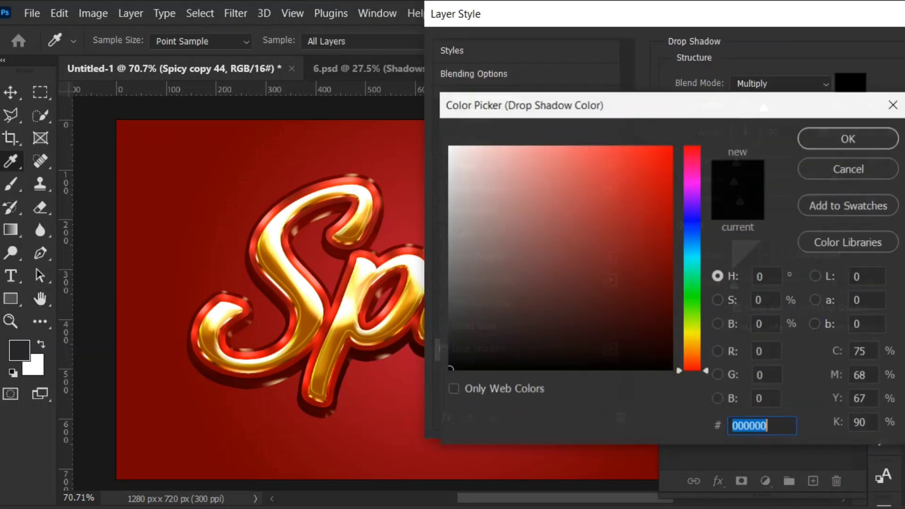
{"action": "left_click", "coordinate": [450, 369]}
{"action": "type", "text": "2a0005"}
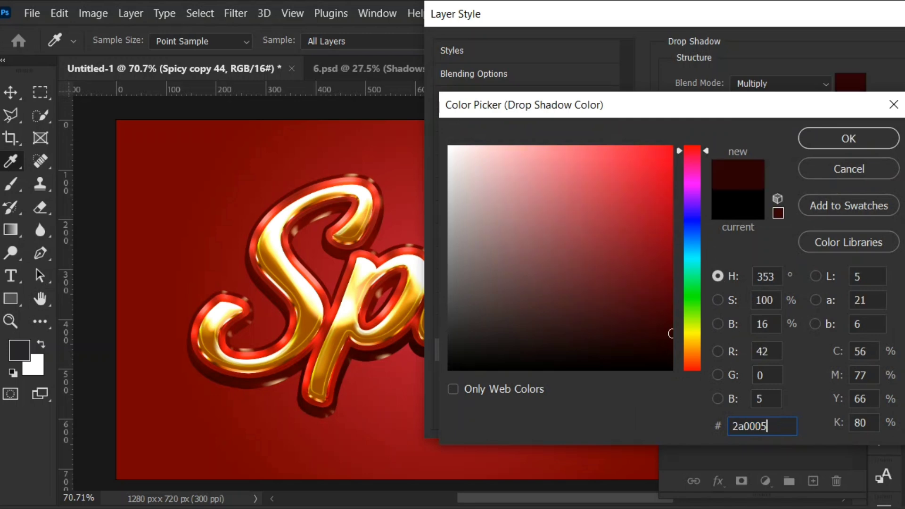
{"action": "key", "text": "Return"}
{"action": "left_click", "coordinate": [781, 84]}
{"action": "left_click", "coordinate": [759, 100]}
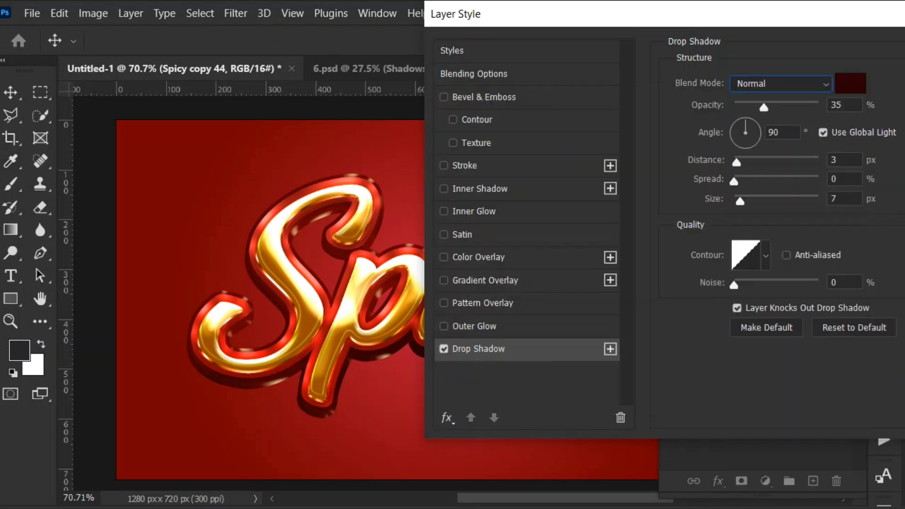
- Set the drop shadow of Spicy copy 44 to 57% opacity, 21% spread and 32 px size, and increase its distance
{"action": "left_click_drag", "start_coordinate": [764, 108], "coordinate": [782, 107]}
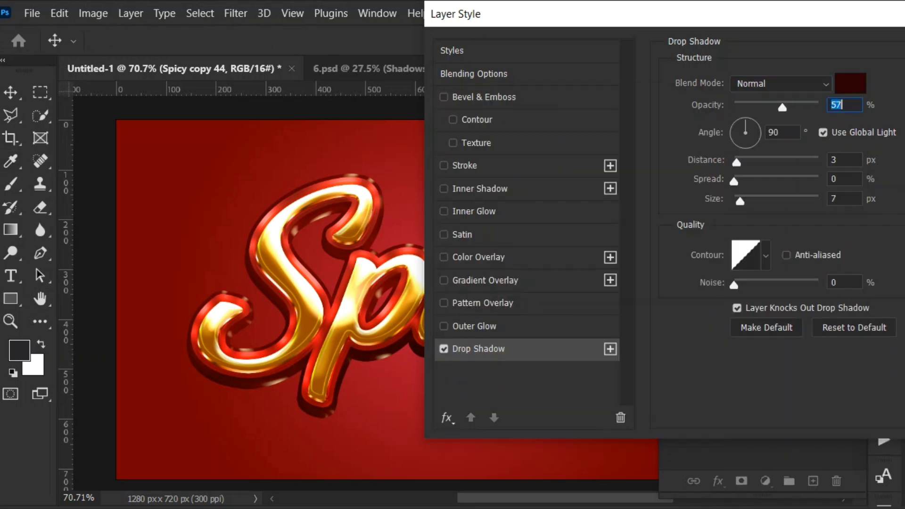
{"action": "left_click_drag", "start_coordinate": [737, 162], "coordinate": [749, 201]}
{"action": "key", "text": "Return"}
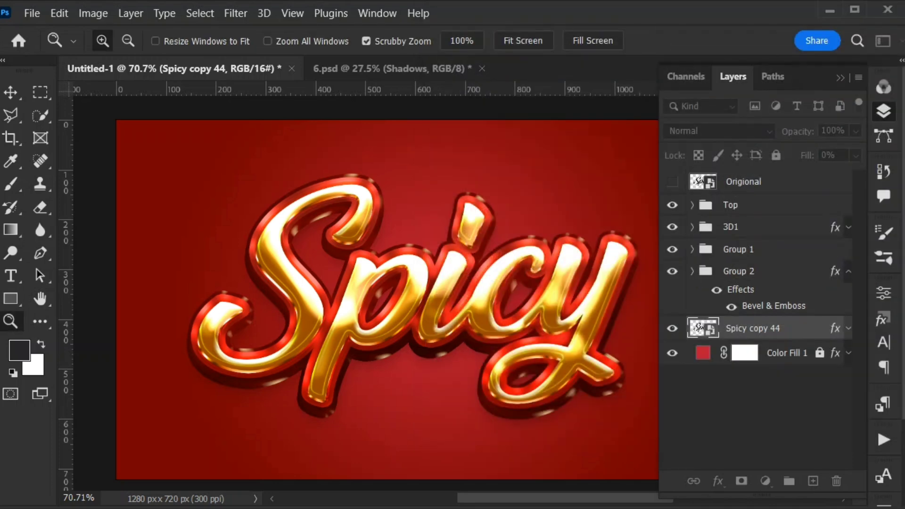
- Set the fill of Spicy copy 44 to 100% and collapse Group 2's effects list
{"action": "left_click", "coordinate": [856, 156]}
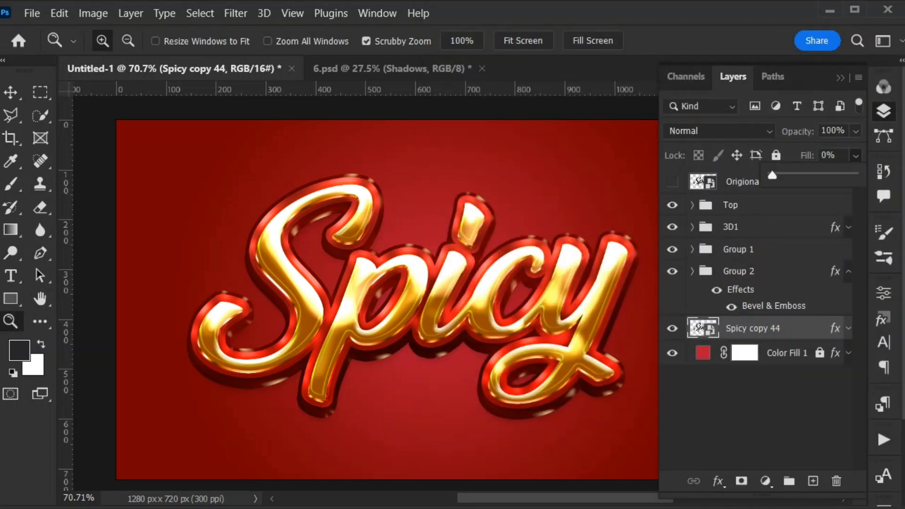
{"action": "left_click_drag", "start_coordinate": [772, 175], "coordinate": [883, 174]}
{"action": "left_click", "coordinate": [774, 271]}
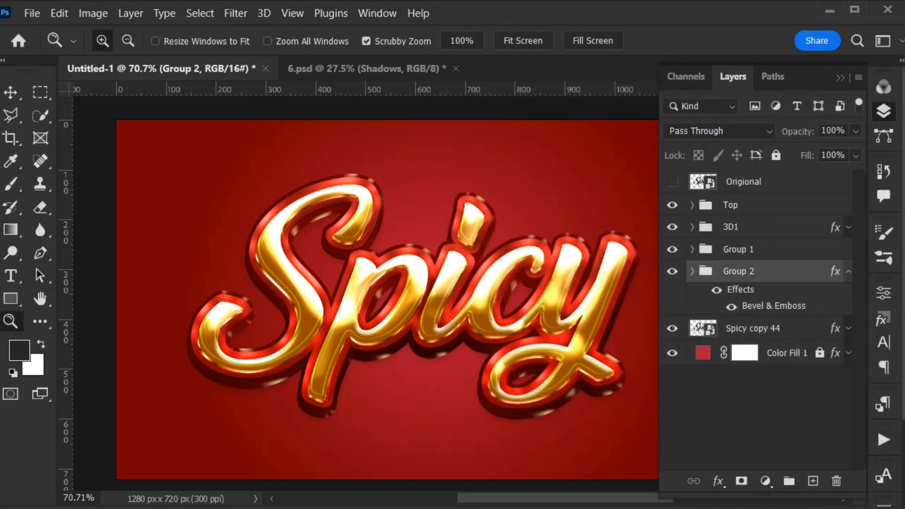
{"action": "left_click", "coordinate": [773, 329]}
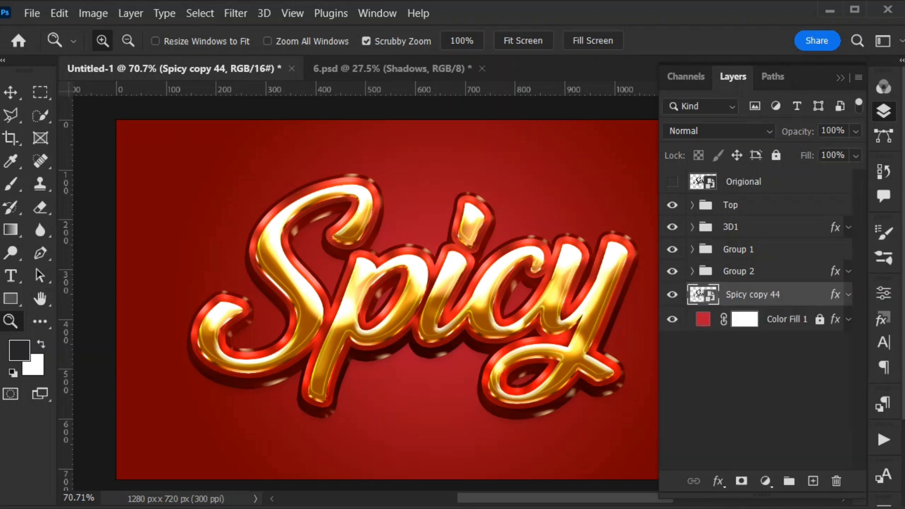
{"action": "left_click", "coordinate": [672, 295]}
{"action": "left_click", "coordinate": [672, 295]}
- Turn on Bevel & Emboss and Stroke in the layer style of Spicy copy 44
{"action": "double_click", "coordinate": [812, 295]}
{"action": "double_click", "coordinate": [635, 361]}
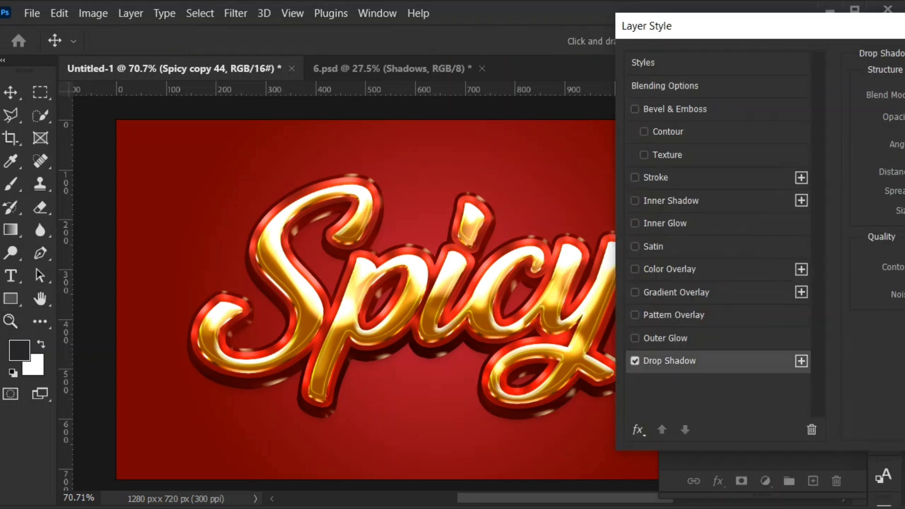
{"action": "left_click", "coordinate": [674, 110]}
{"action": "left_click", "coordinate": [656, 178]}
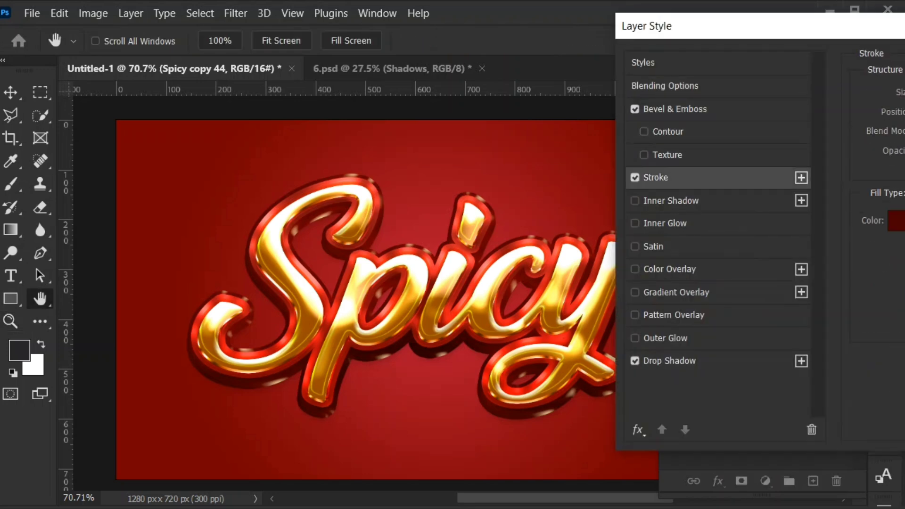
- Set the drop shadow of Spicy copy 44 to 51 px distance, 46% spread and 27 px size
{"action": "left_click", "coordinate": [670, 361]}
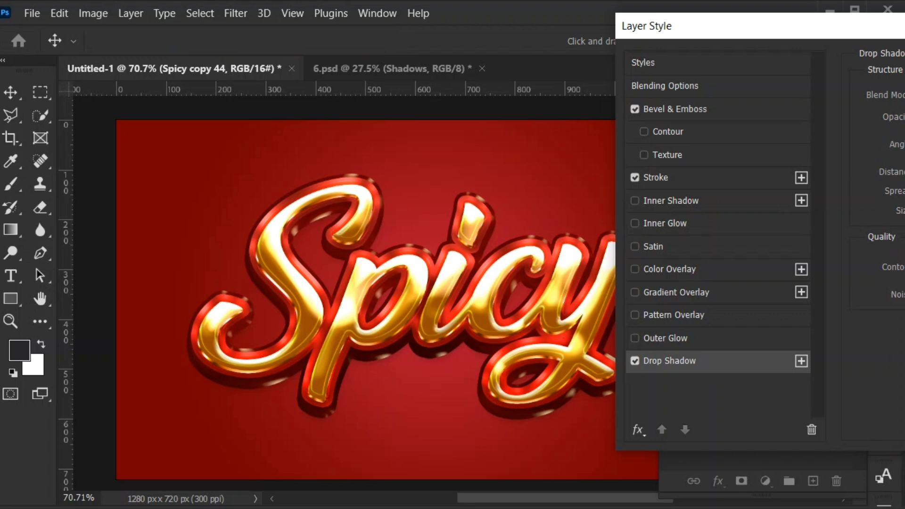
{"action": "left_click_drag", "start_coordinate": [755, 26], "coordinate": [484, 19]}
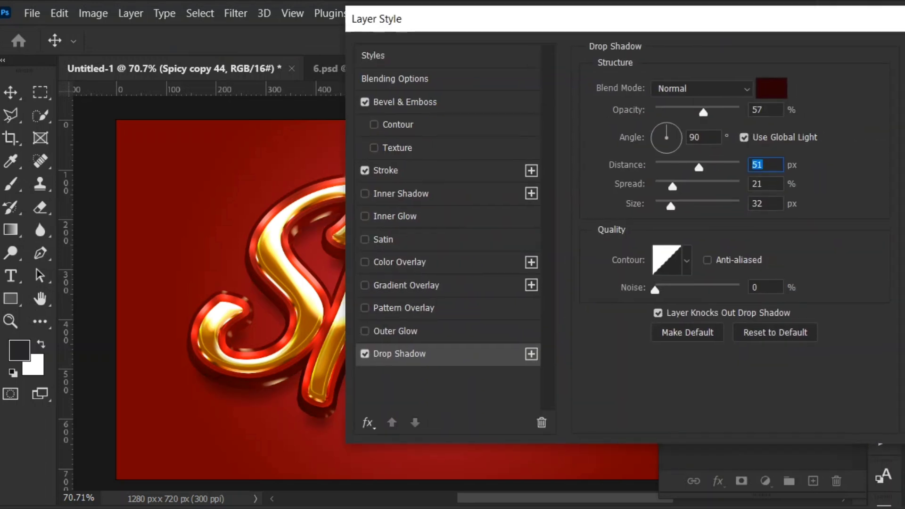
{"action": "key", "text": "Tab"}
{"action": "type", "text": "46"}
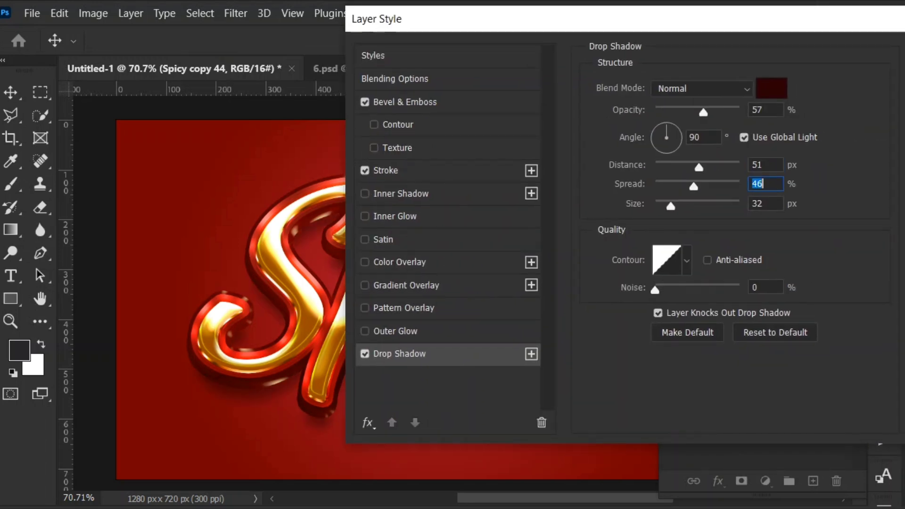
{"action": "left_click_drag", "start_coordinate": [671, 207], "coordinate": [669, 207]}
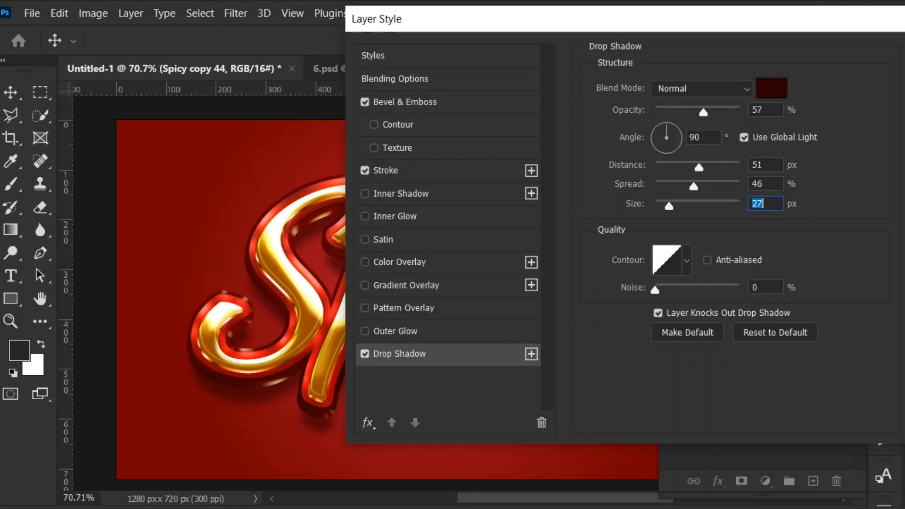
{"action": "key", "text": "Return"}
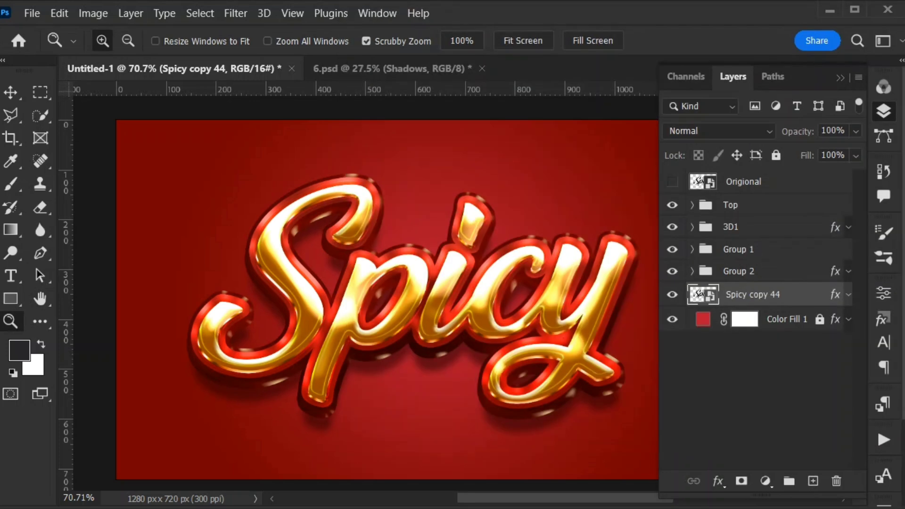
- Collapse the Layers panel and activate the Move tool
{"action": "left_click", "coordinate": [841, 78]}
{"action": "left_click", "coordinate": [758, 179]}
{"action": "left_click_drag", "start_coordinate": [758, 178], "coordinate": [532, 295]}
{"action": "left_click", "coordinate": [11, 92]}
{"action": "scroll", "coordinate": [531, 296], "scroll_direction": "up", "scroll_amount": 1}
{"action": "scroll", "coordinate": [532, 295], "scroll_direction": "up", "scroll_amount": 1}
{"action": "key", "text": "ctrl+t"}
{"action": "left_click_drag", "start_coordinate": [601, 197], "coordinate": [556, 232]}
{"action": "key", "text": "ctrl+z"}
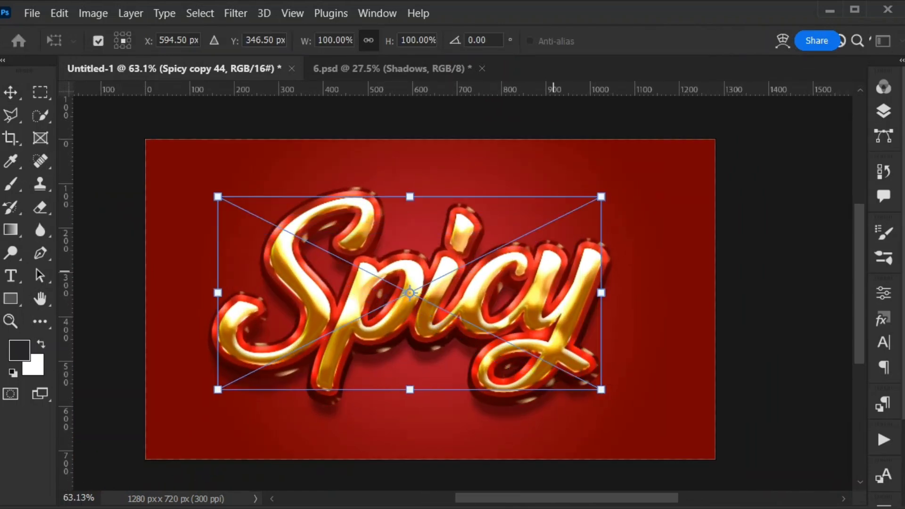
{"action": "key", "text": "Return"}
- Select all the Spicy text layers together, scale them to 91.93% and reposition them on the red background
{"action": "left_click_drag", "start_coordinate": [800, 410], "coordinate": [272, 253]}
{"action": "key", "text": "ctrl+t"}
{"action": "mouse_move", "coordinate": [218, 196]}
{"action": "left_mouse_down"}
{"action": "mouse_move", "coordinate": [256, 217]}
{"action": "mouse_move", "coordinate": [218, 197]}
{"action": "left_mouse_up"}
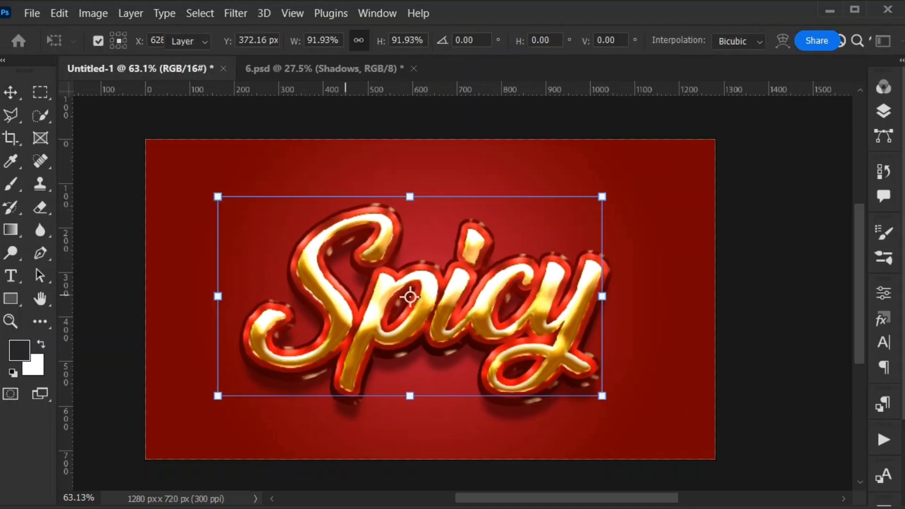
{"action": "mouse_move", "coordinate": [478, 308]}
{"action": "left_mouse_down"}
{"action": "mouse_move", "coordinate": [477, 287]}
{"action": "mouse_move", "coordinate": [475, 309]}
{"action": "left_mouse_up"}
- Select the Origional layer and collapse the Top, 3D1, Group 1 and Group 2 layer groups
{"action": "left_click", "coordinate": [883, 111]}
{"action": "left_click", "coordinate": [764, 182]}
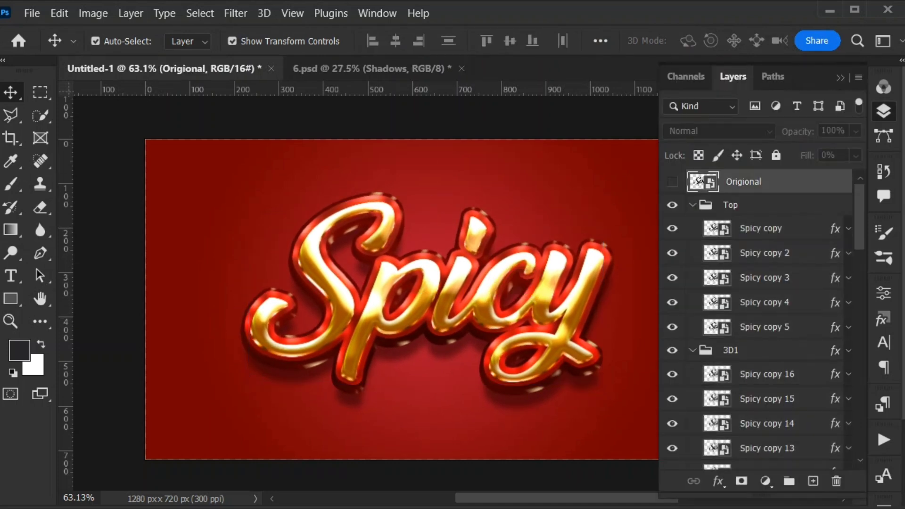
{"action": "left_click", "coordinate": [692, 205]}
{"action": "left_click", "coordinate": [692, 227]}
{"action": "left_click", "coordinate": [692, 249]}
{"action": "left_click", "coordinate": [692, 272]}
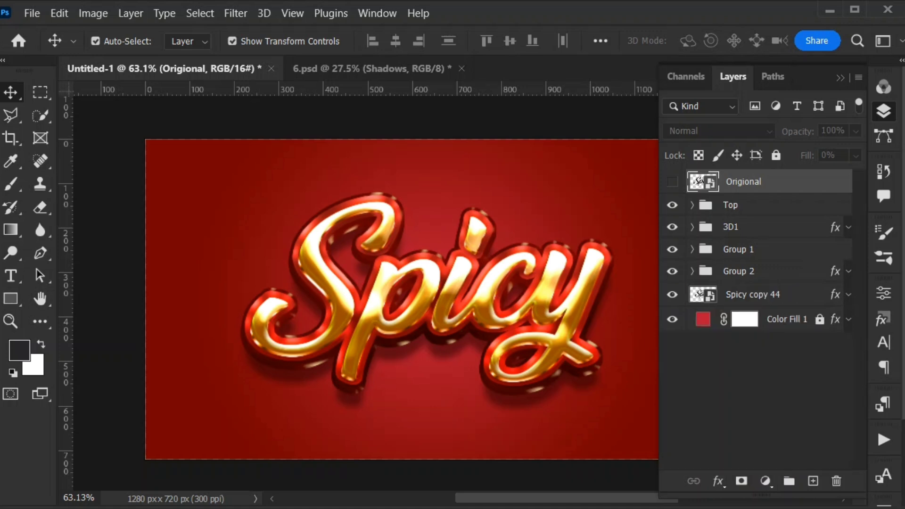
- Open the contents of the Origional smart object and hide the layer list
{"action": "double_click", "coordinate": [703, 182]}
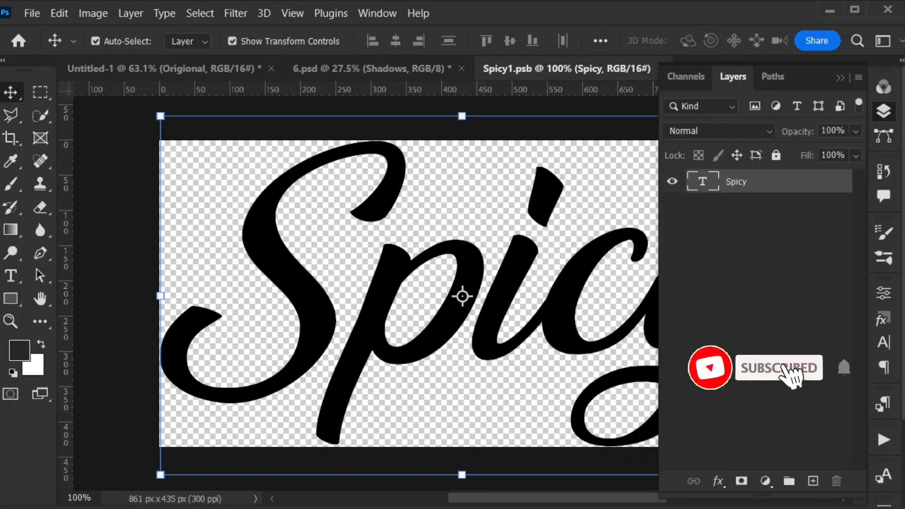
{"action": "left_click", "coordinate": [884, 111]}
{"action": "double_click", "coordinate": [676, 272]}
{"action": "type", "text": "He"}
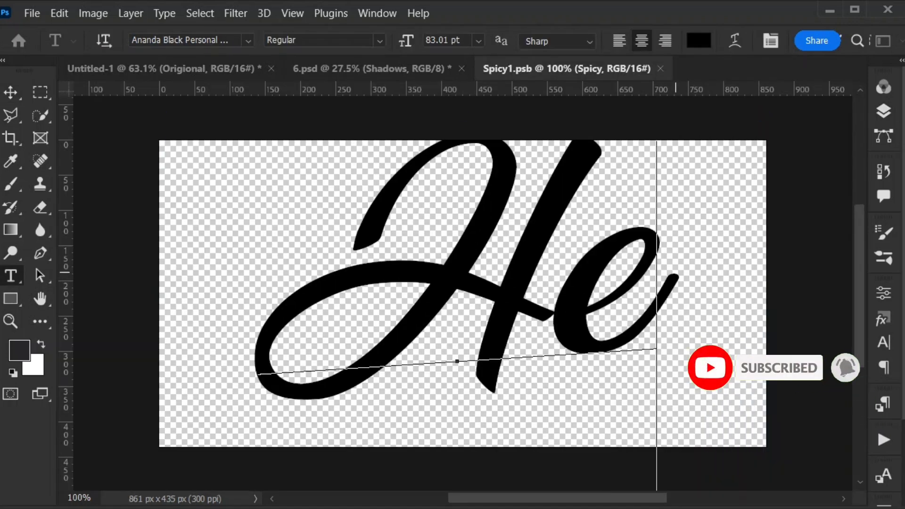
{"action": "type", "text": "llo"}
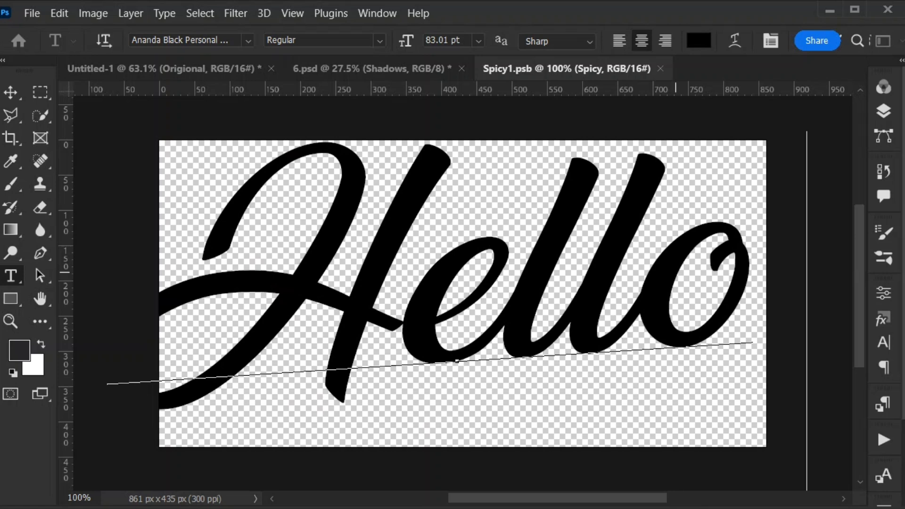
{"action": "type", "text": " !"}
{"action": "left_click", "coordinate": [10, 92]}
{"action": "scroll", "coordinate": [297, 220], "scroll_direction": "down", "scroll_amount": 3}
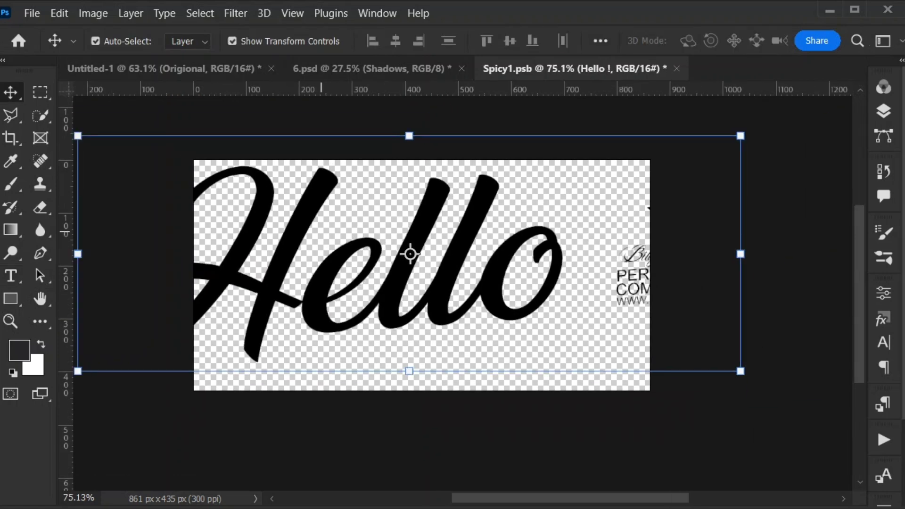
{"action": "key", "text": "ctrl+z"}
{"action": "key", "text": "h"}
{"action": "key", "text": "e"}
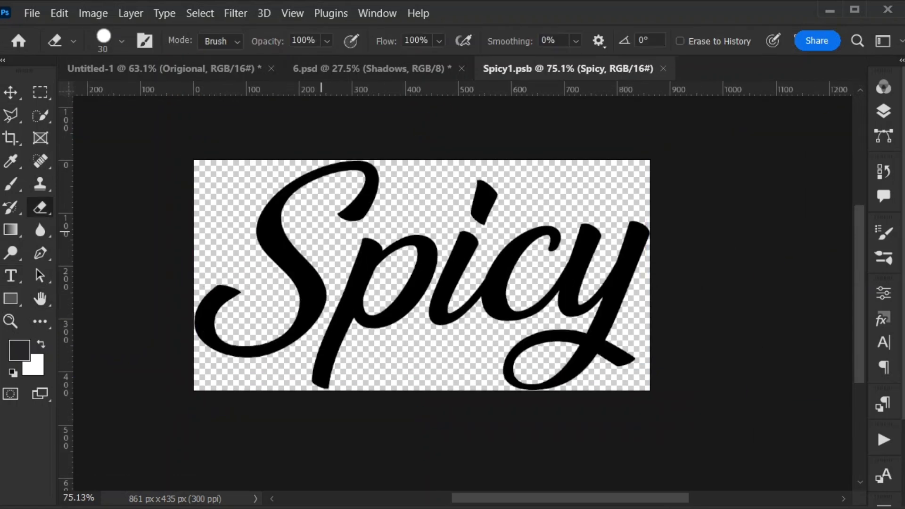
- Replace the text Spicy with Hello in the smart object
{"action": "type", "text": "vt"}
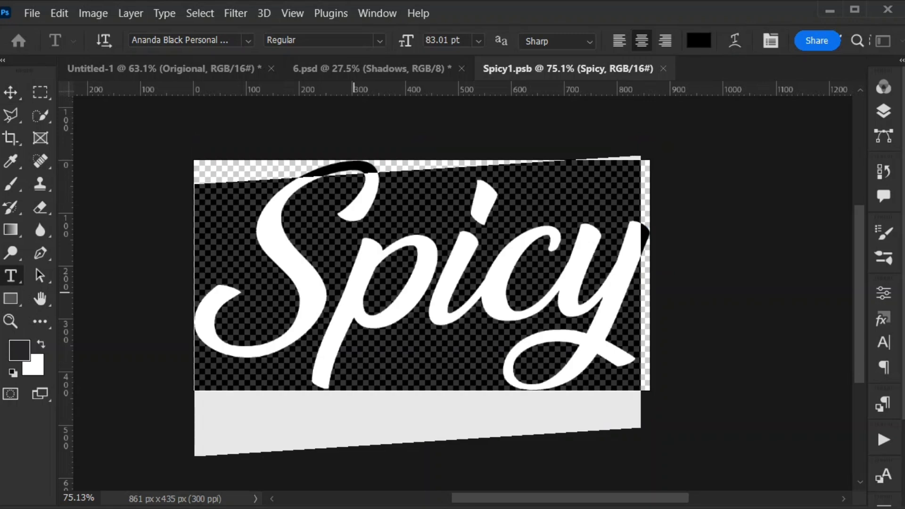
{"action": "type", "text": "Hello"}
{"action": "left_click", "coordinate": [11, 93]}
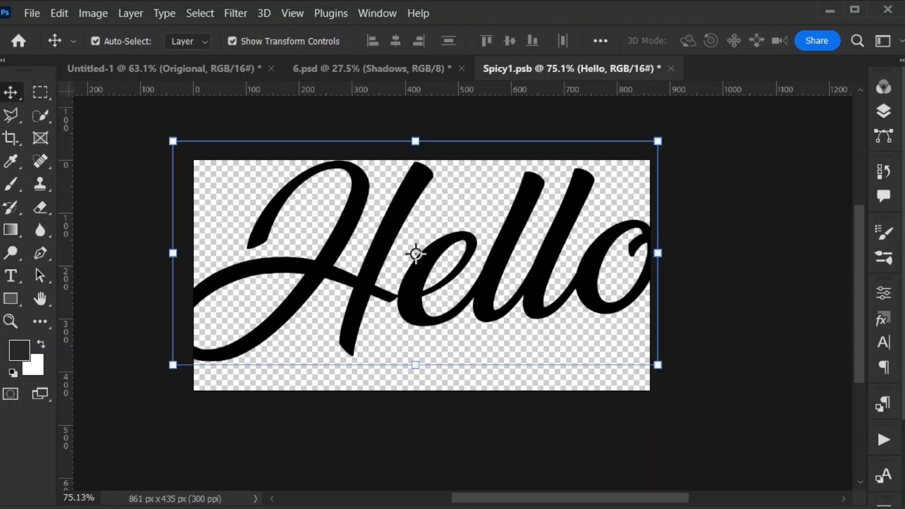
- Scale the Hello text to 88.76% and centre it horizontally so the whole word fits on the canvas
{"action": "left_click_drag", "start_coordinate": [174, 142], "coordinate": [204, 160]}
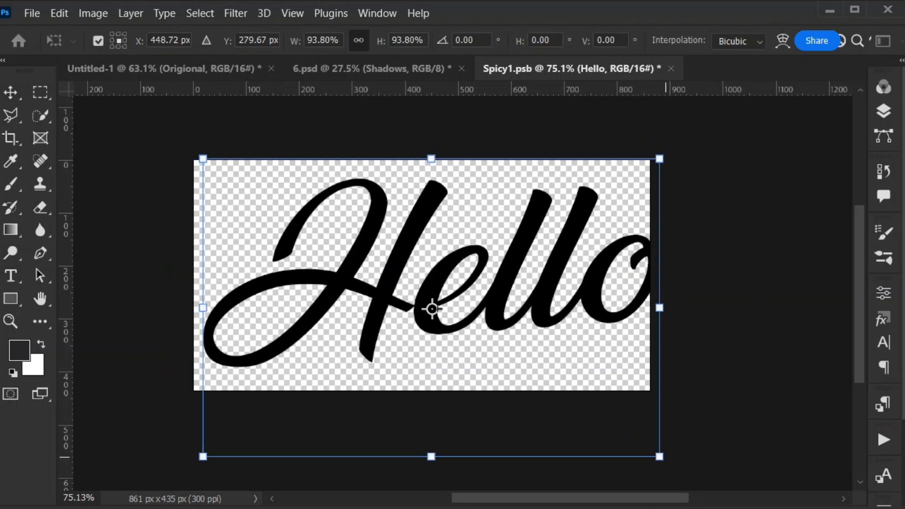
{"action": "left_click_drag", "start_coordinate": [659, 456], "coordinate": [634, 440]}
{"action": "left_click_drag", "start_coordinate": [585, 310], "coordinate": [588, 311]}
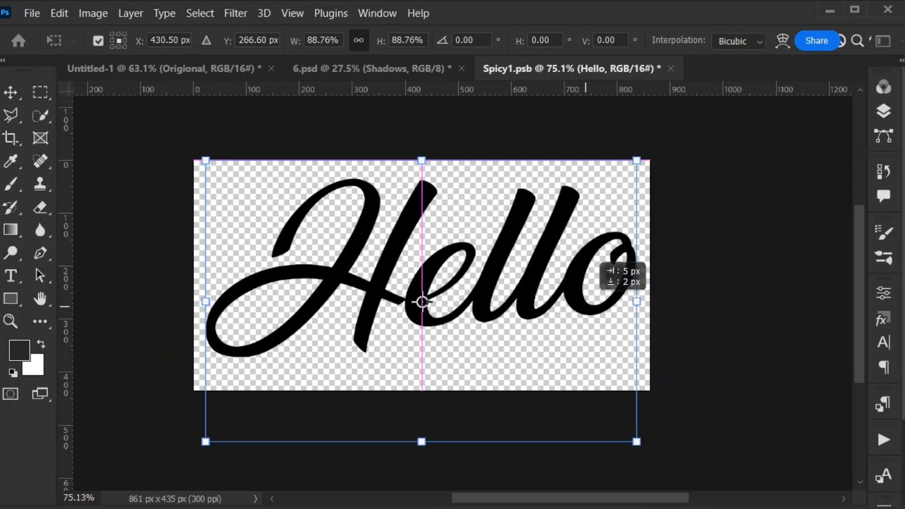
{"action": "key", "text": "Return"}
- Save the smart object's contents and return to the Untitled-1 document
{"action": "key", "text": "ctrl+s"}
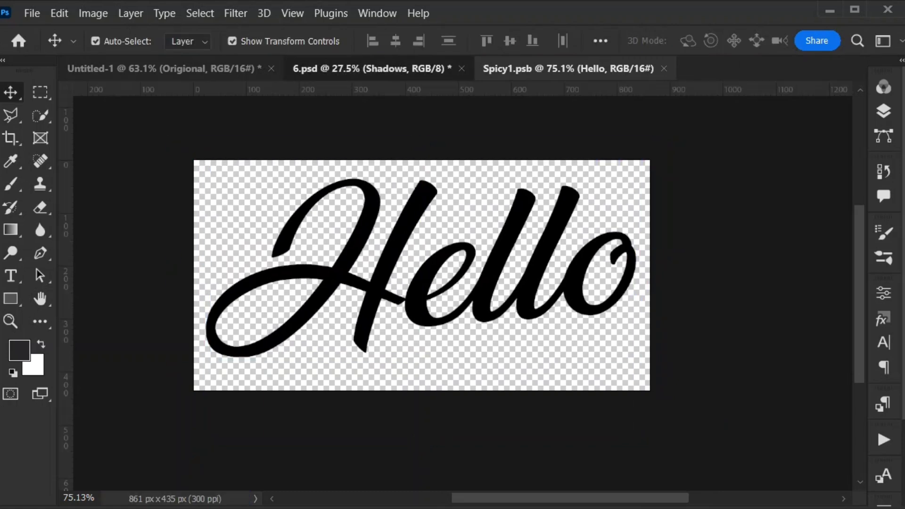
{"action": "left_click", "coordinate": [372, 68]}
{"action": "left_click", "coordinate": [195, 68]}
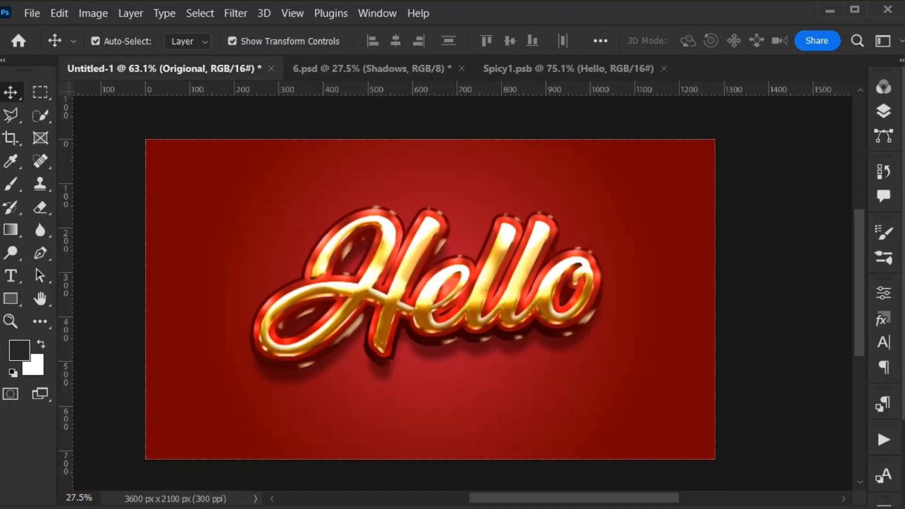